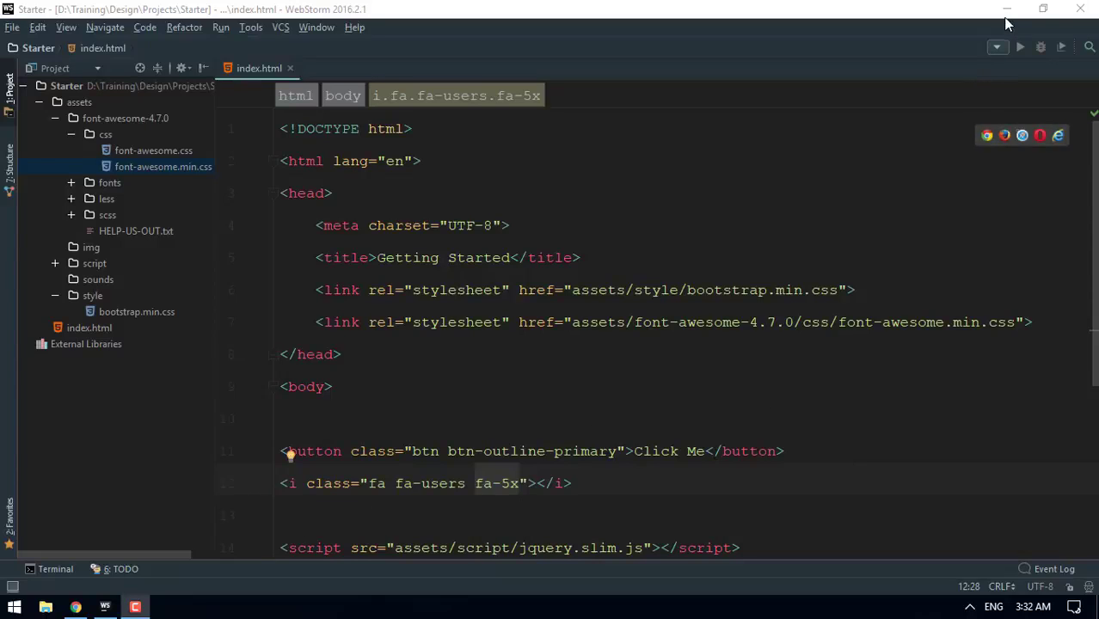
Minimize WebStorm and connect to the coder Wi-Fi network from the tray network flyout.
left_click(1006, 16)
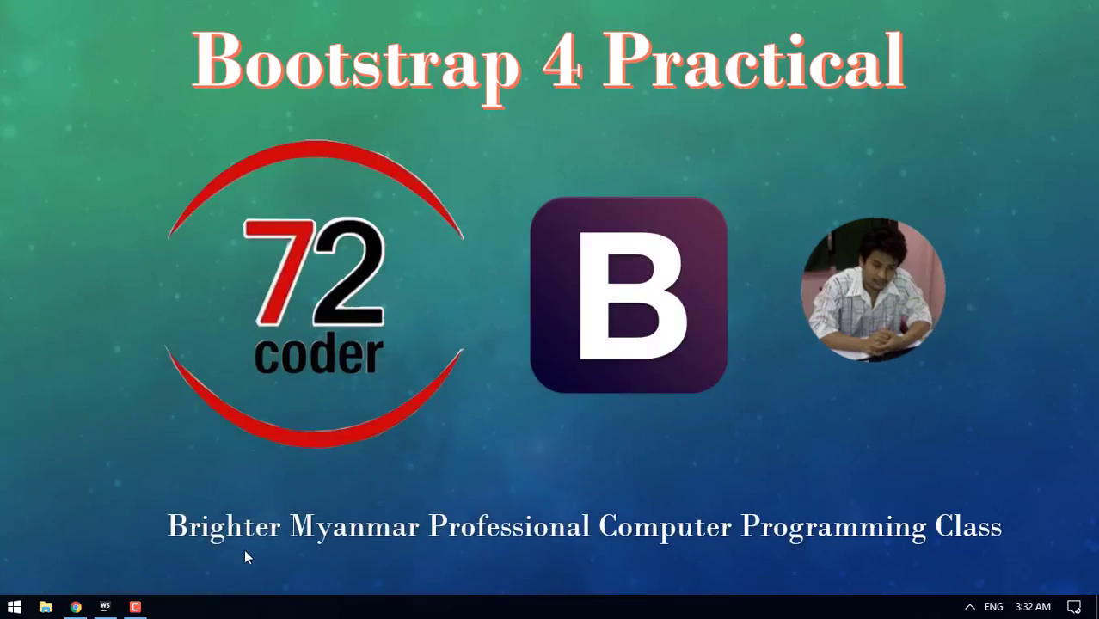
left_click(970, 607)
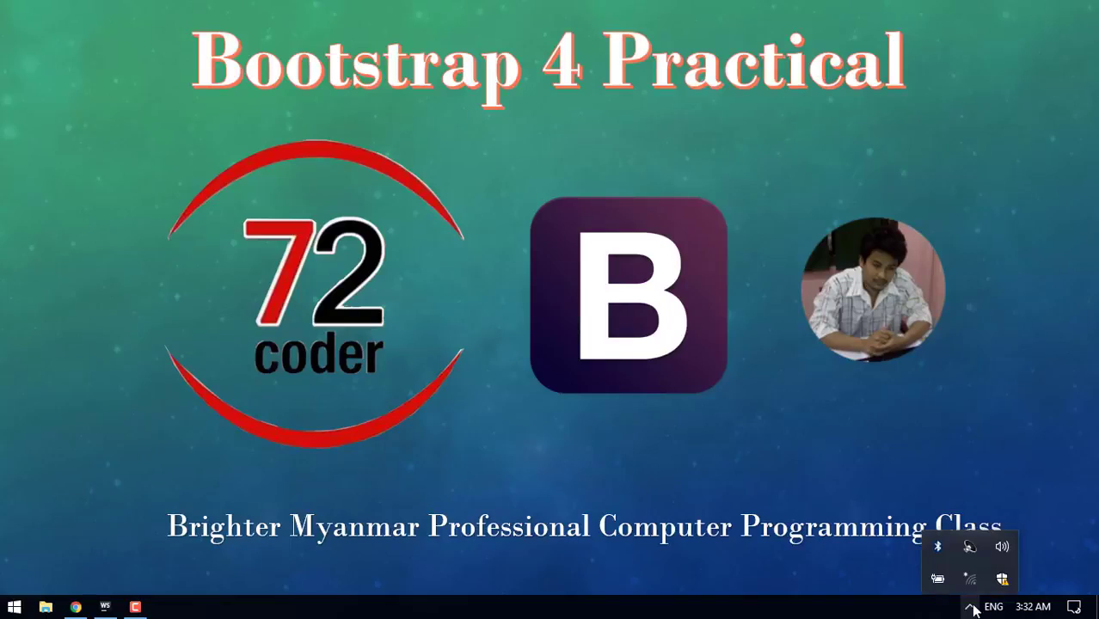
left_click(972, 578)
left_click(939, 152)
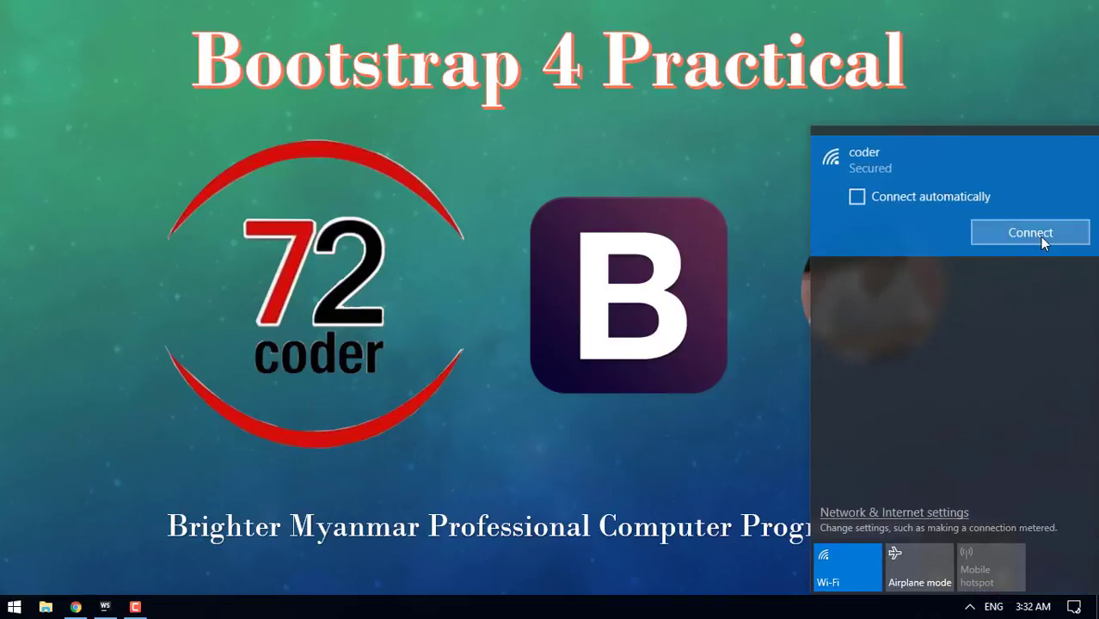
left_click(1038, 234)
Collapse the font-awesome-4.7.0 and assets folders and close index.html in WebStorm.
left_click(105, 606)
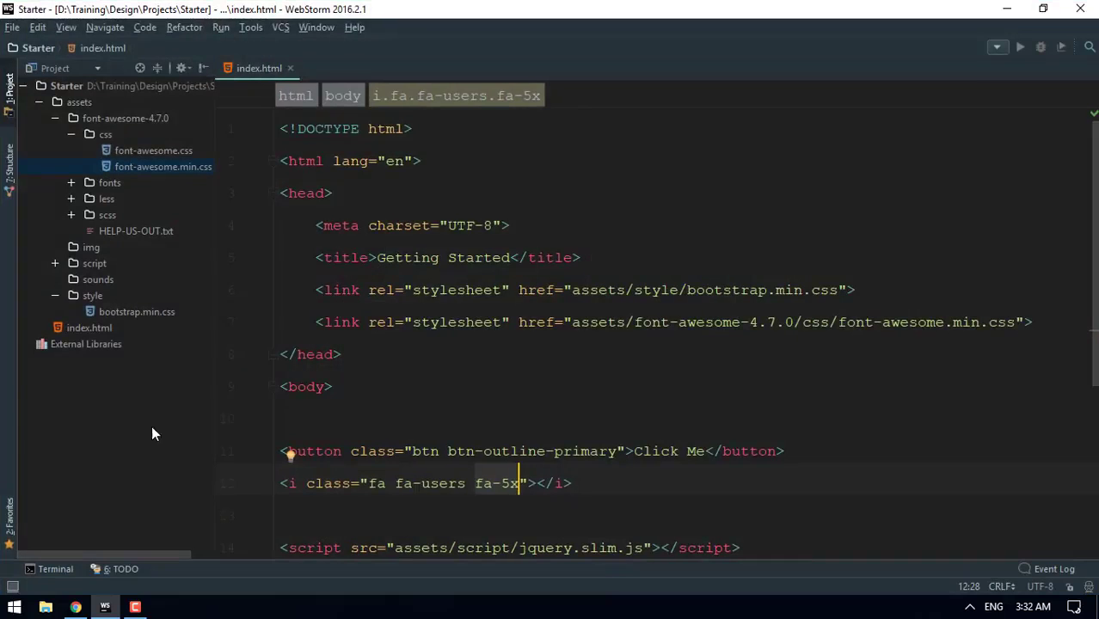
left_click(54, 117)
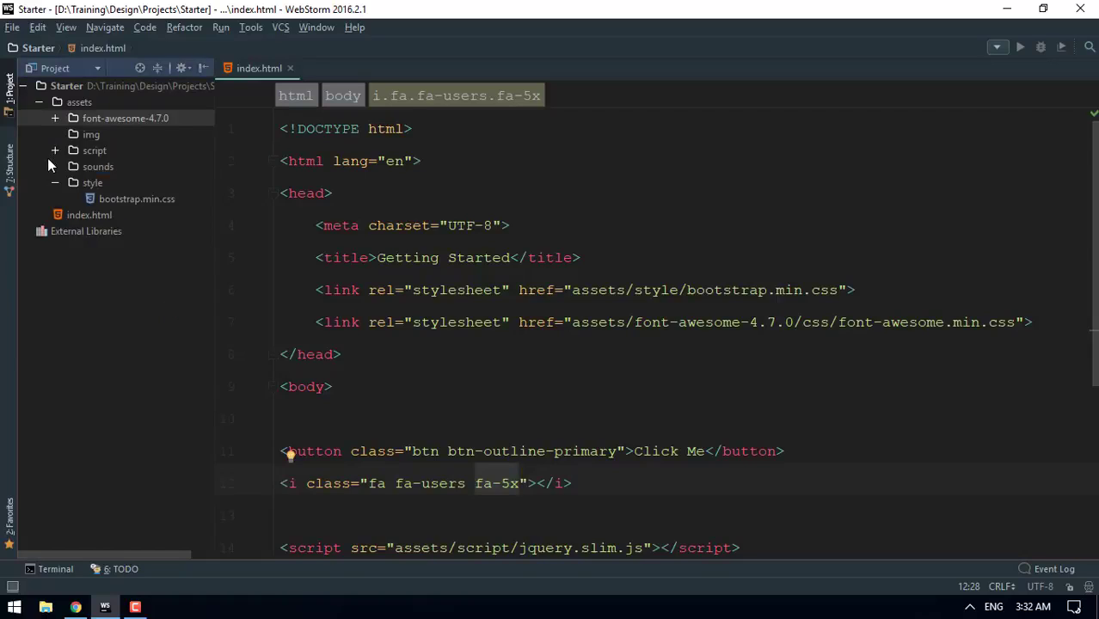
left_click(41, 103)
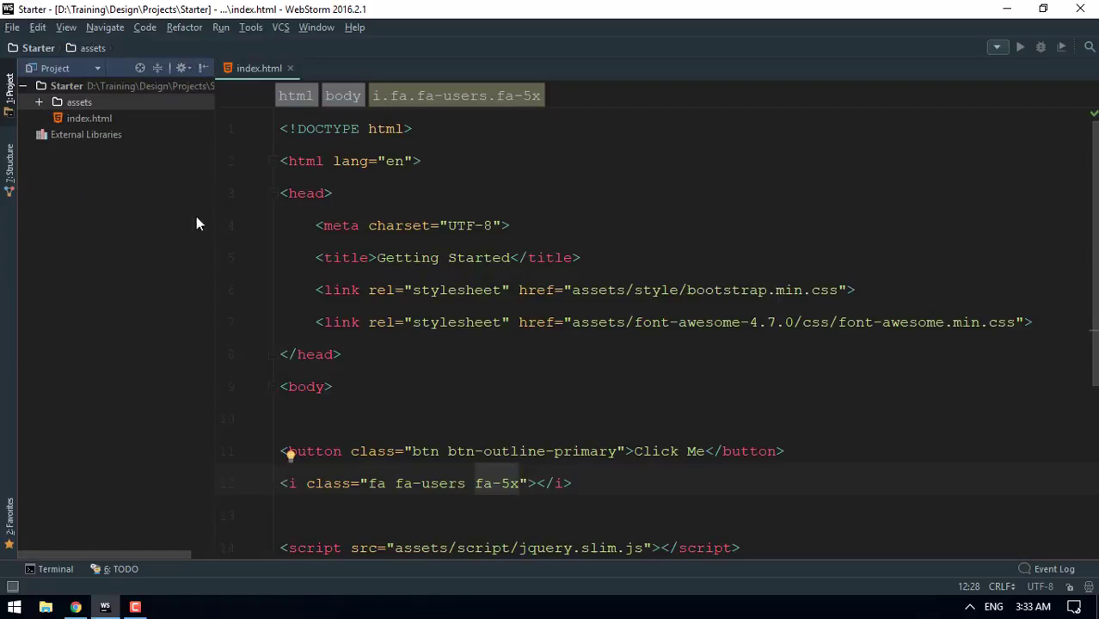
left_click(291, 68)
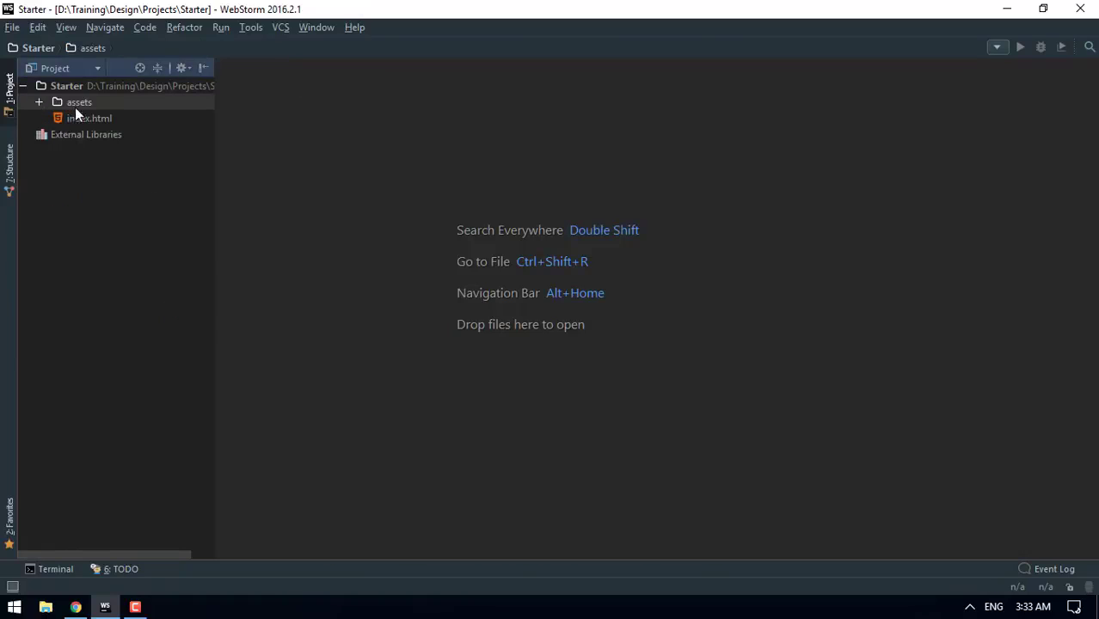
Create cdn.html in the Starter project titled 'Content Delivery Network', ready to edit the body.
right_click(77, 83)
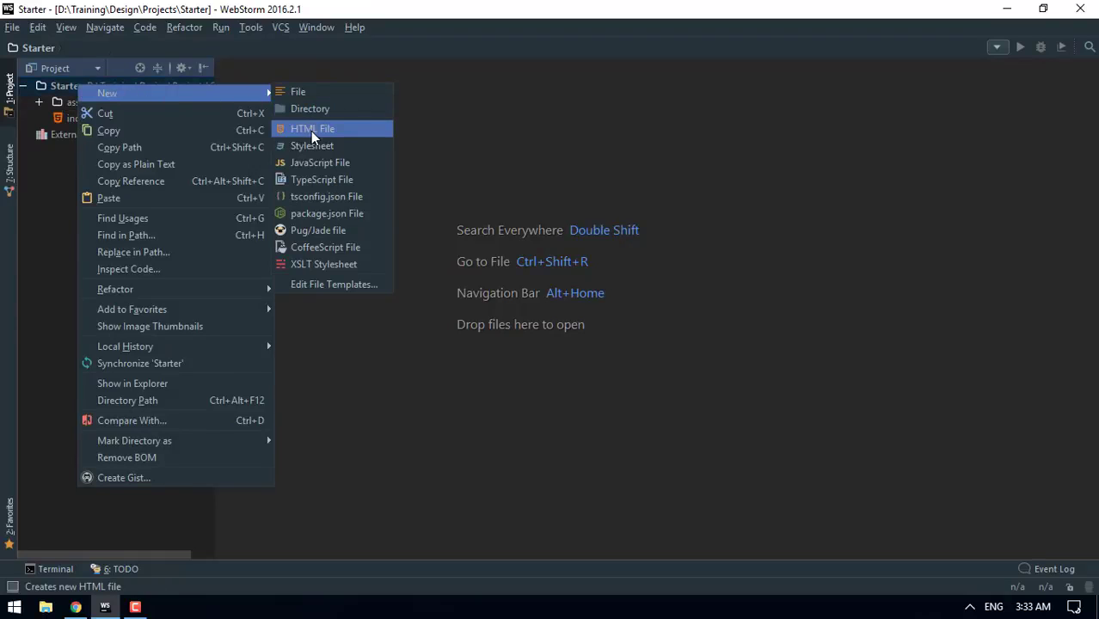
left_click(311, 130)
type("cdn")
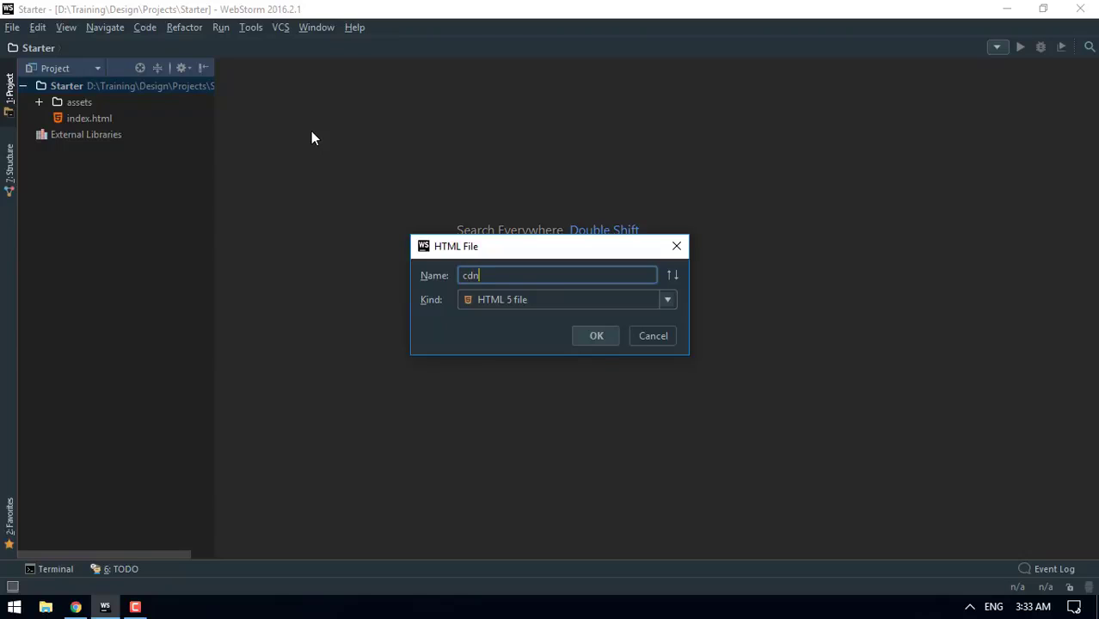
key("Return")
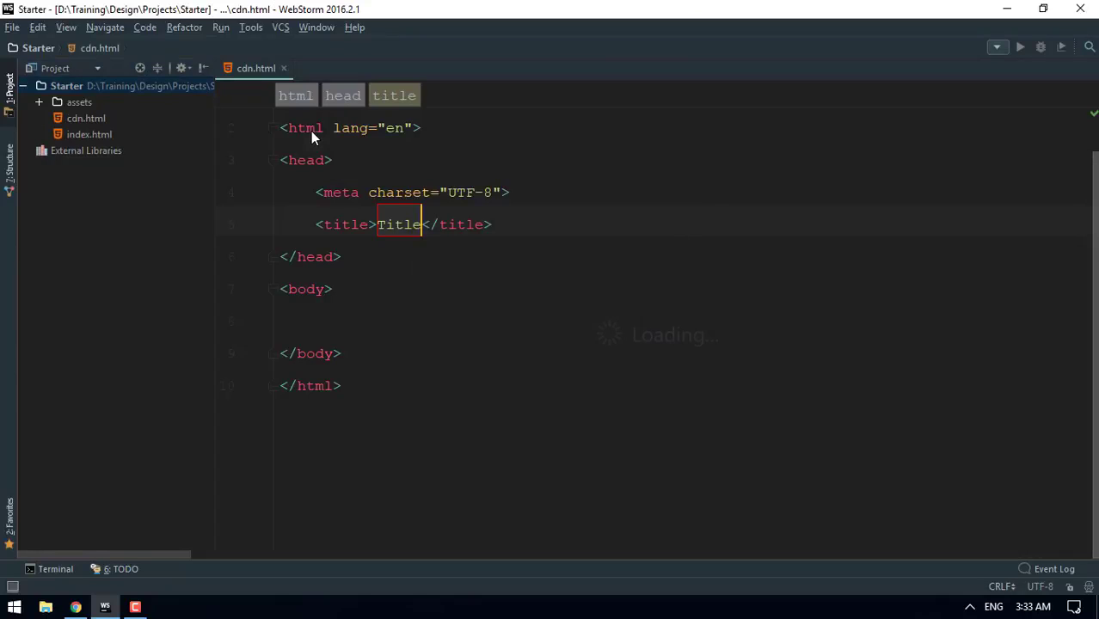
type("Content Delivery ")
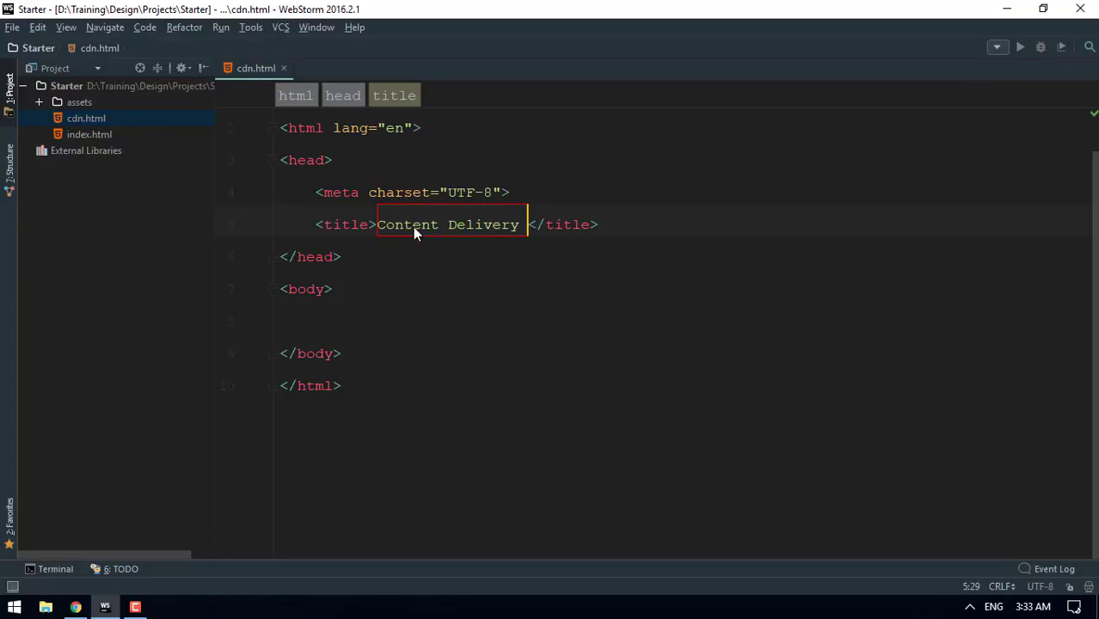
type("Netw")
key("BackSpace")
type("work")
left_click(413, 321)
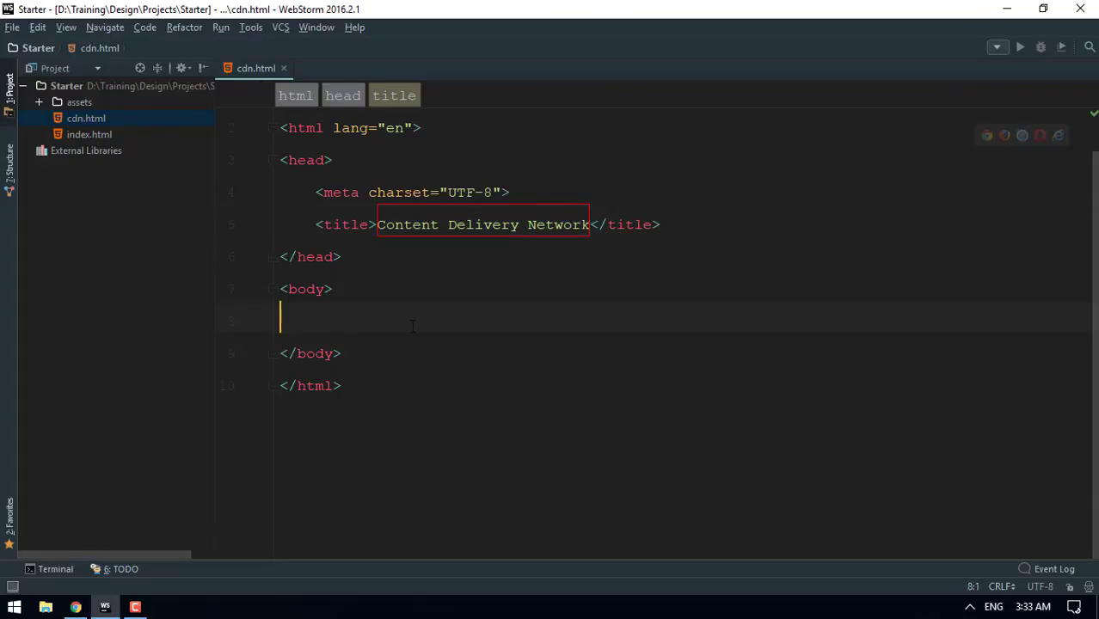
double_click(83, 133)
scroll(338, 181, "down", 3)
scroll(338, 181, "up", 3)
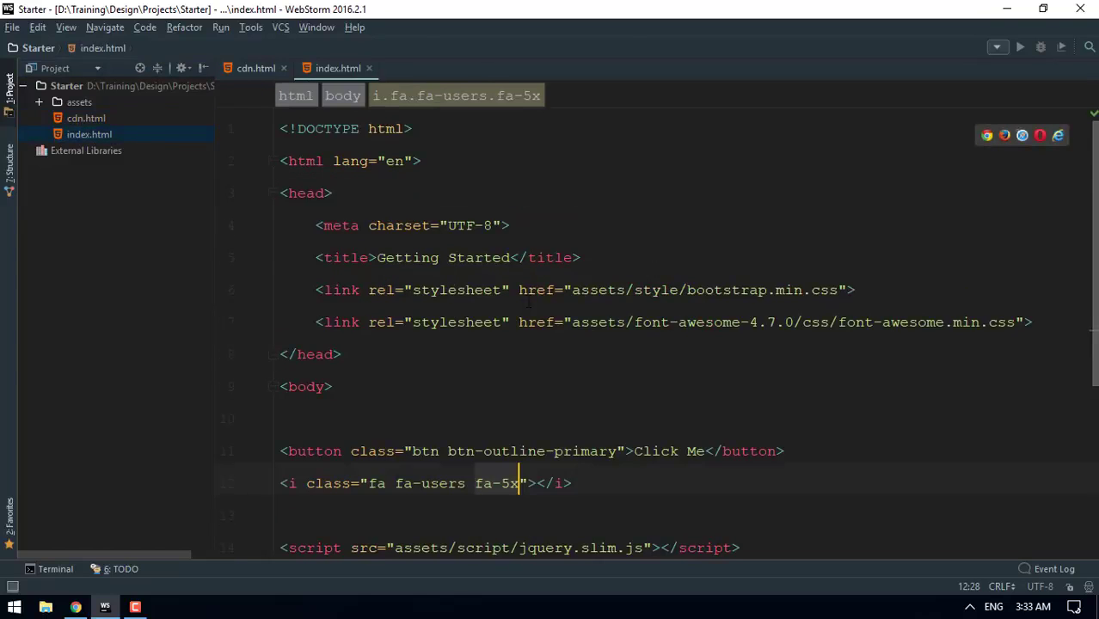
left_click(254, 67)
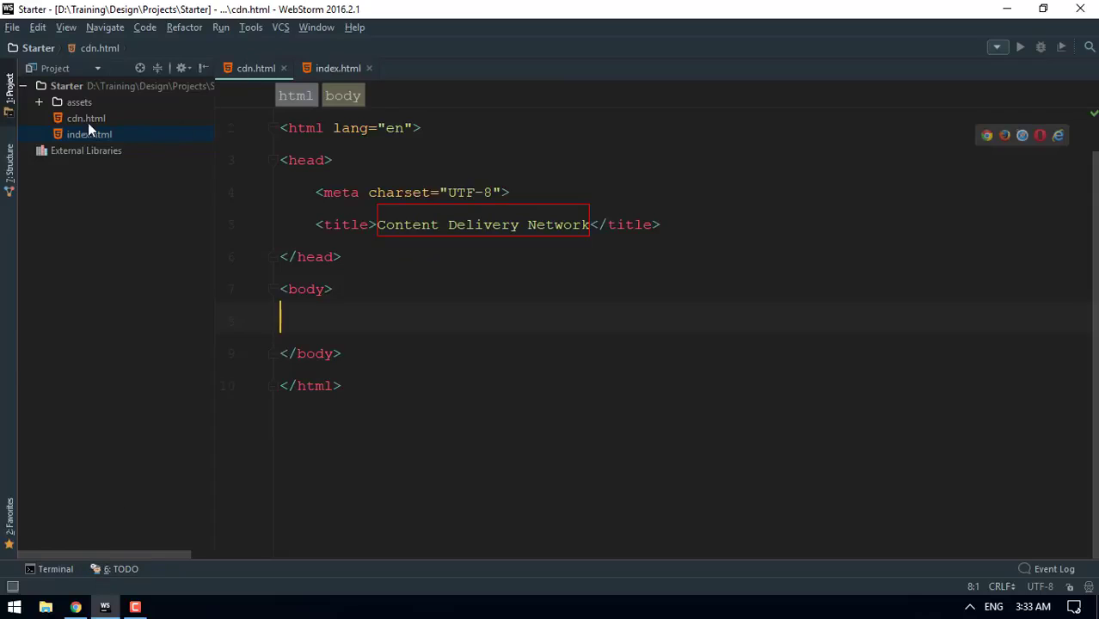
left_click(39, 102)
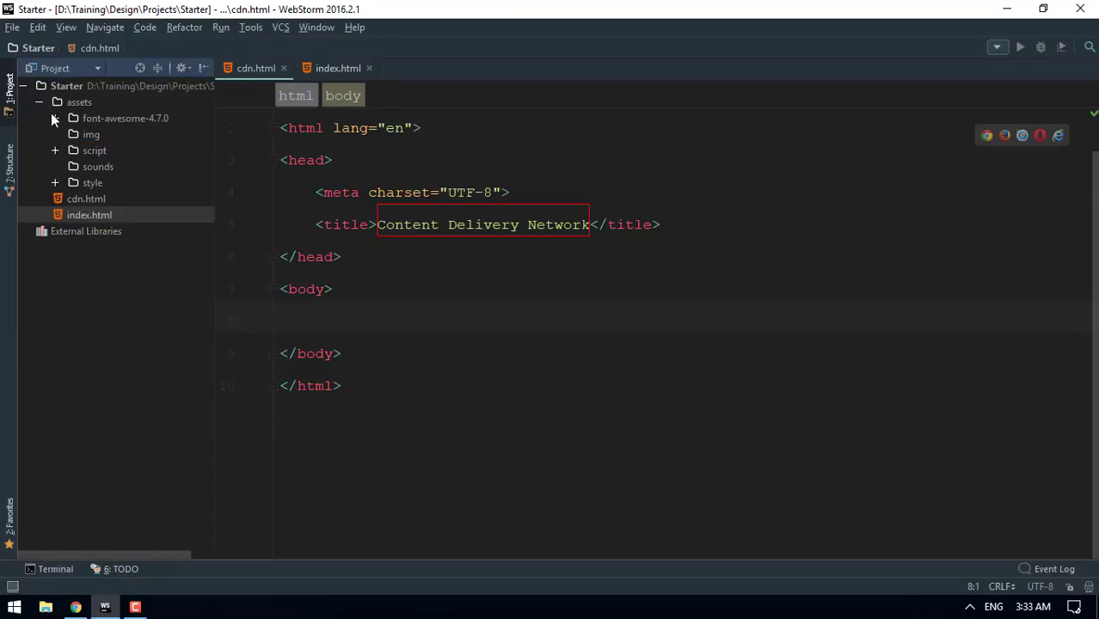
left_click(344, 66)
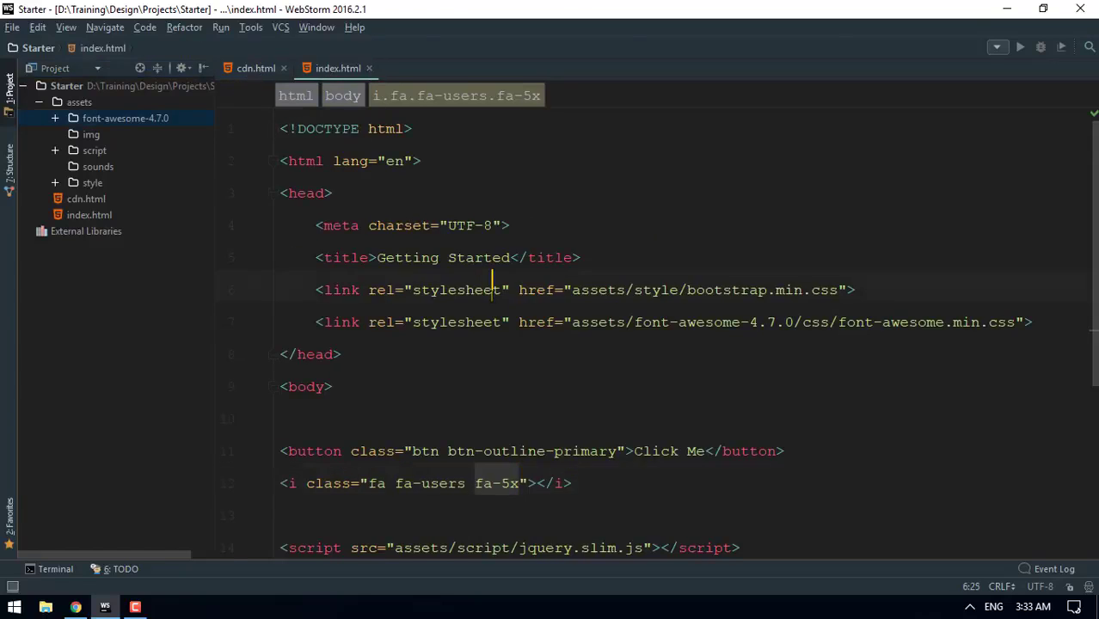
left_click(368, 68)
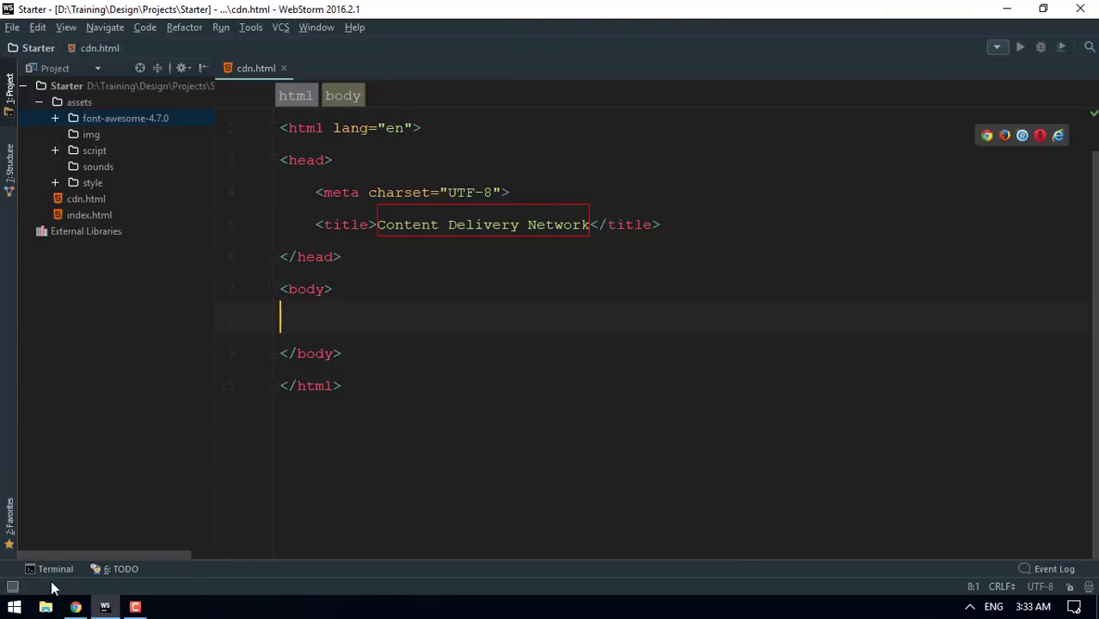
Search 'bootstrap 4 download' in Chrome and open the Bootstrap 4 docs Introduction page.
left_click(75, 607)
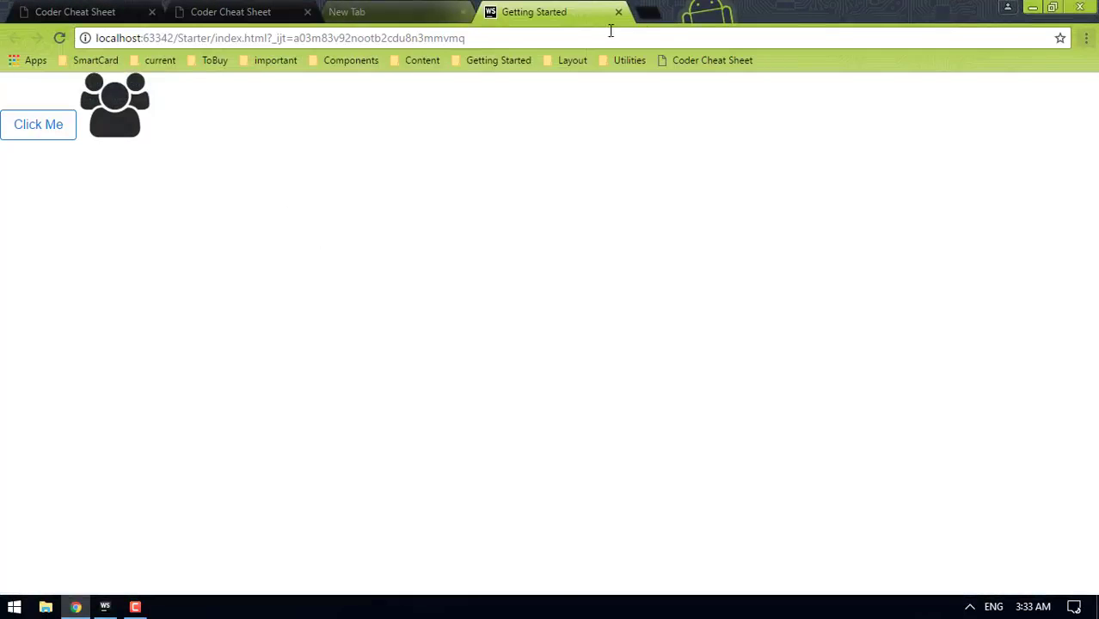
left_click(642, 17)
type("Bo")
key("Down")
key("Down")
key("Down")
key("Return")
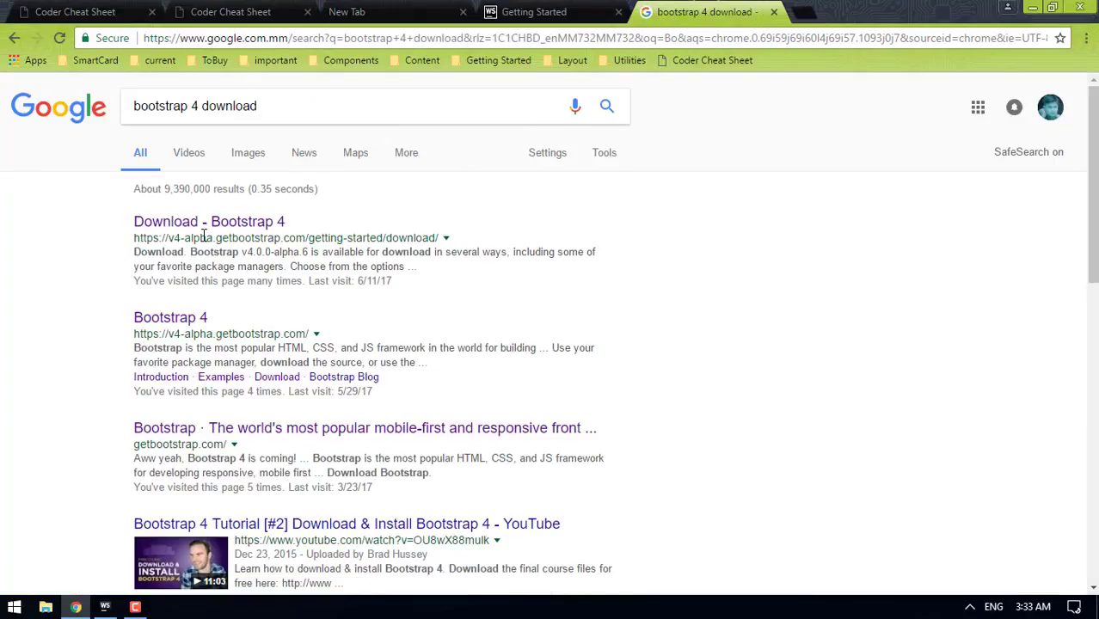
left_click(206, 225)
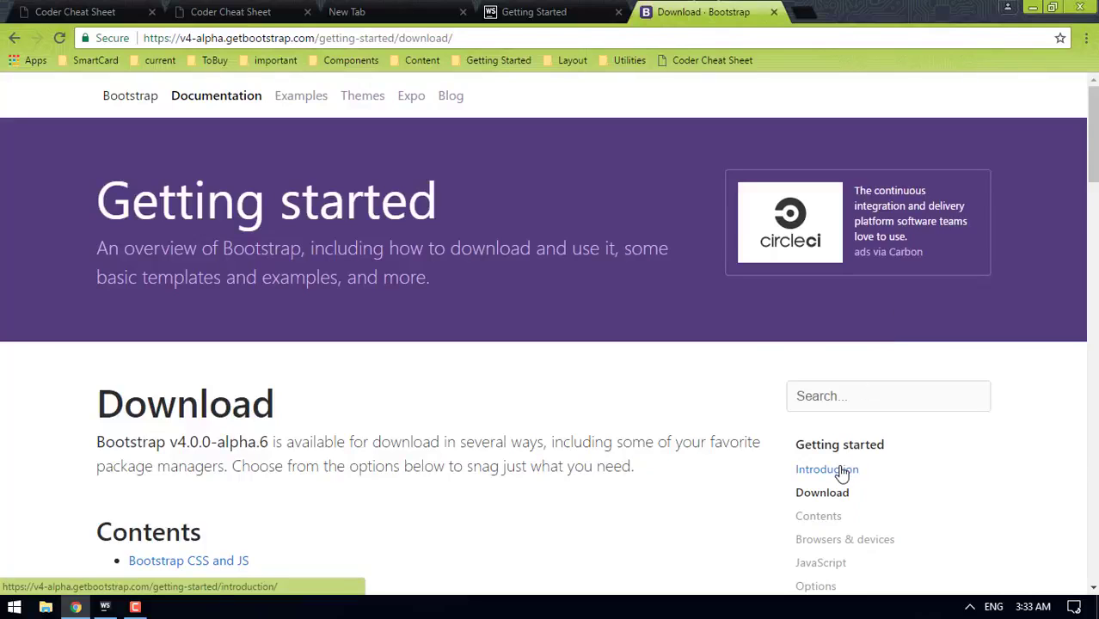
left_click(826, 469)
scroll(384, 323, "down", 4)
scroll(361, 310, "down", 3)
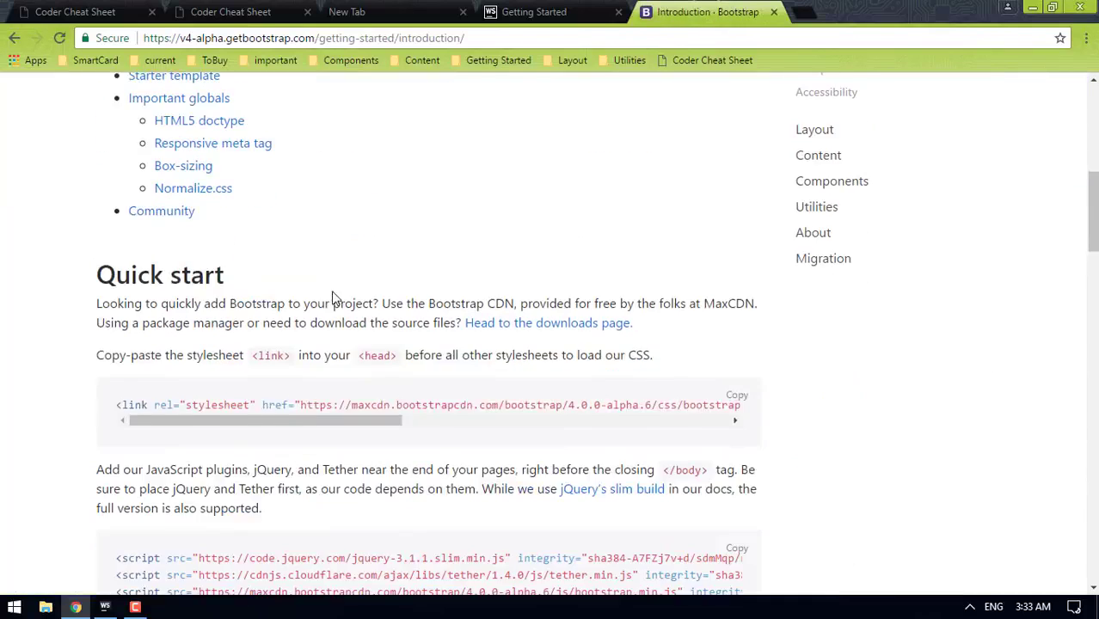
scroll(335, 296, "down", 3)
scroll(331, 280, "up", 1)
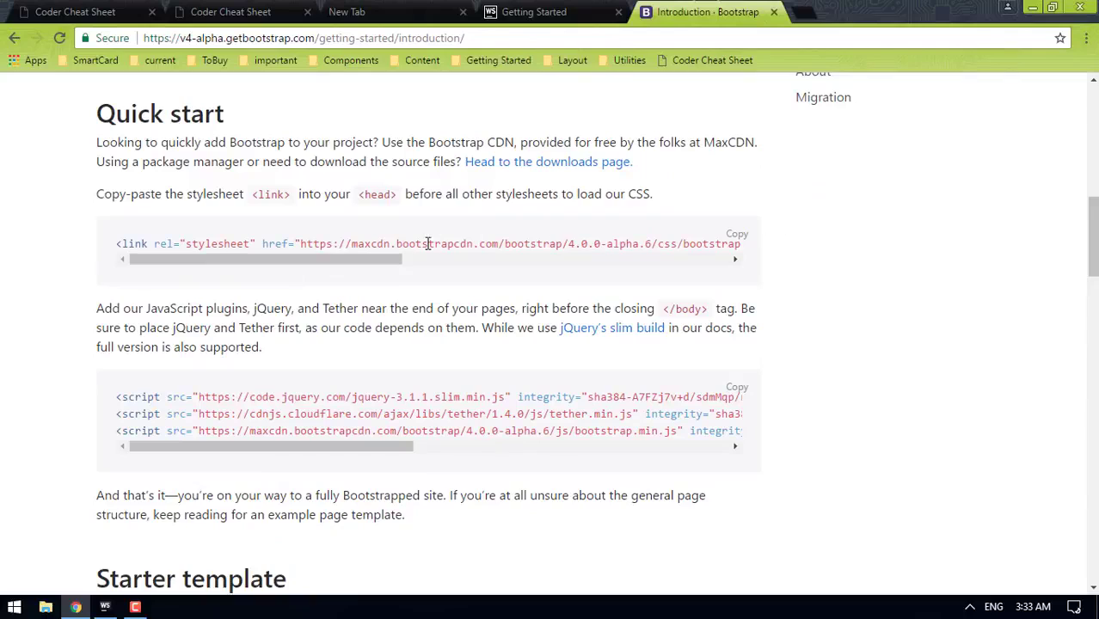
Copy the Bootstrap CDN stylesheet link and place the cursor after the title in cdn.html.
left_click_drag(119, 243, 403, 244)
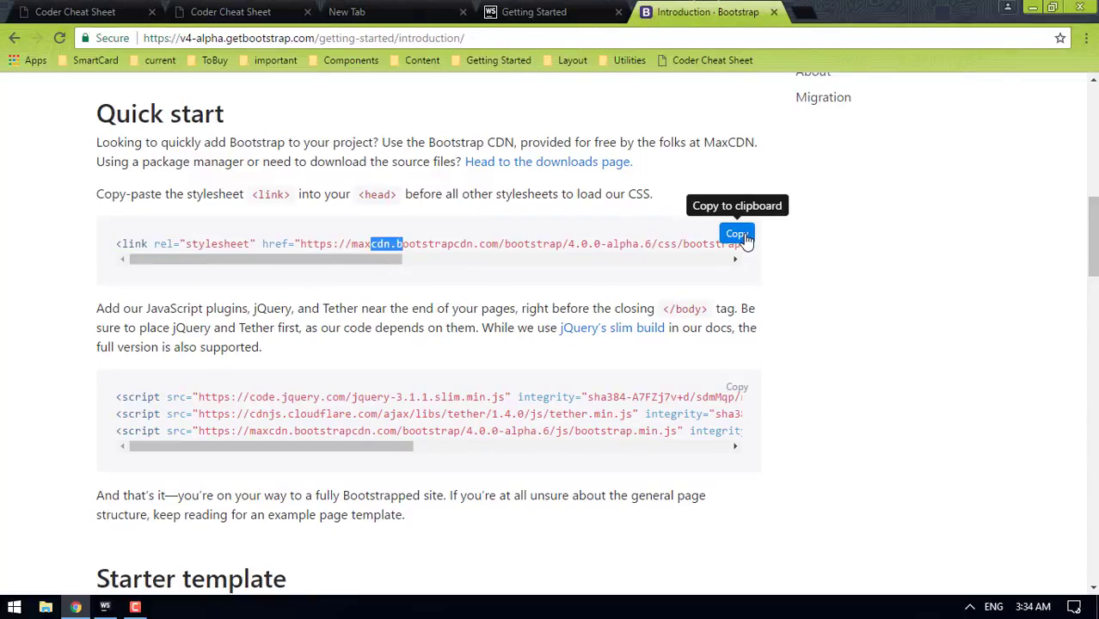
left_click(746, 242)
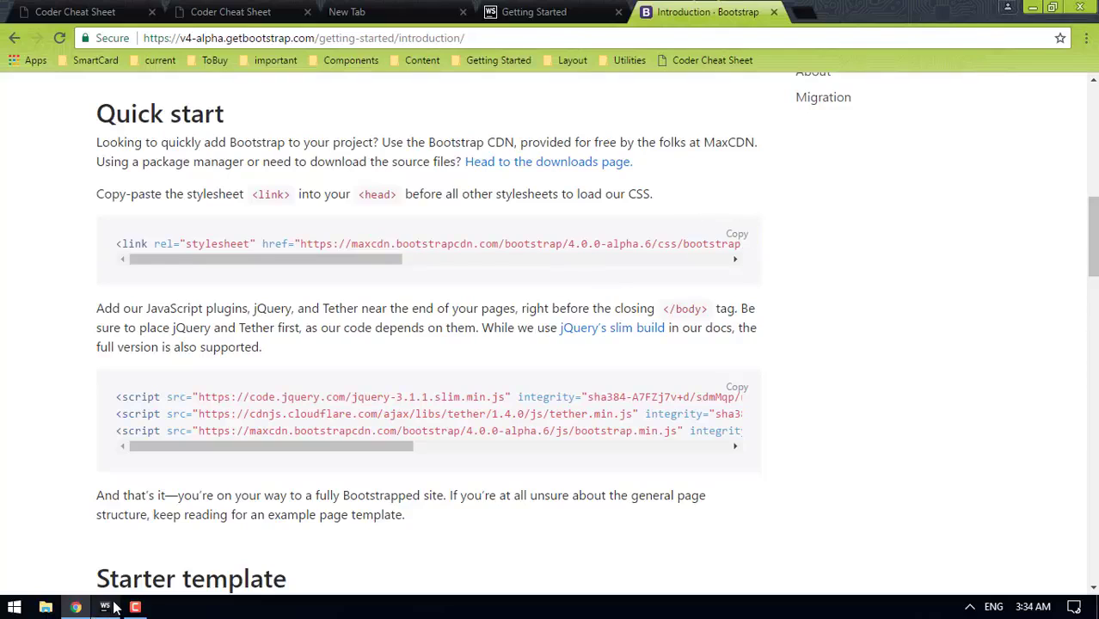
left_click(105, 608)
left_click(722, 215)
Paste the stylesheet link below the title, with integrity and crossorigin on their own lines.
key("Return")
key("ctrl+v")
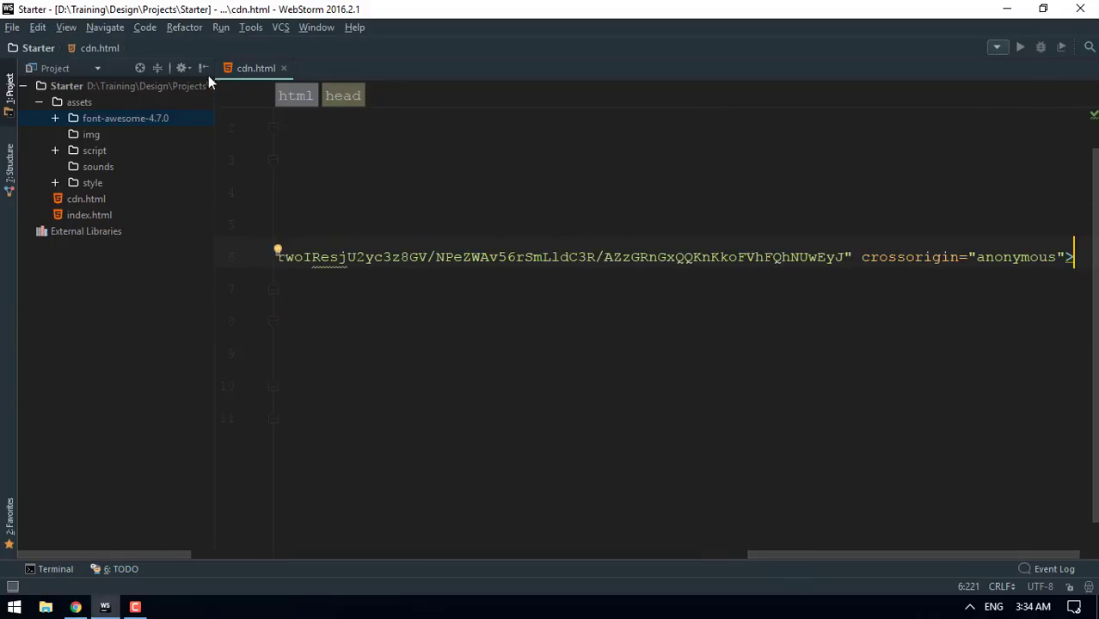
left_click(204, 68)
left_click_drag(641, 554, 151, 554)
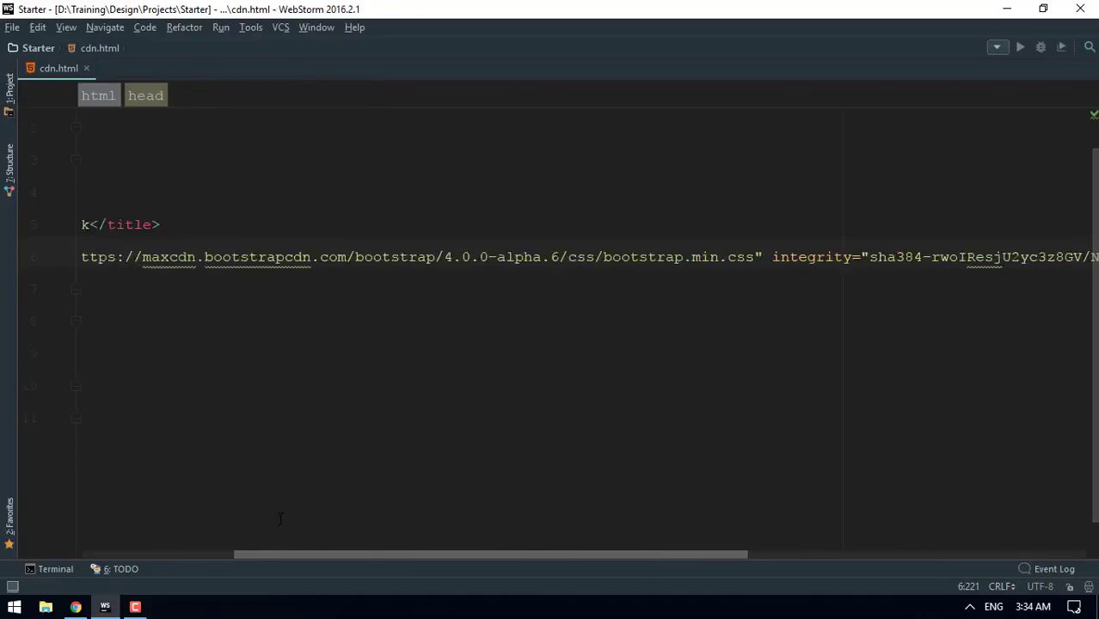
mouse_move(1076, 266)
left_click(1074, 257)
key("Return")
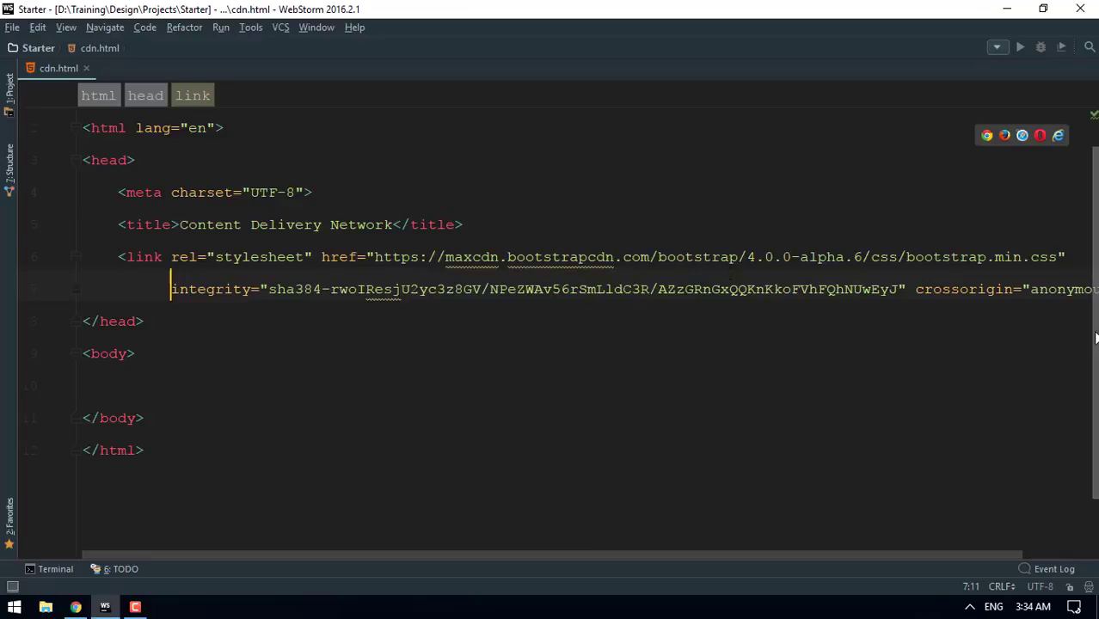
left_click(912, 290)
key("Return")
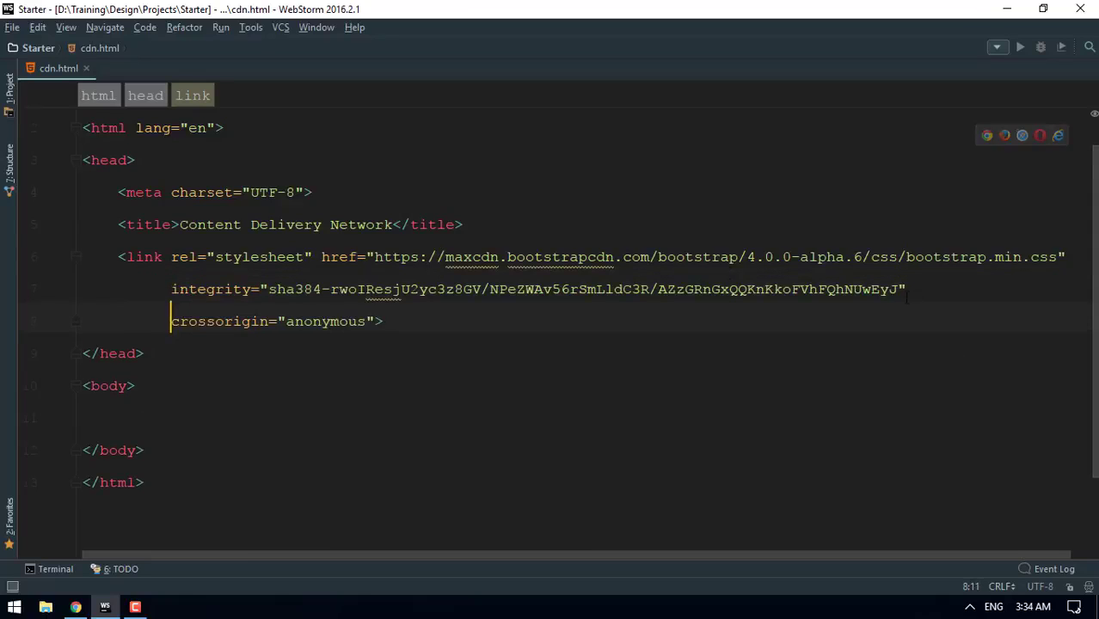
left_click_drag(387, 321, 118, 256)
left_click(528, 338)
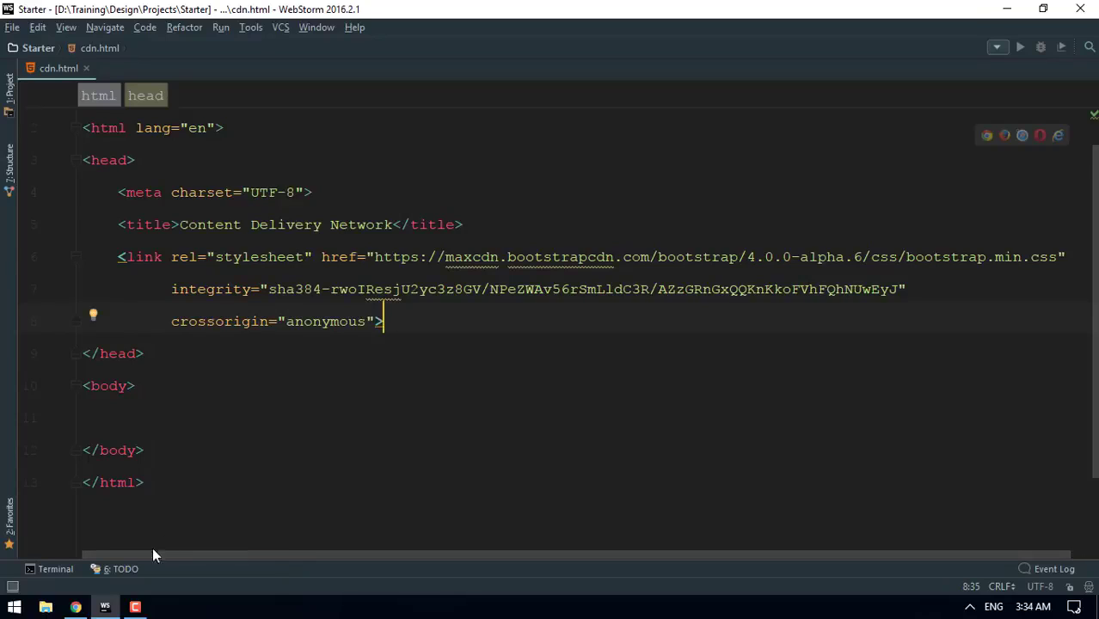
Copy the jQuery, Tether and Bootstrap script tags from the Bootstrap intro page.
left_click(125, 422)
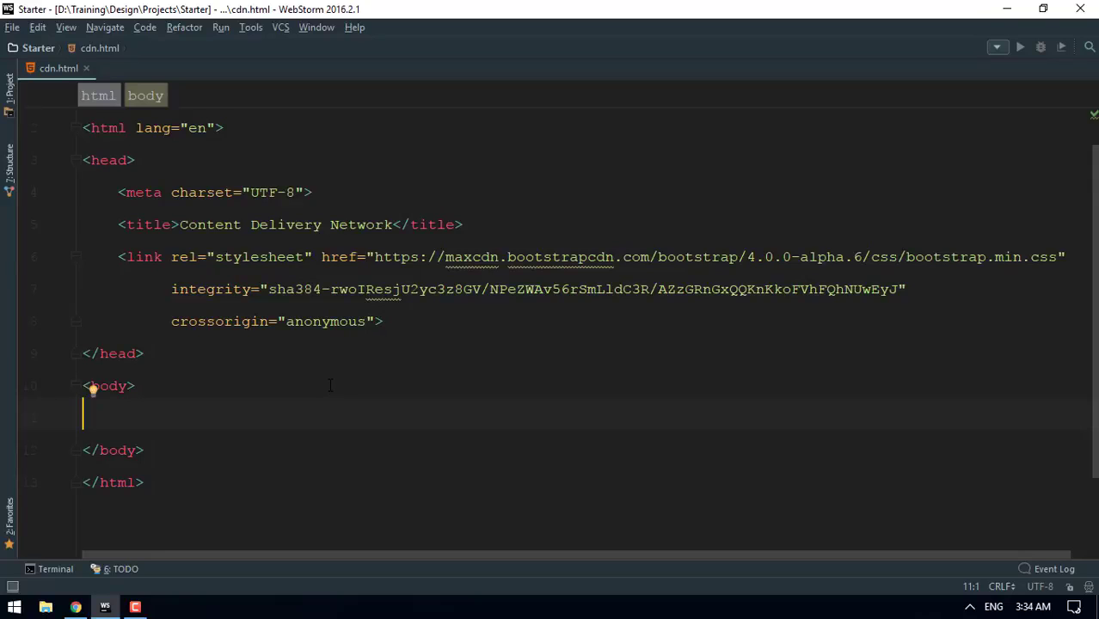
key("alt+Tab")
scroll(130, 321, "down", 2)
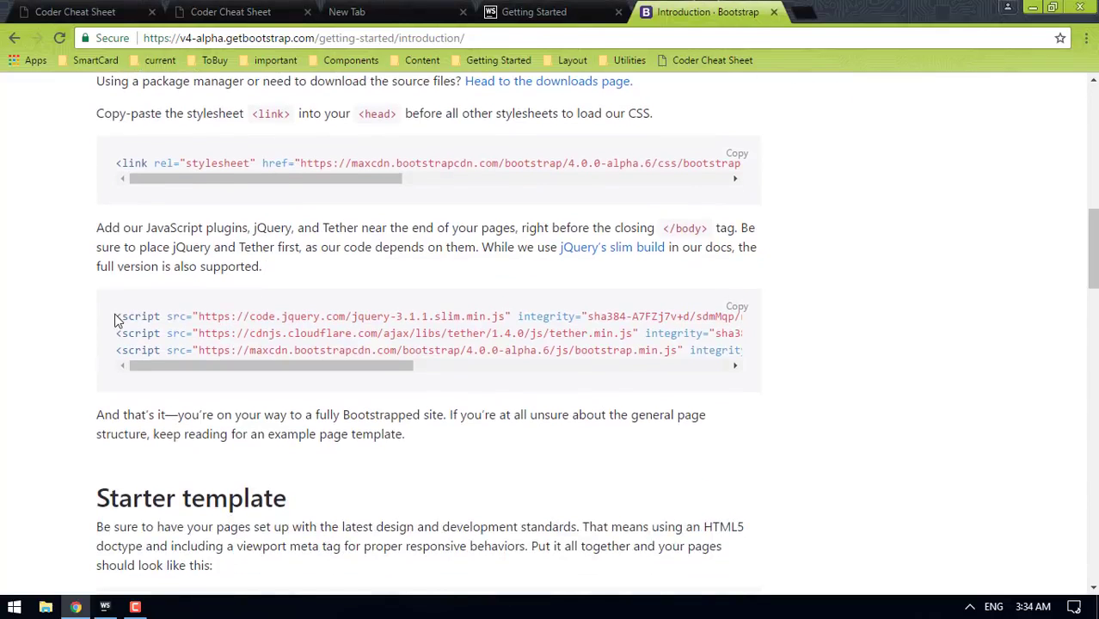
left_click_drag(118, 320, 781, 348)
left_click(781, 348)
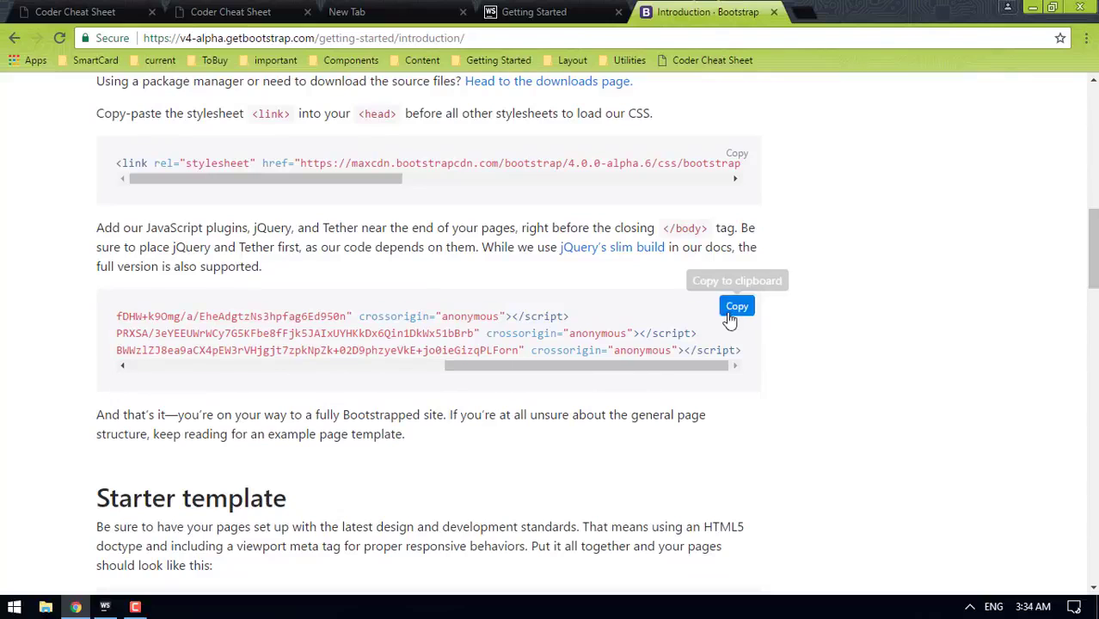
Paste the three script tags into body, moving jQuery's integrity and crossorigin onto separate lines.
left_click(105, 607)
key("ctrl+v")
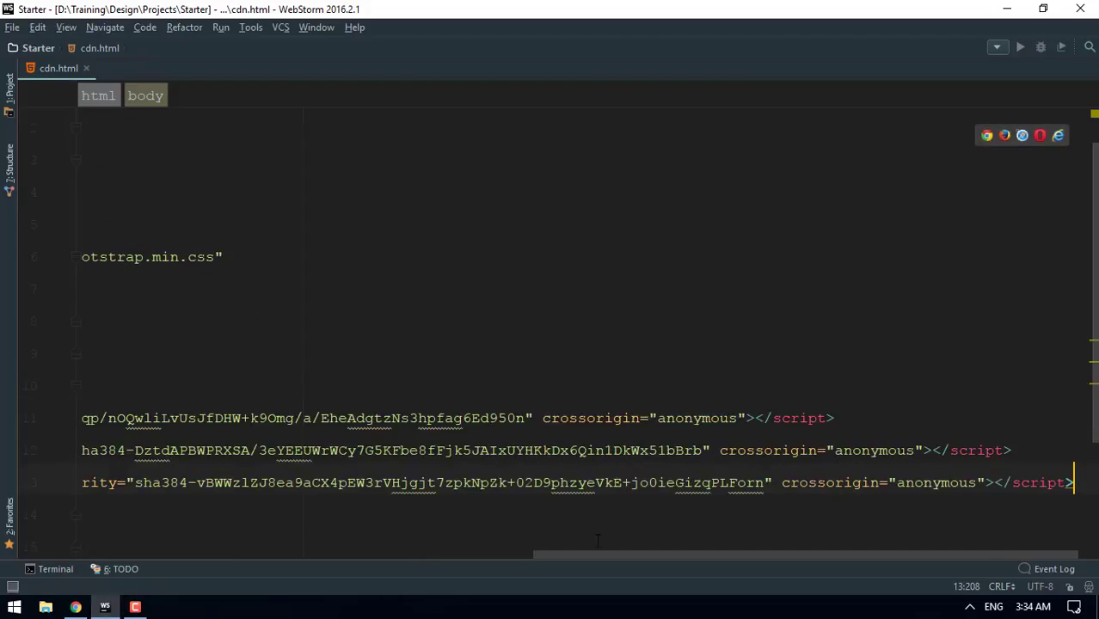
left_click_drag(655, 555, 90, 554)
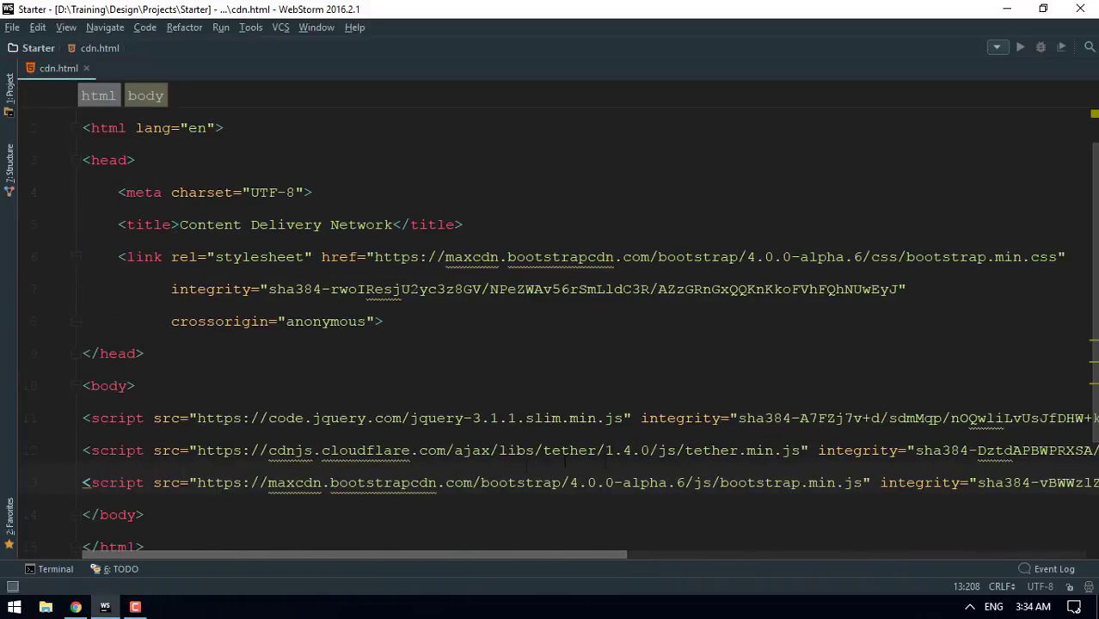
left_click(636, 418)
key("Return")
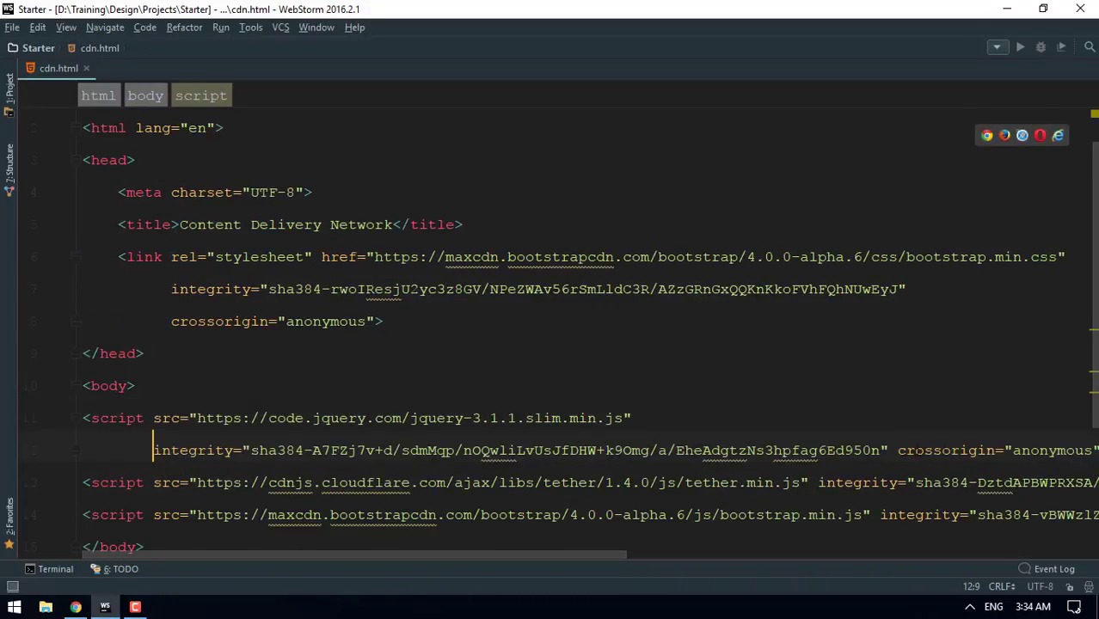
left_click(902, 450)
key("Return")
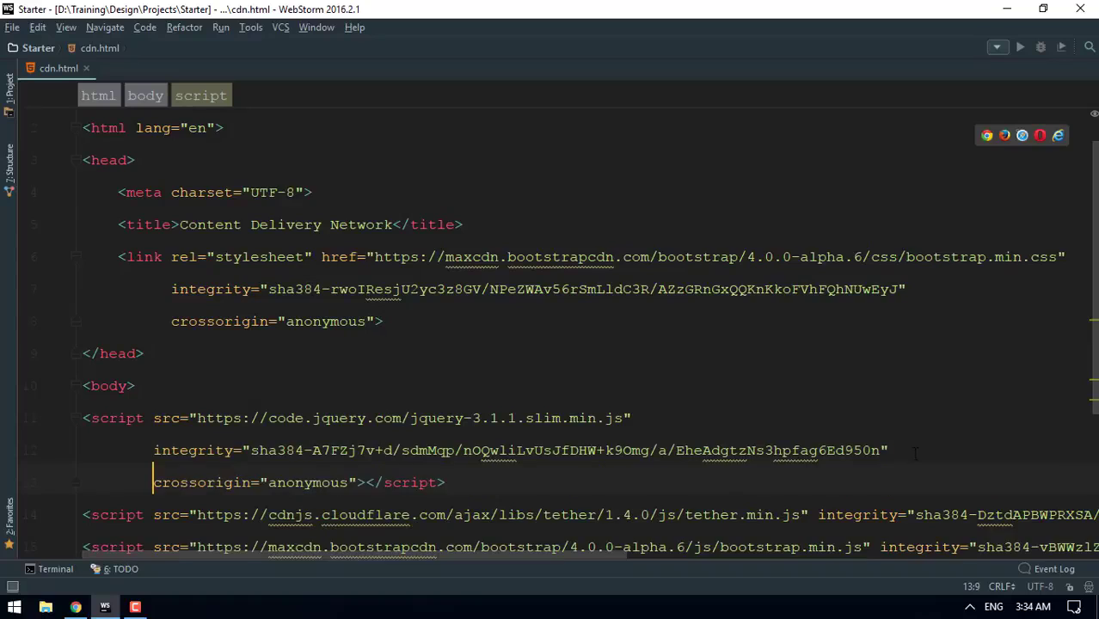
scroll(701, 469, "down", 1)
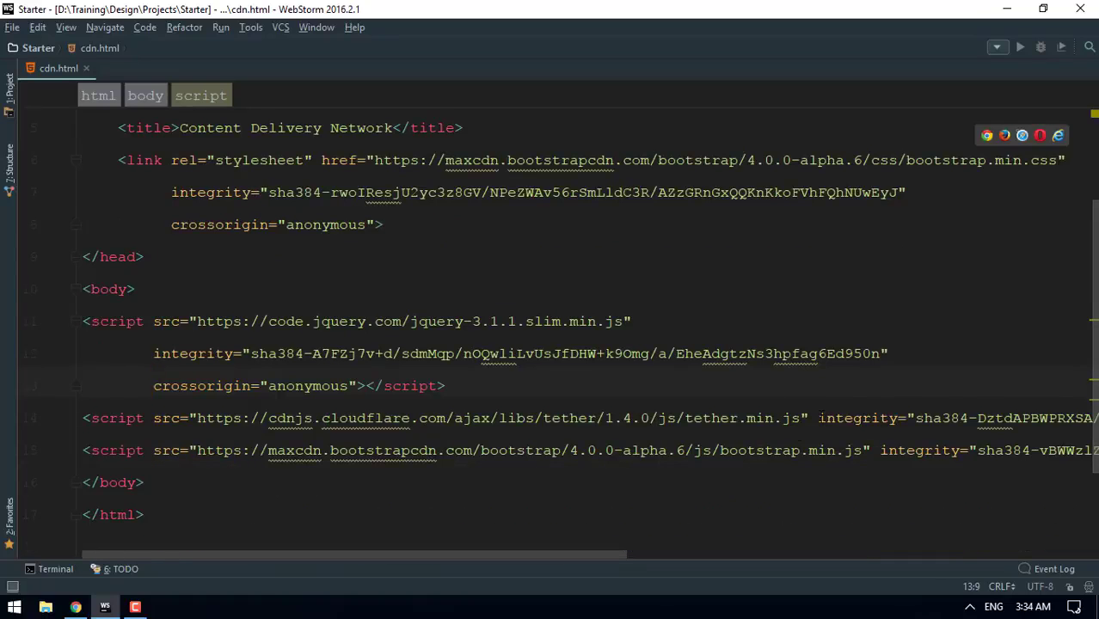
Move the Tether and Bootstrap script tags' integrity and crossorigin attributes onto their own lines.
left_click(814, 418)
key("Return")
left_click(894, 451)
key("Return")
scroll(885, 337, "down", 2)
left_click(875, 321)
key("Return")
left_click(897, 353)
key("Return")
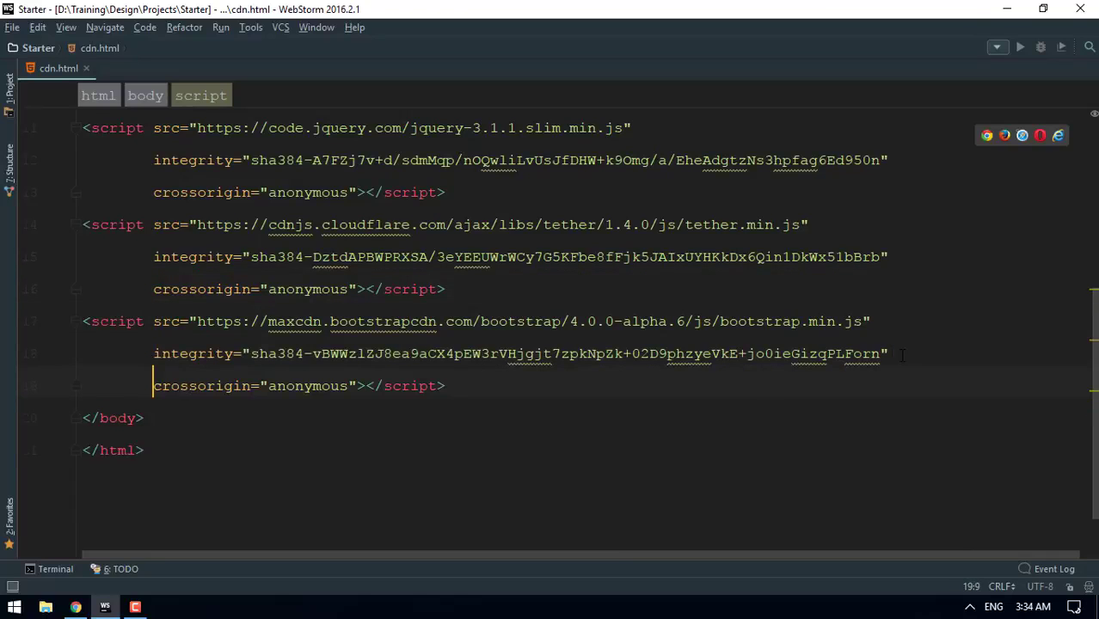
scroll(732, 390, "up", 2)
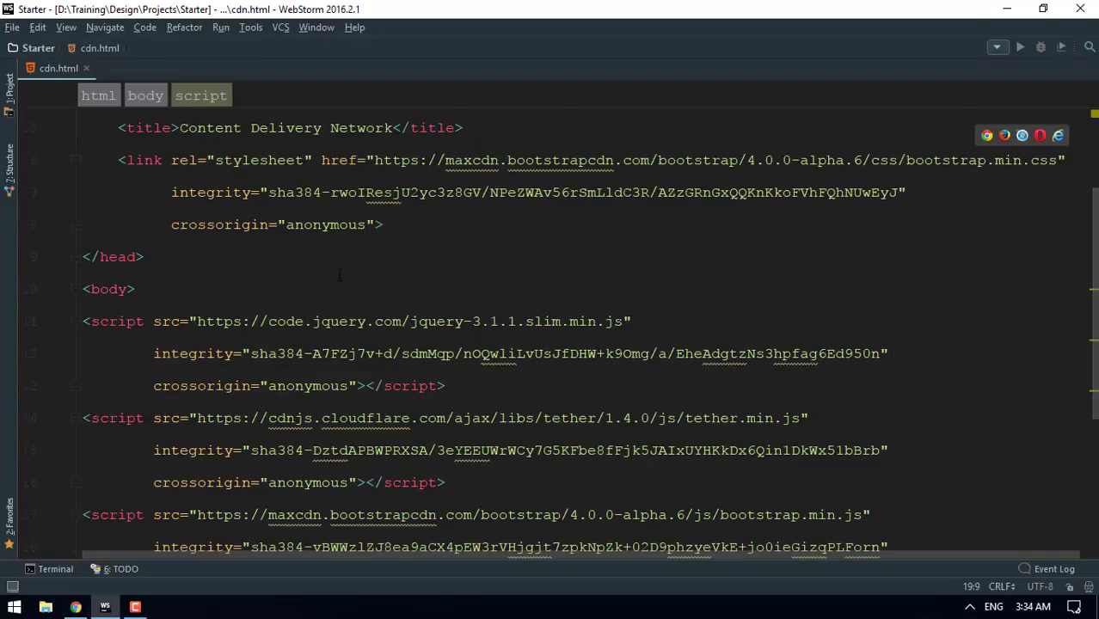
scroll(369, 272, "up", 1)
left_click_drag(109, 353, 109, 257)
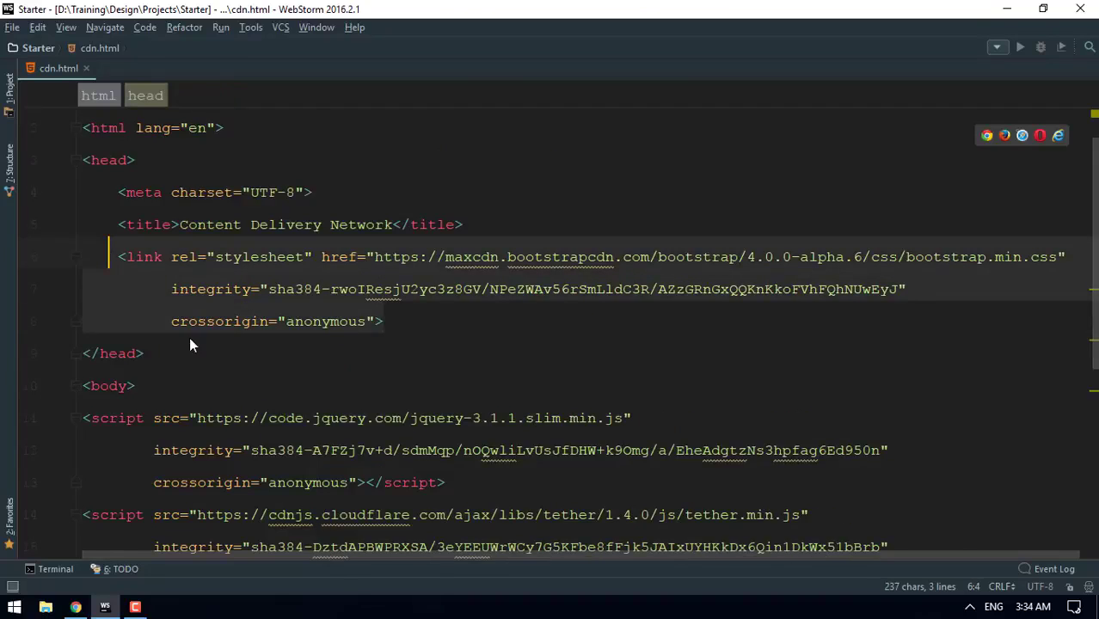
left_click(197, 393)
left_click(76, 607)
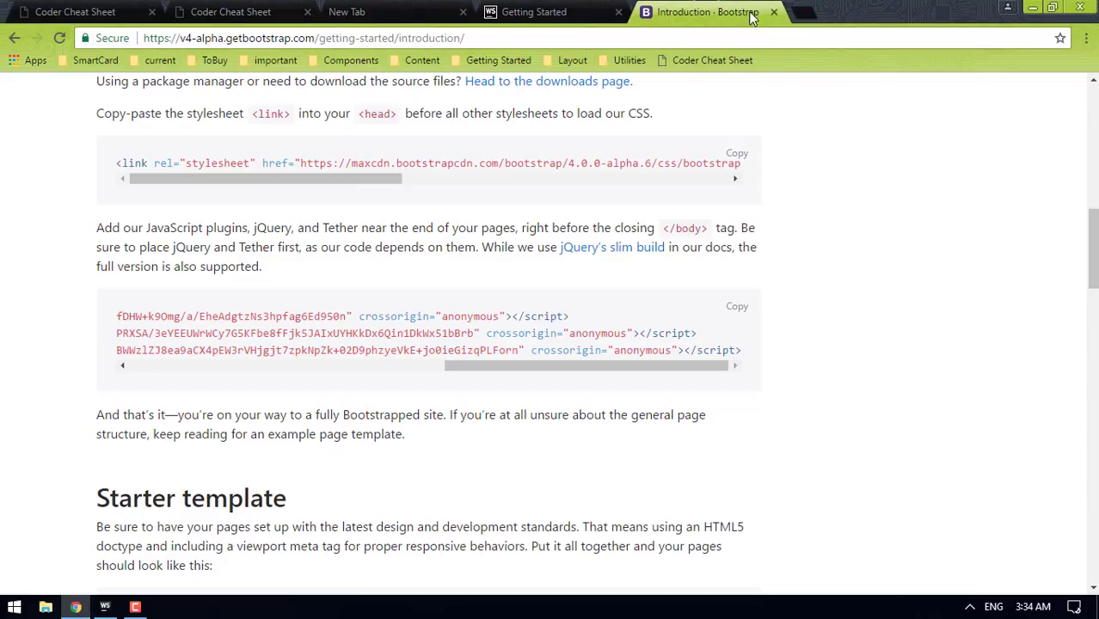
Search 'fontawesome cdn' and copy the Font Awesome CSS URL from BootstrapCDN.
left_click(798, 12)
type("fon")
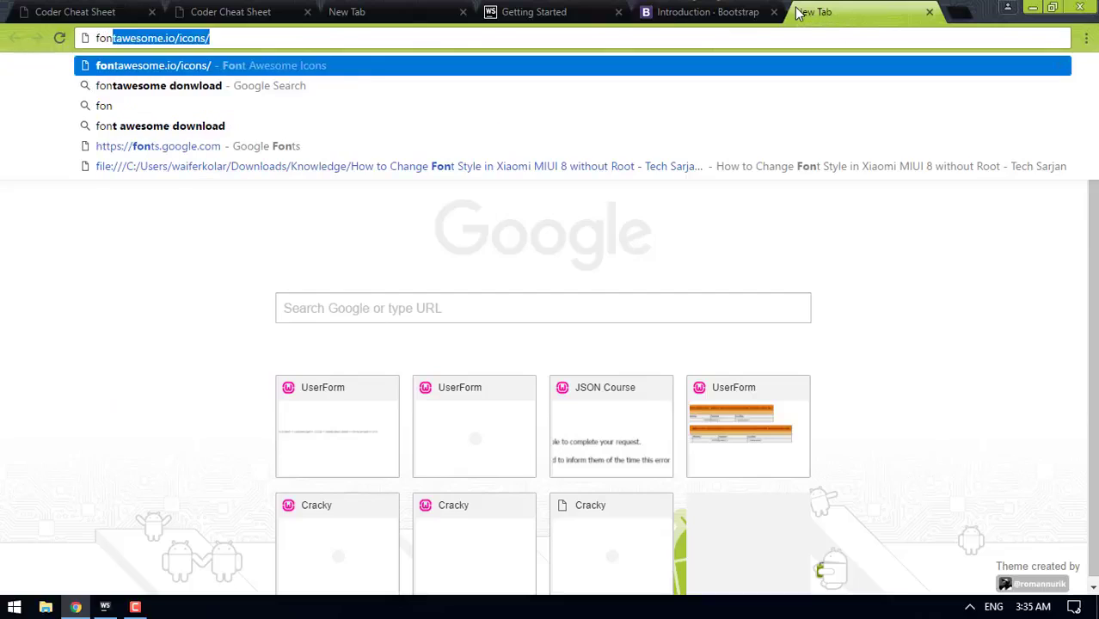
type("tawesome d")
key("BackSpace")
type("cdn")
key("Return")
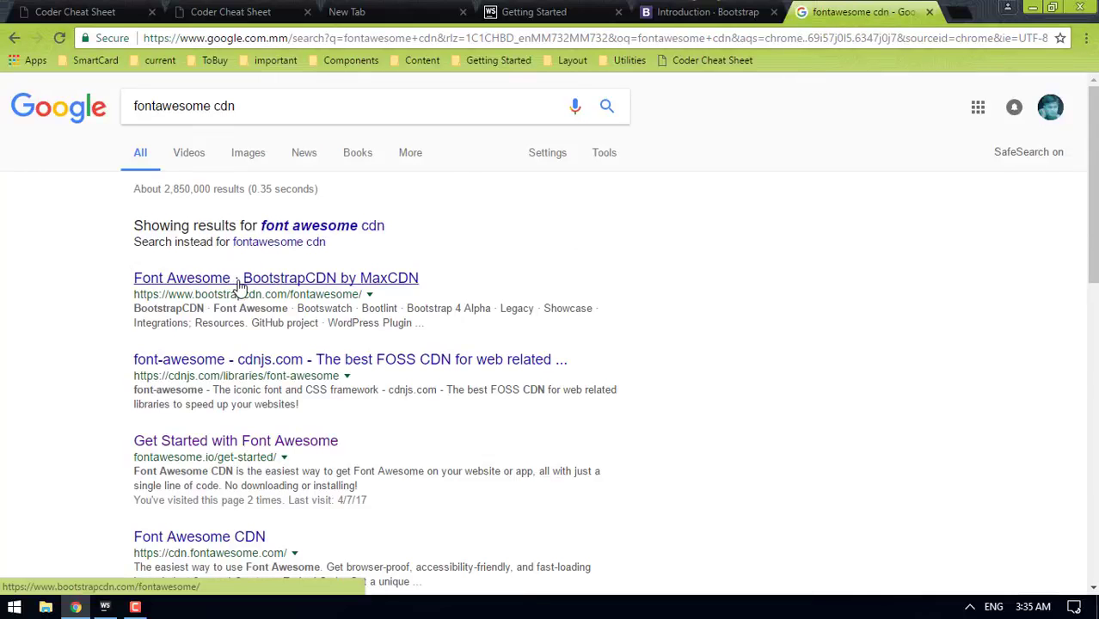
left_click(299, 282)
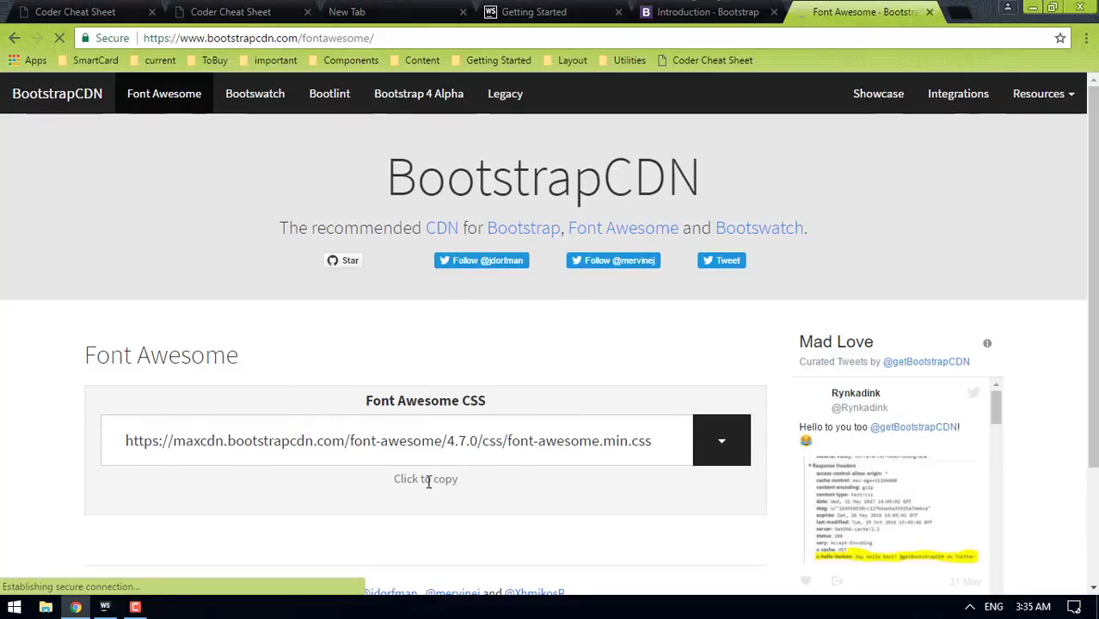
left_click(664, 448)
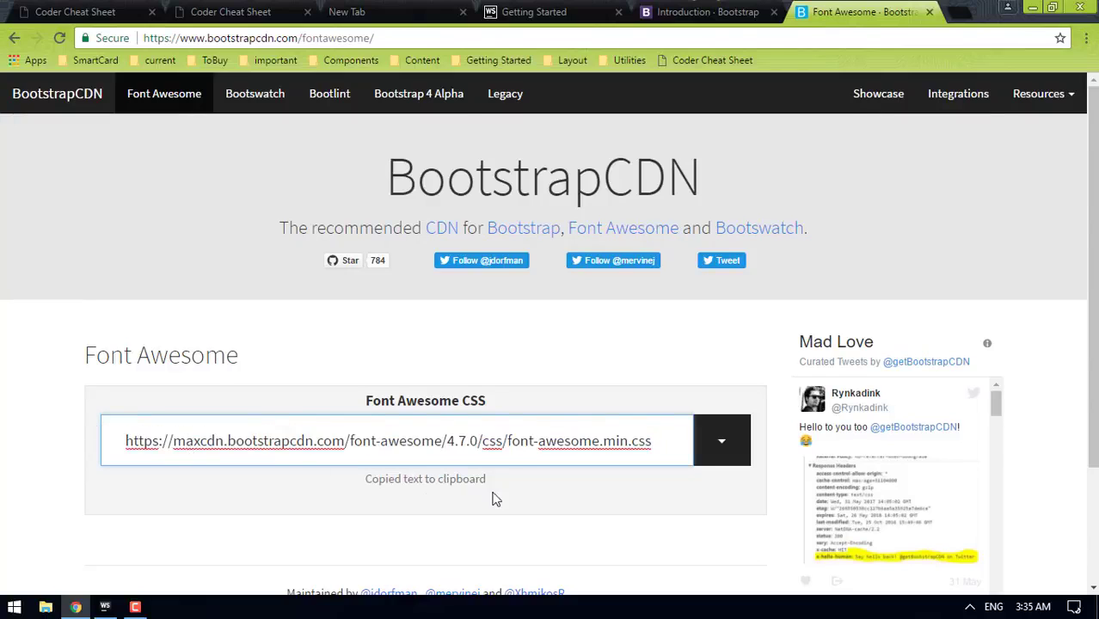
Add a link tag below the Bootstrap stylesheet with href set to the Font Awesome 4.7.0 URL.
left_click(105, 607)
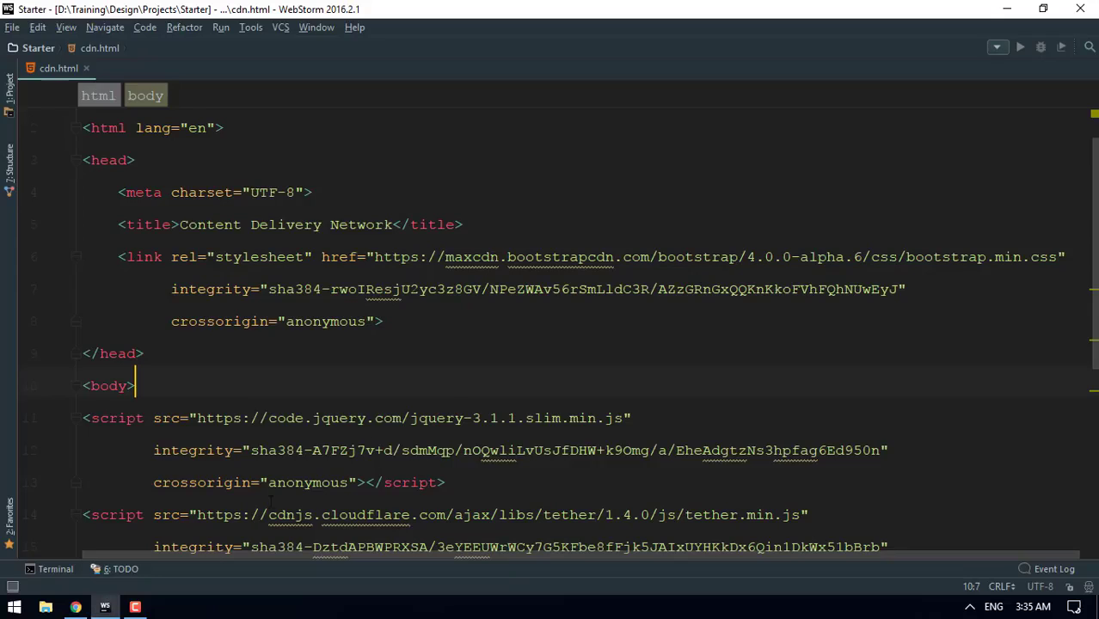
left_click(488, 332)
key("Return")
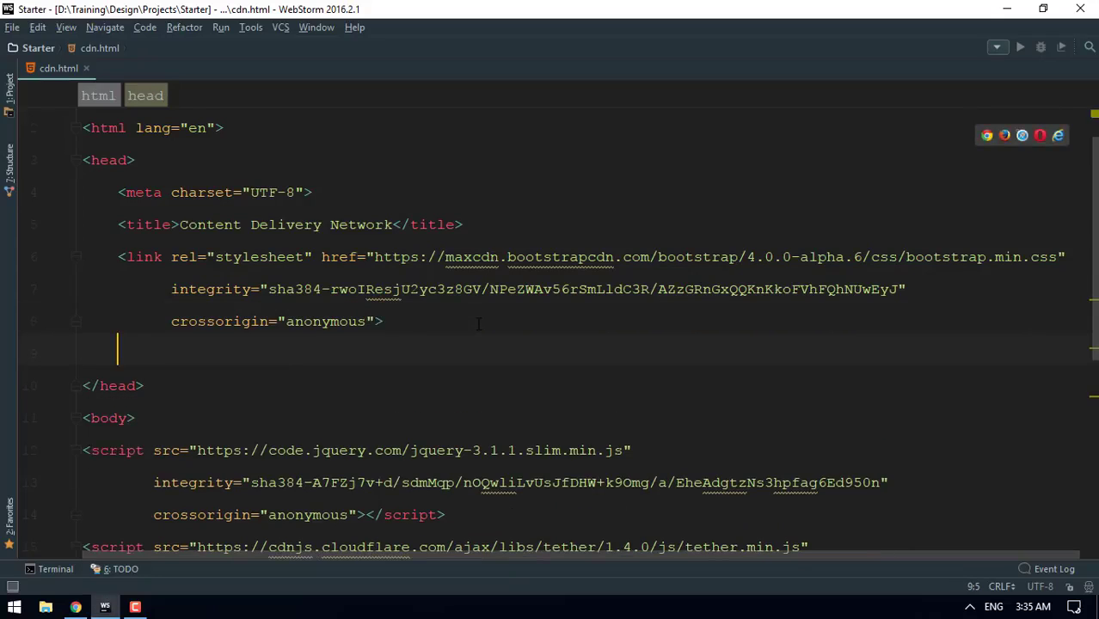
key("ctrl+v")
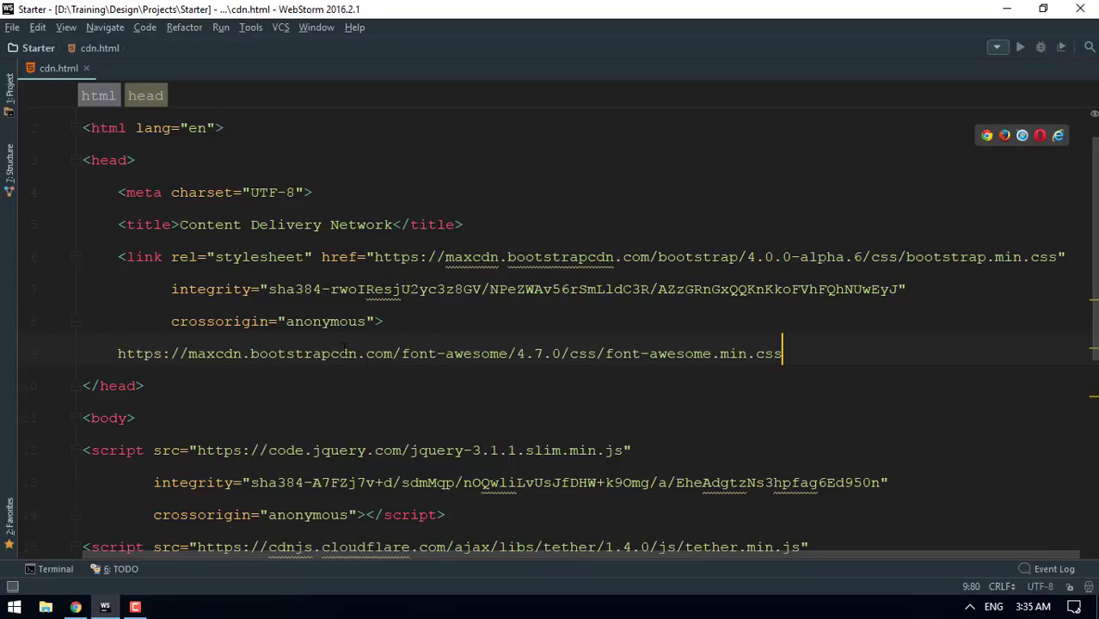
left_click_drag(800, 353, 118, 354)
key("Delete")
type("li")
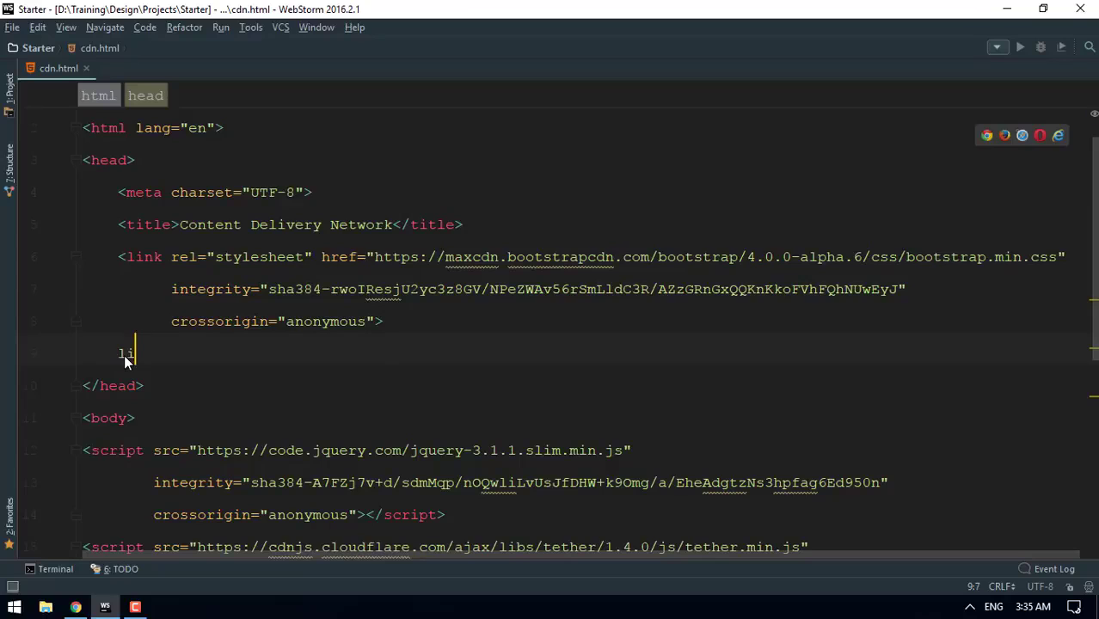
type("nk")
key("Tab")
key("ctrl+v")
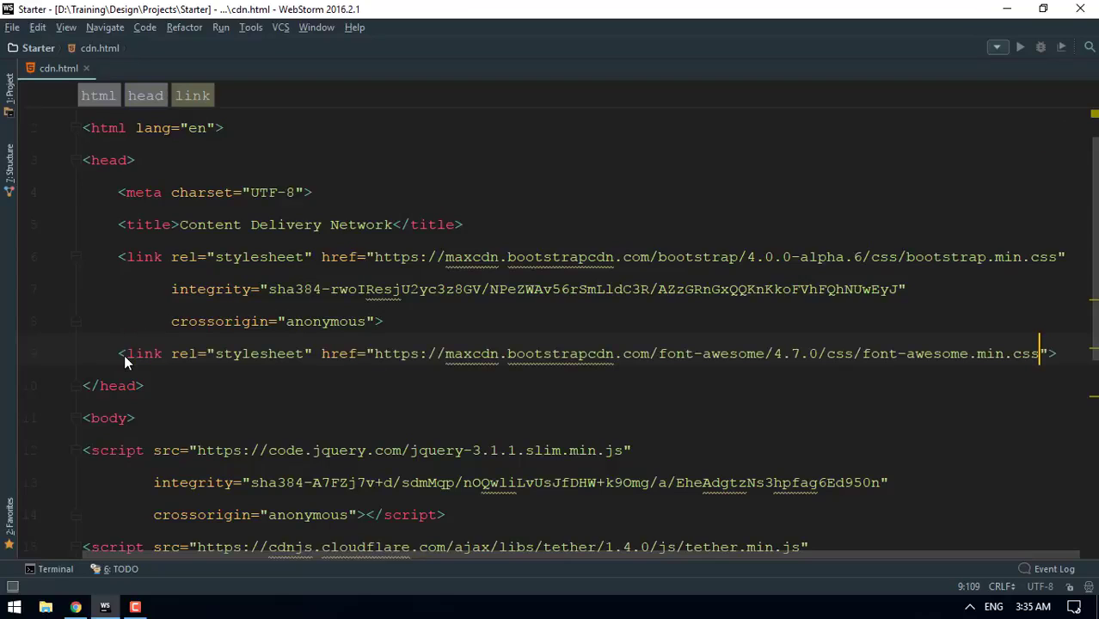
scroll(112, 348, "down", 2)
Add a warning-styled 'Hello CDN' button at the top of the body.
left_click(199, 218)
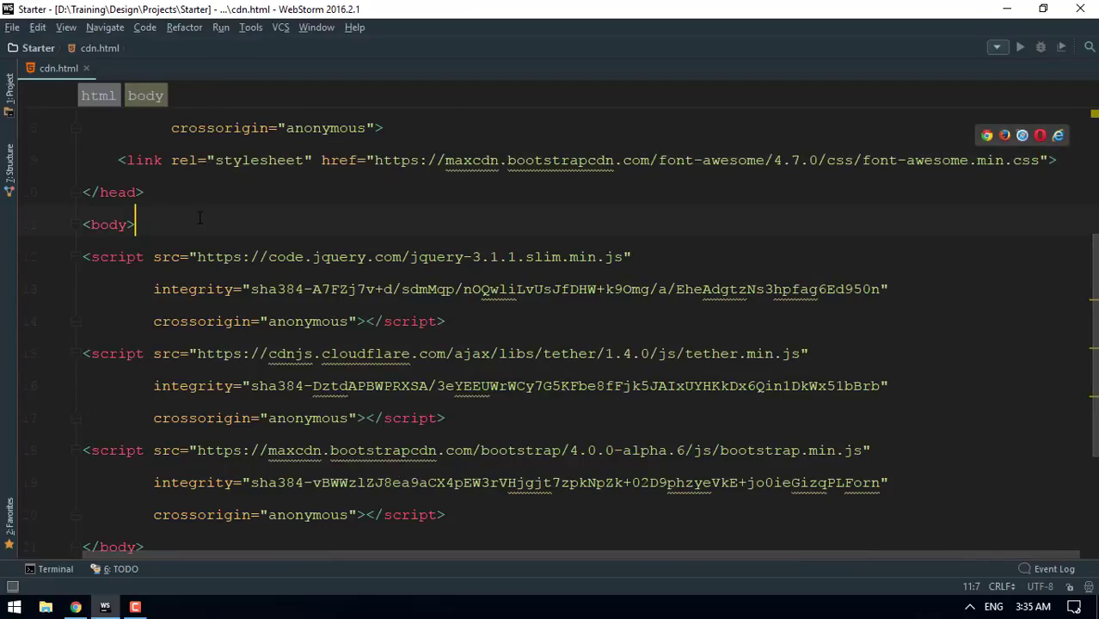
key("Return")
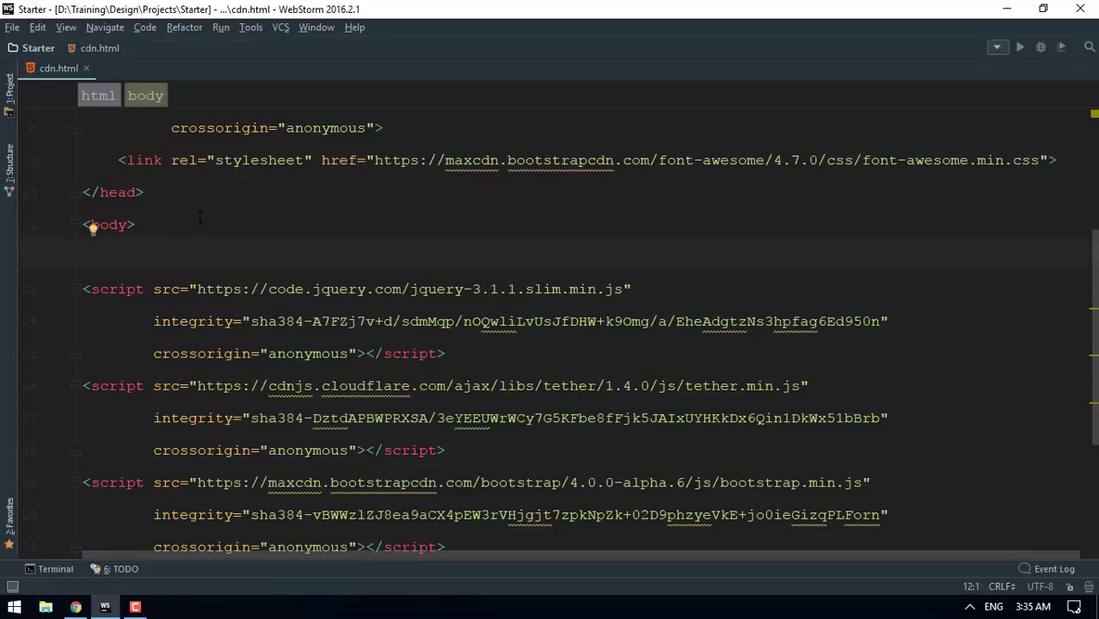
type("button.btn.btn-warning")
key("Tab")
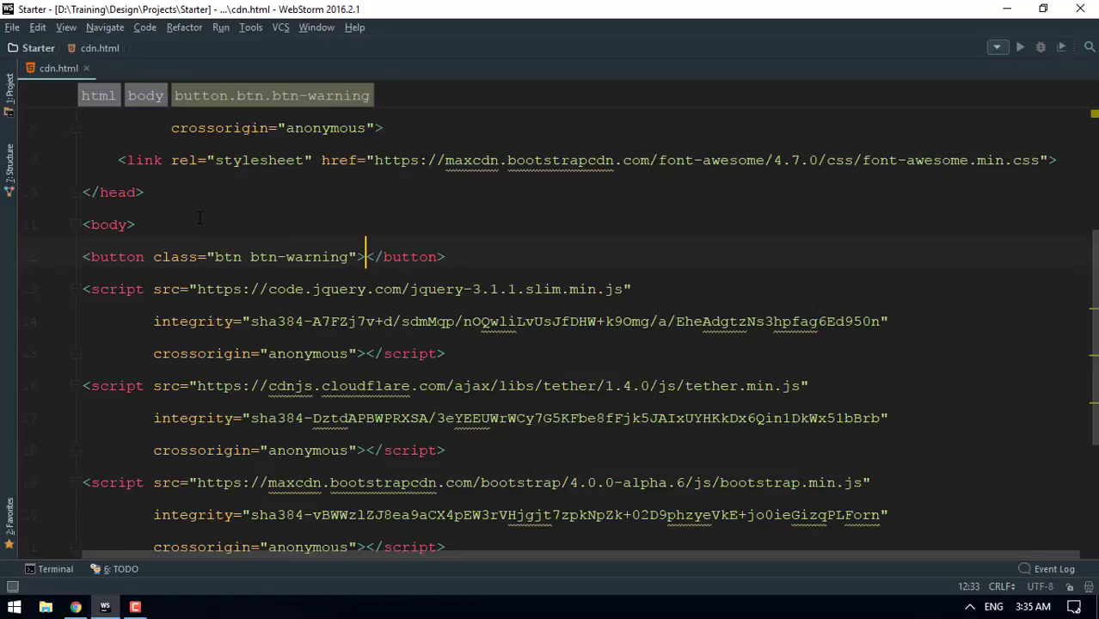
type("Hello CN")
type("N")
Close the stray New Tab and Getting Started tabs in Chrome.
left_click(76, 607)
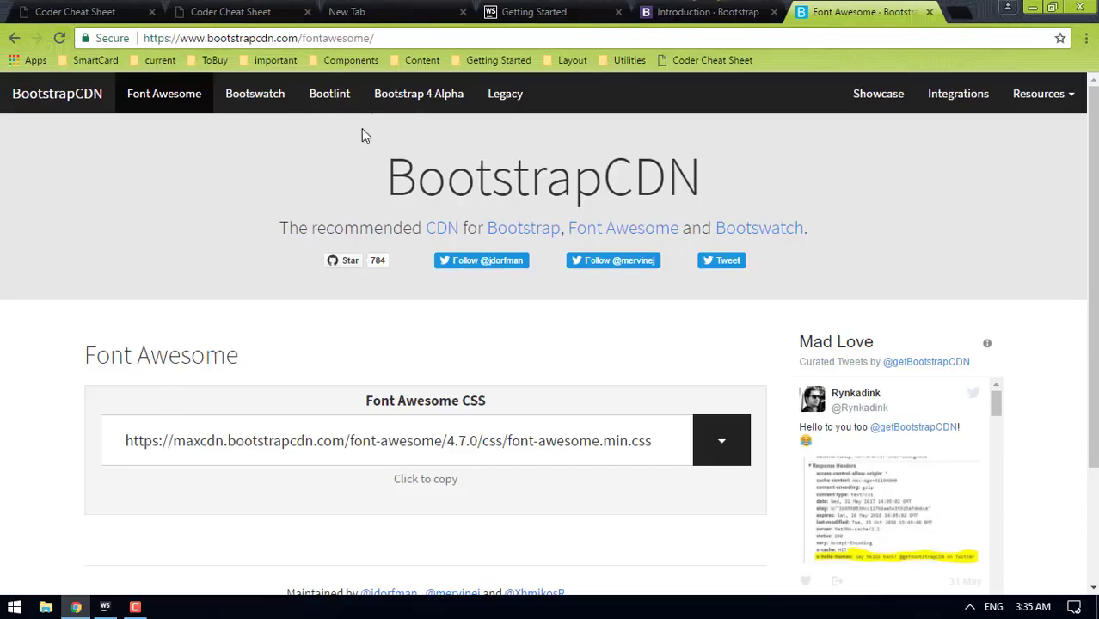
left_click(370, 8)
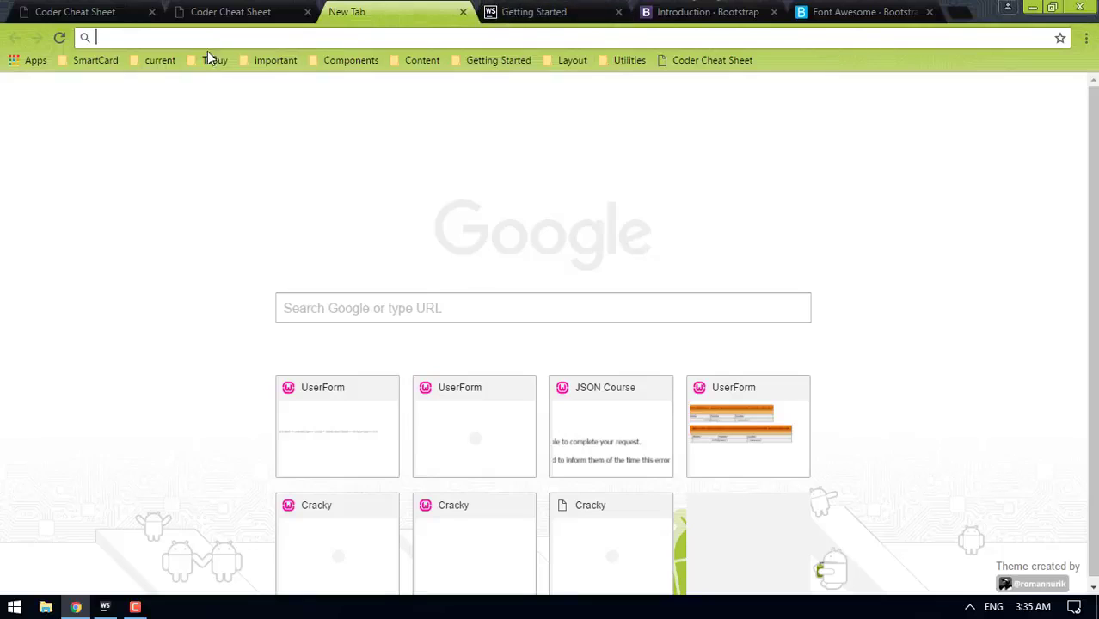
left_click(462, 15)
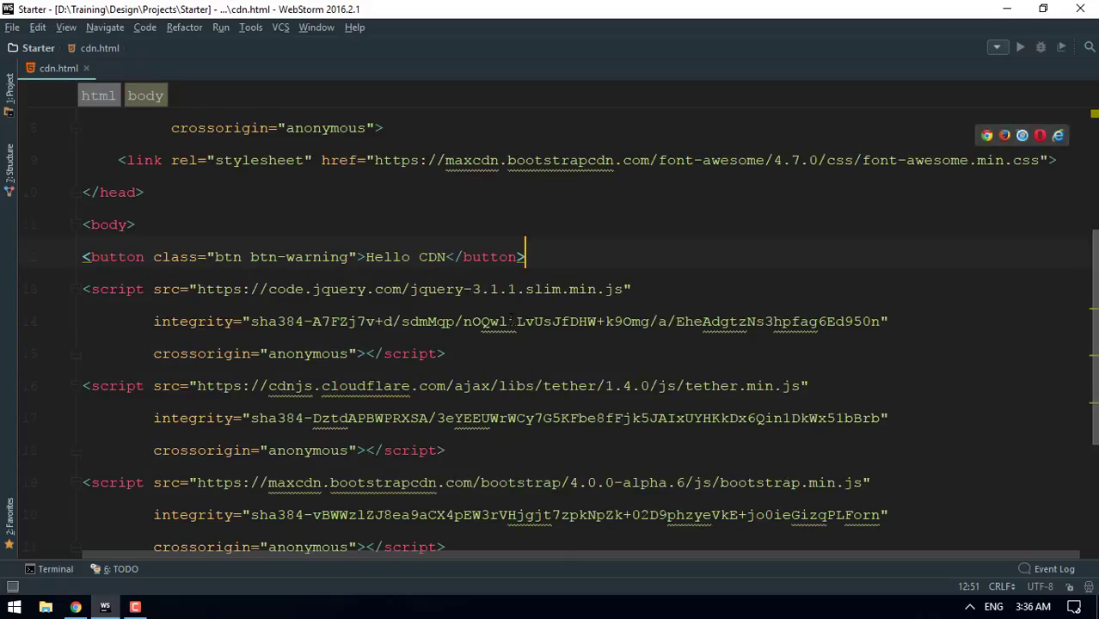
Add a 5x red Android icon (fa-android, text-danger) below the button and reload Chrome.
mouse_move(518, 320)
key("Return")
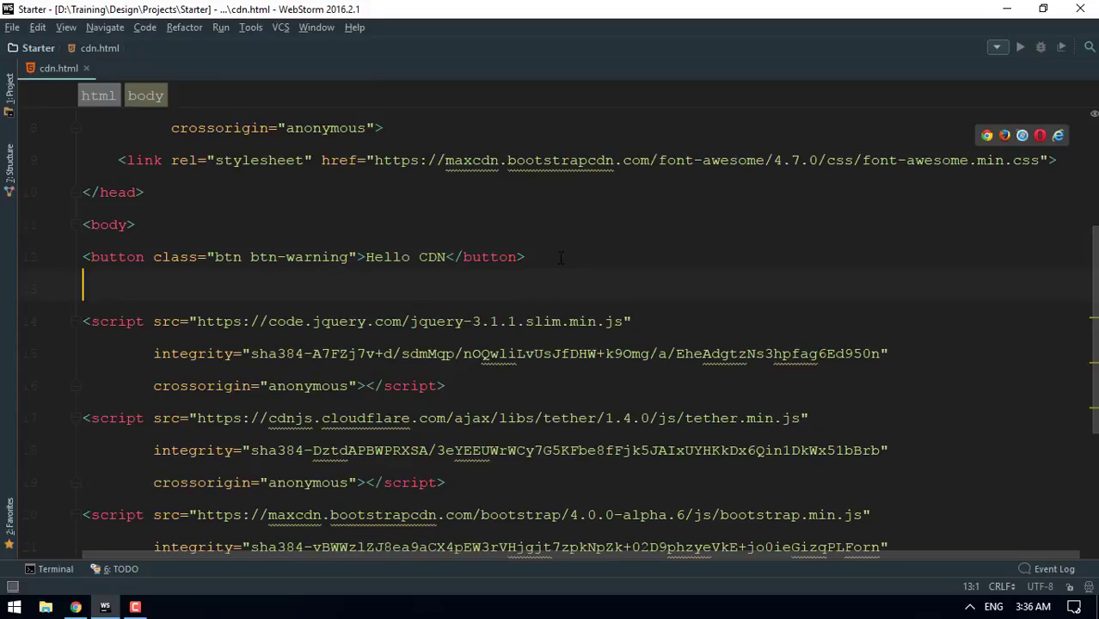
type("i.fa")
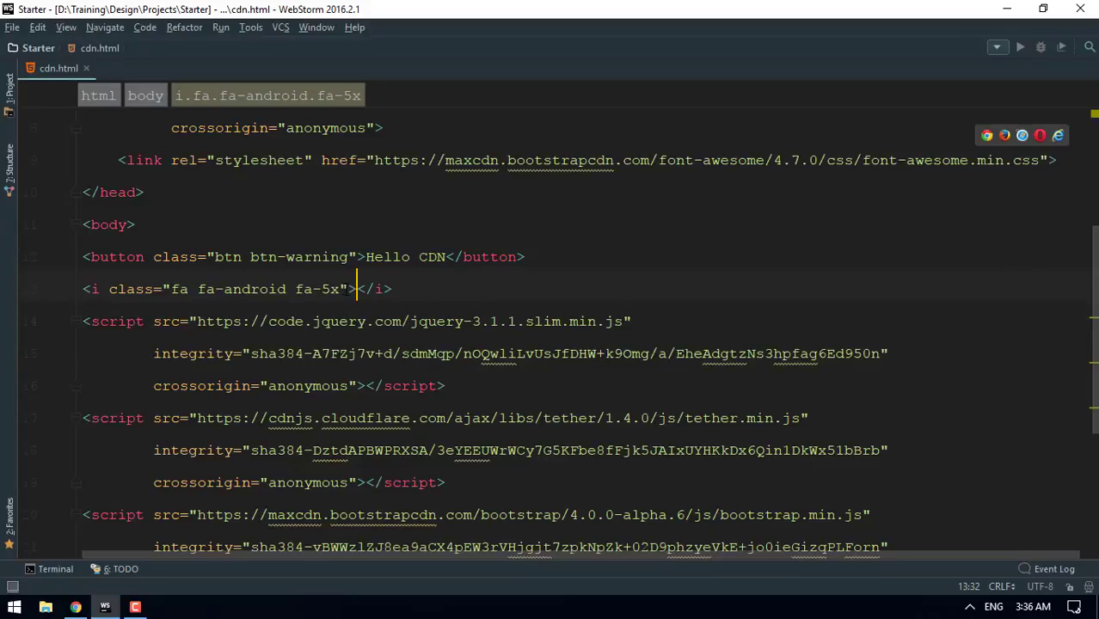
left_click(339, 289)
type("text")
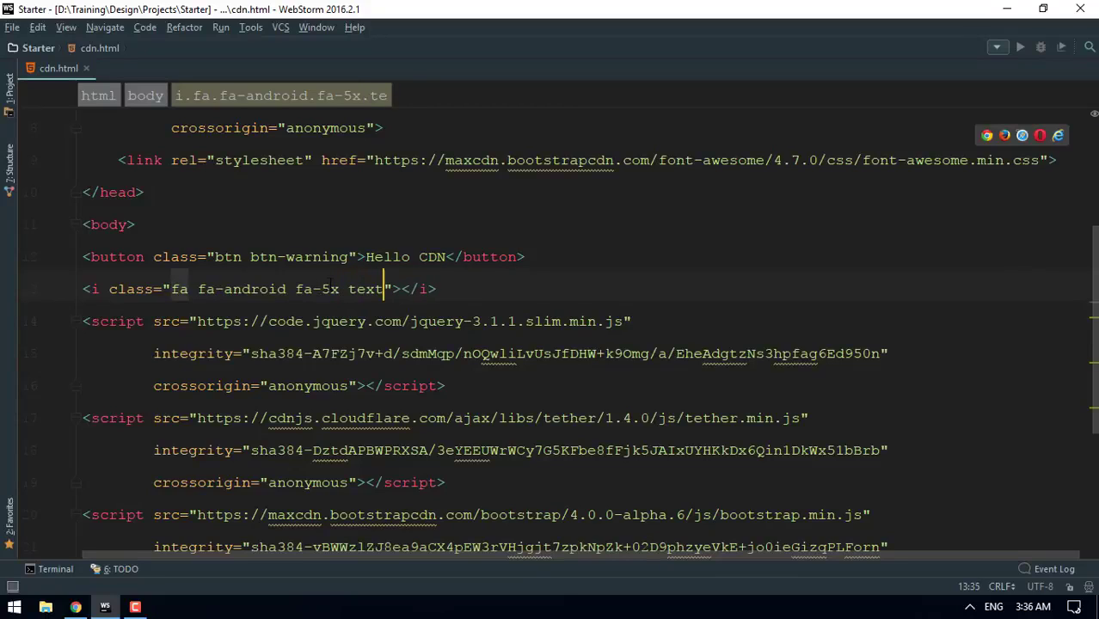
type("-wh")
key("BackSpace")
key("BackSpace")
type("danger")
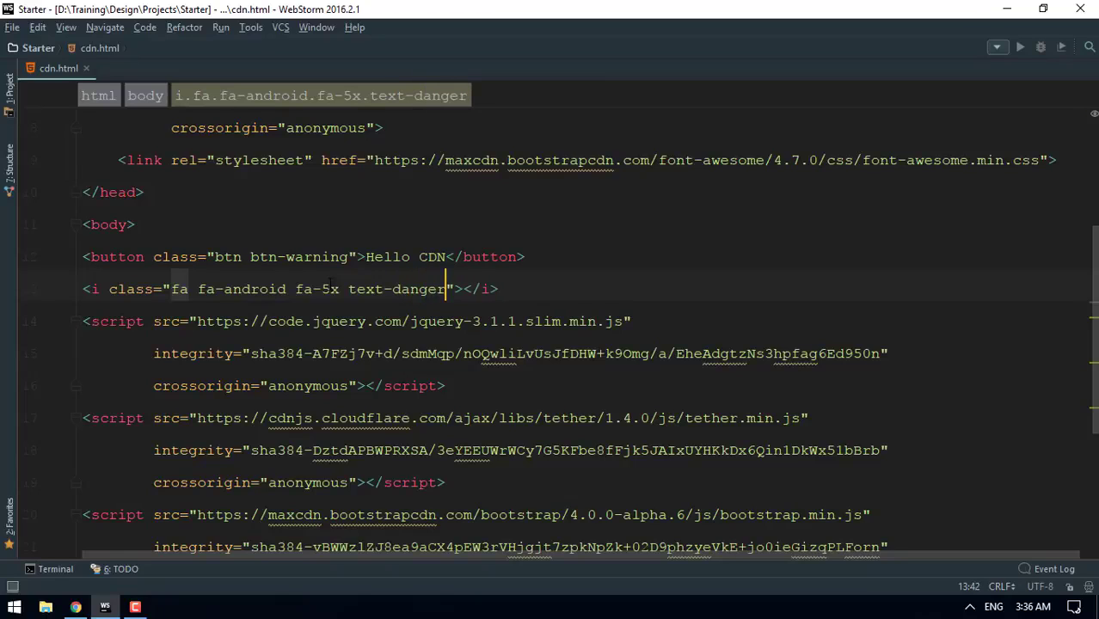
key("alt+Tab")
left_click(61, 38)
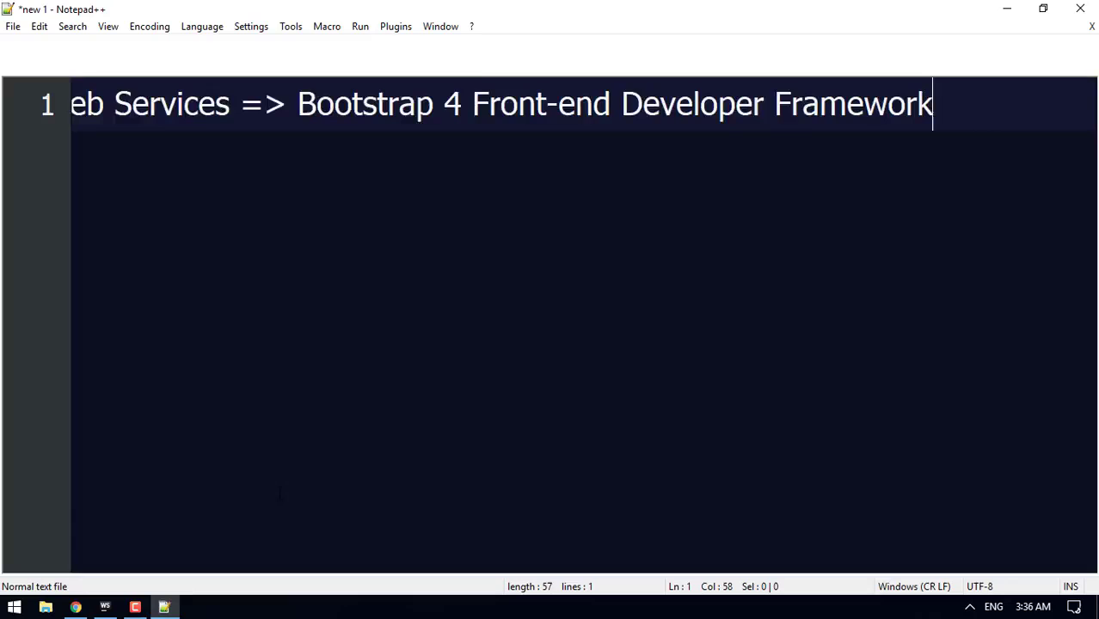
Replace the Notepad++ note with the lines 'container-fluid' and 'container', then minimize it.
key("ctrl+a")
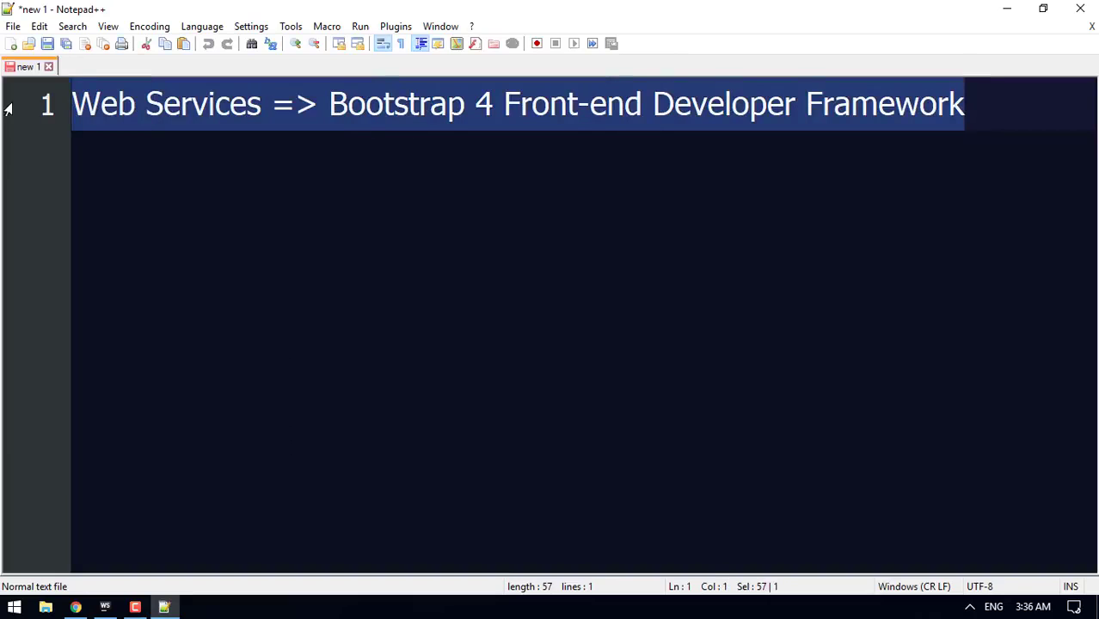
key("BackSpace")
type("container-fluid")
key("Return")
type("container")
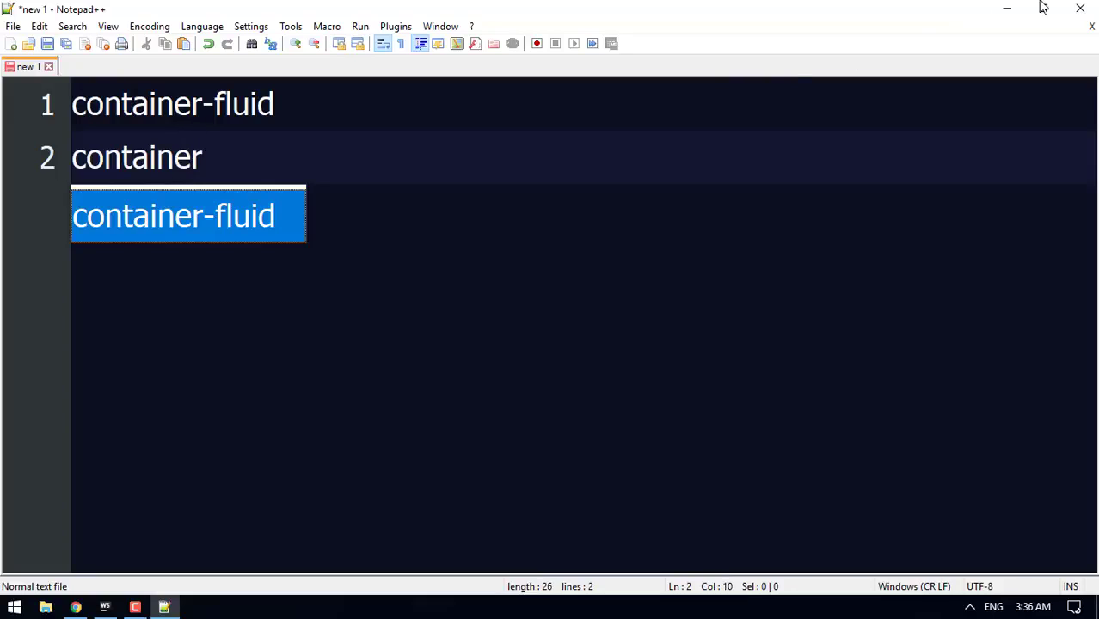
left_click(1005, 8)
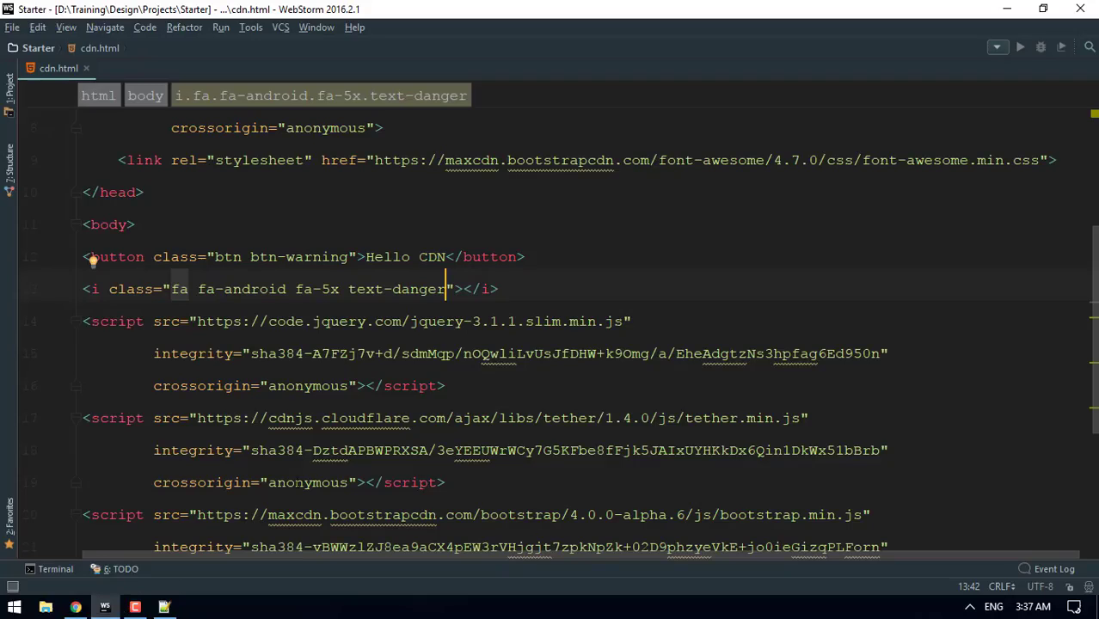
scroll(542, 204, "down", 2)
scroll(542, 204, "up", 1)
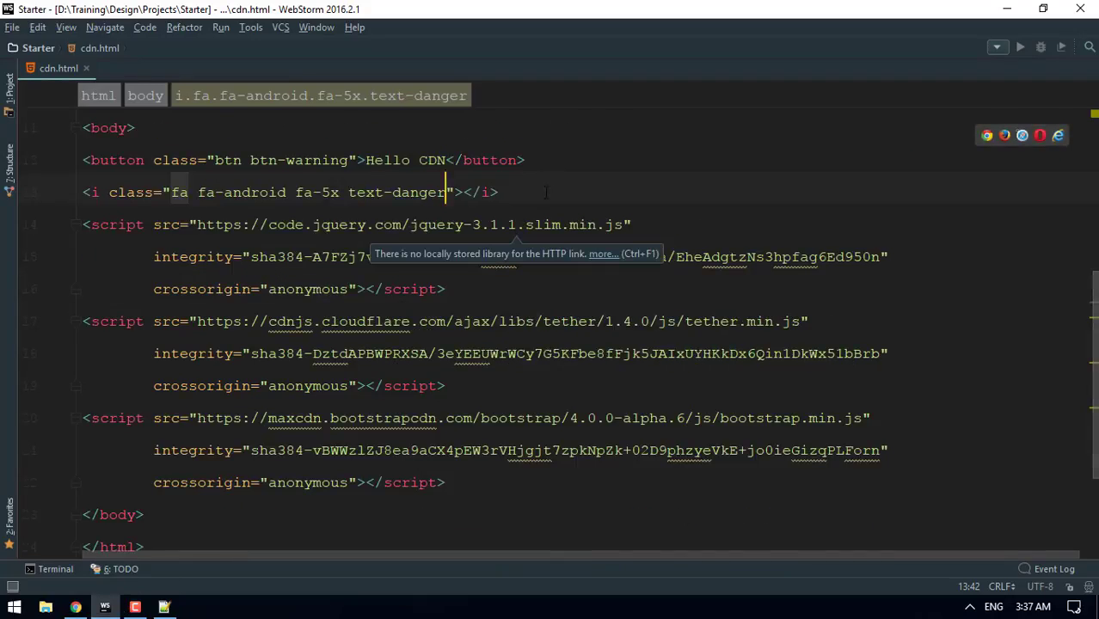
Open blank lines after the body tag and expand a div with a class attribute.
left_click(542, 204)
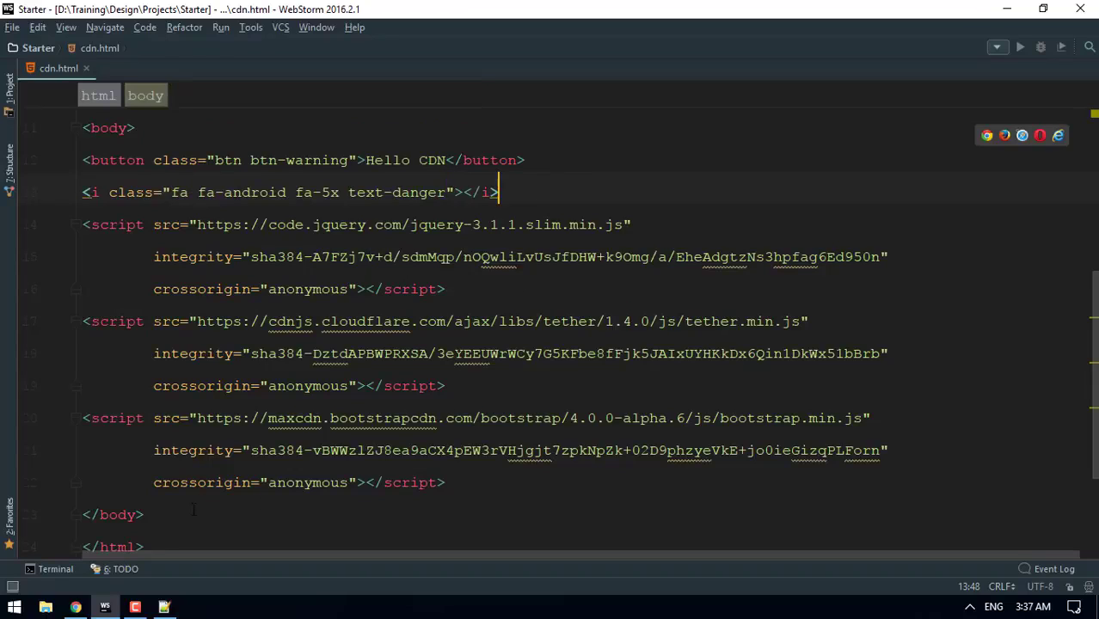
left_click_drag(481, 484, 77, 224)
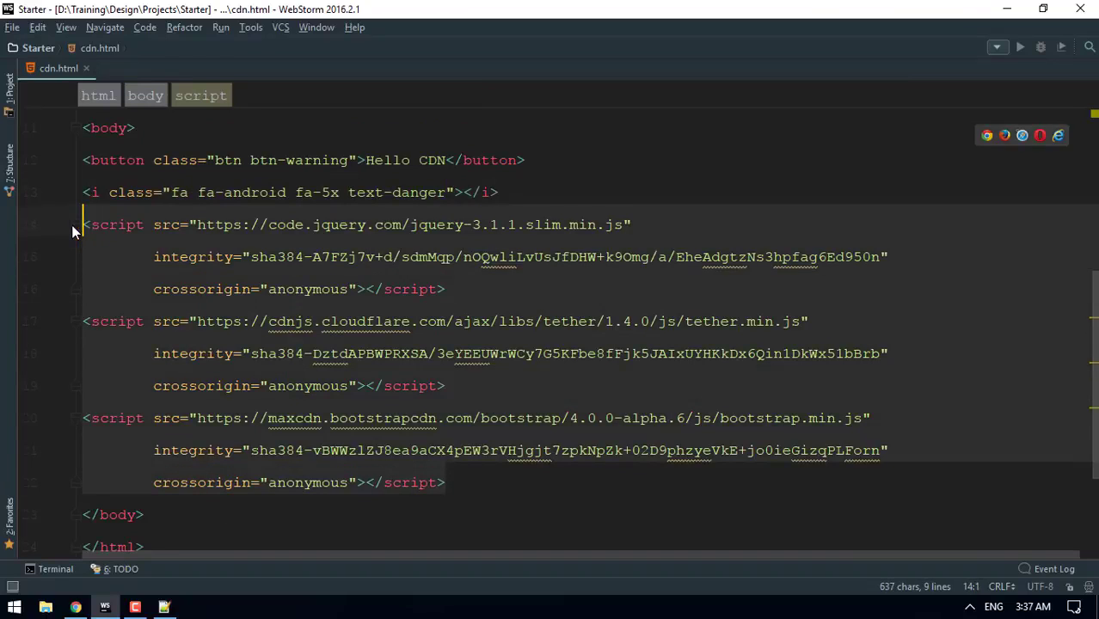
scroll(521, 398, "up", 1)
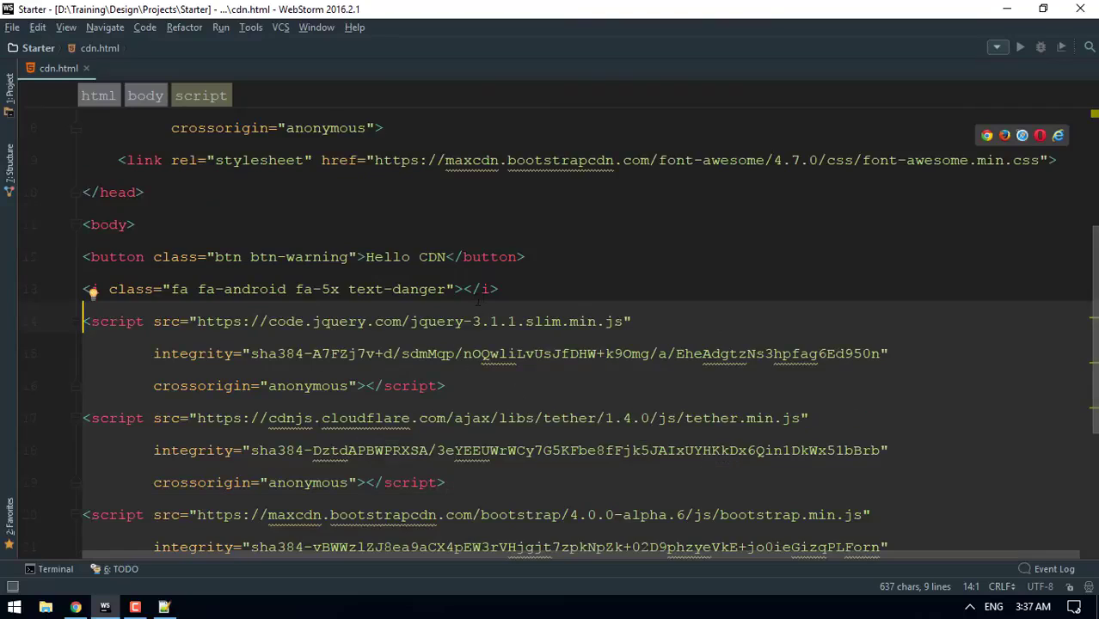
left_click(514, 293)
key("Return")
key("Return")
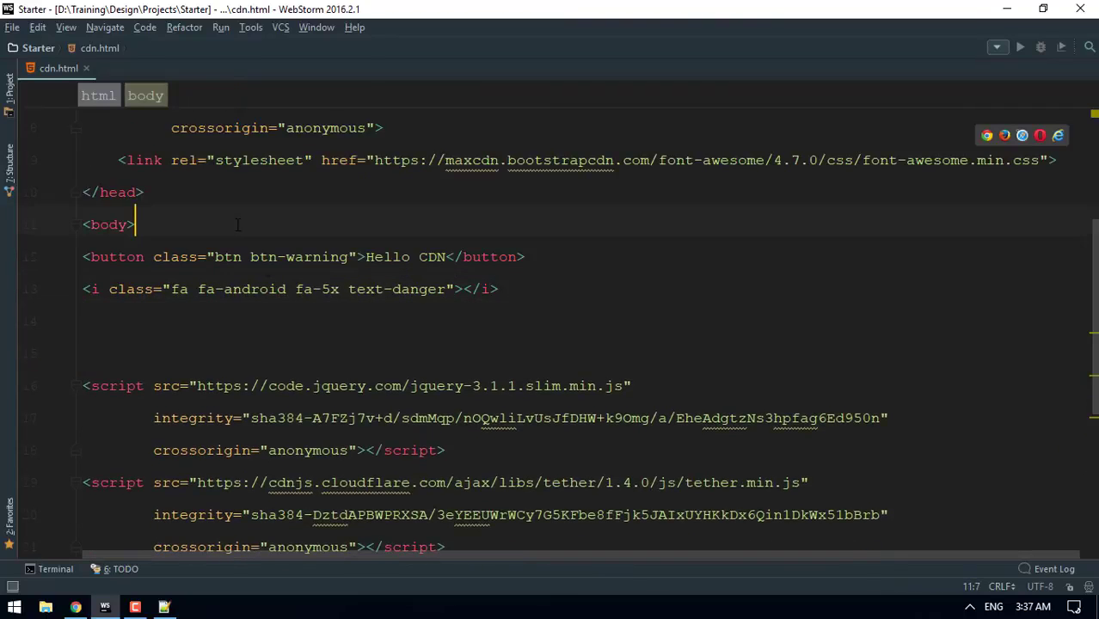
key("Return")
key("Return")
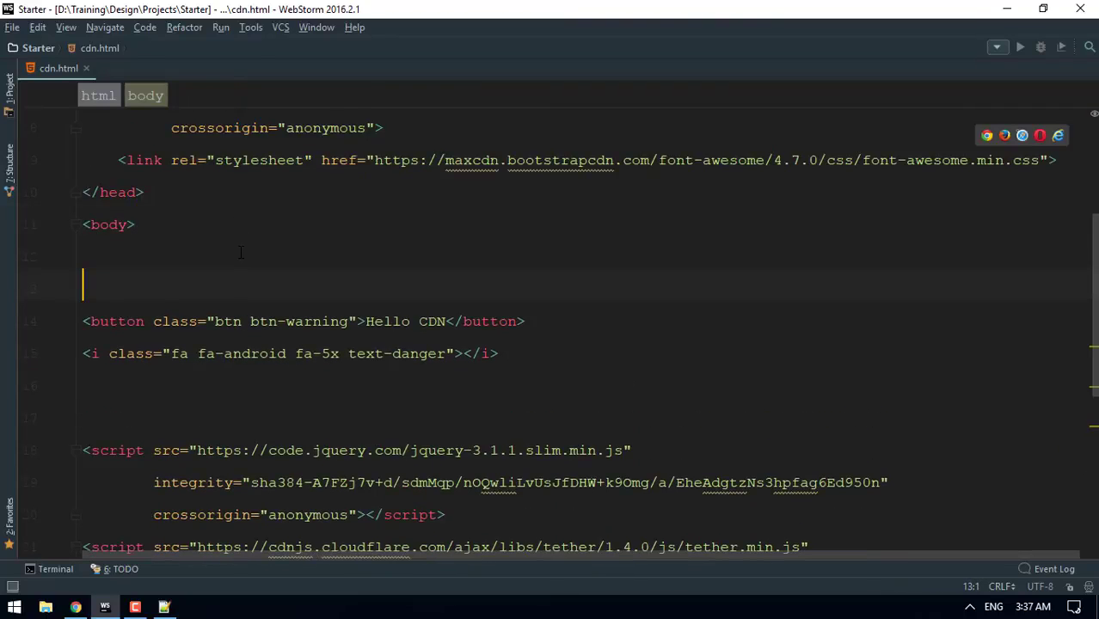
type("contain")
key("BackSpace")
key("BackSpace")
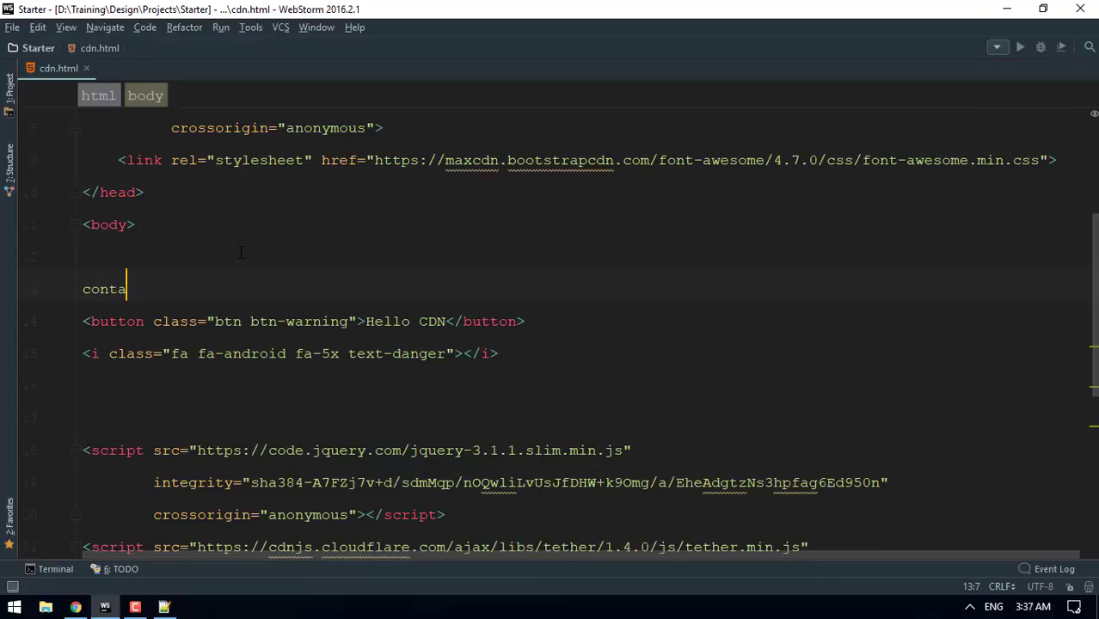
key("BackSpace")
key("BackSpace")
key("BackSpace")
key("BackSpace")
key("BackSpace")
type("div")
key("Tab")
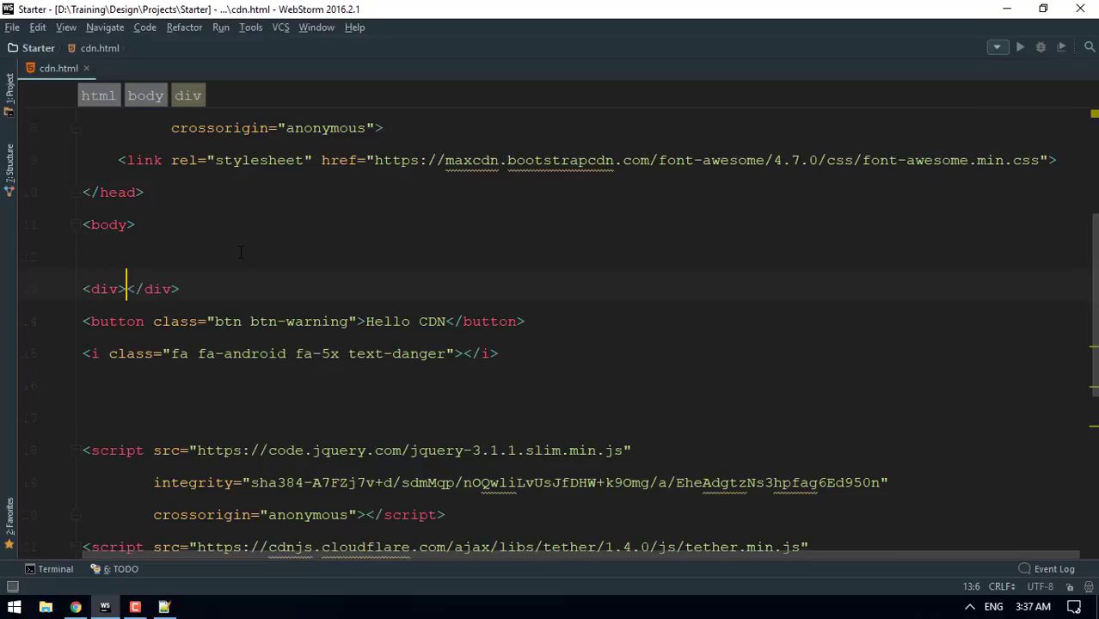
key("Left")
type("clas")
key("Return")
type("container")
Rewrite the div as a .container div, trying info and warning before settling on bg-danger.
left_click_drag(348, 290, 50, 301)
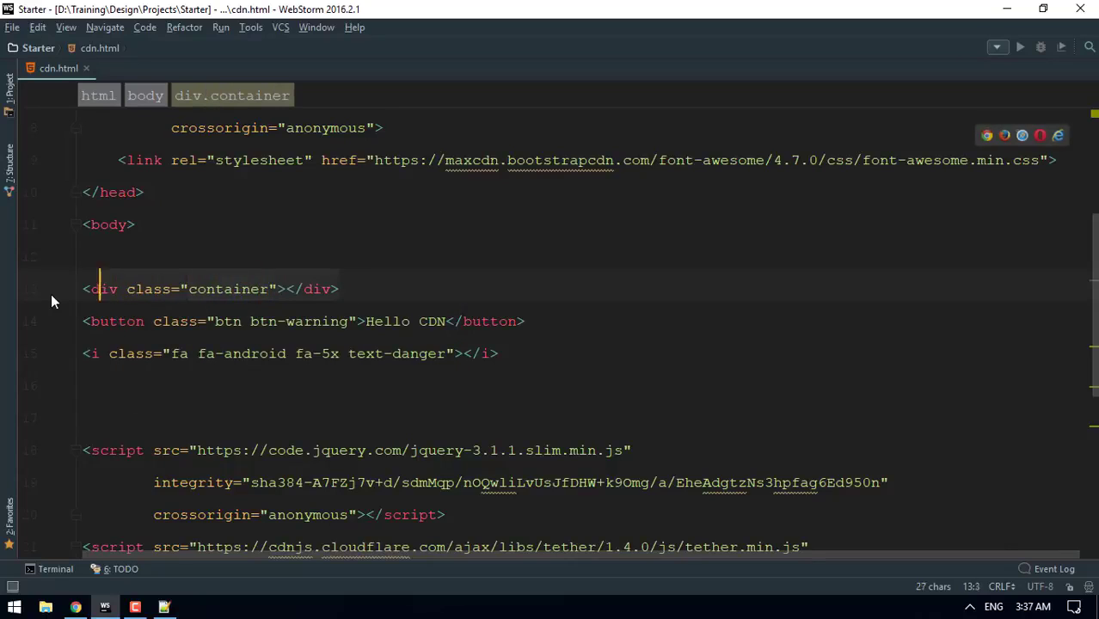
key("BackSpace")
type(".")
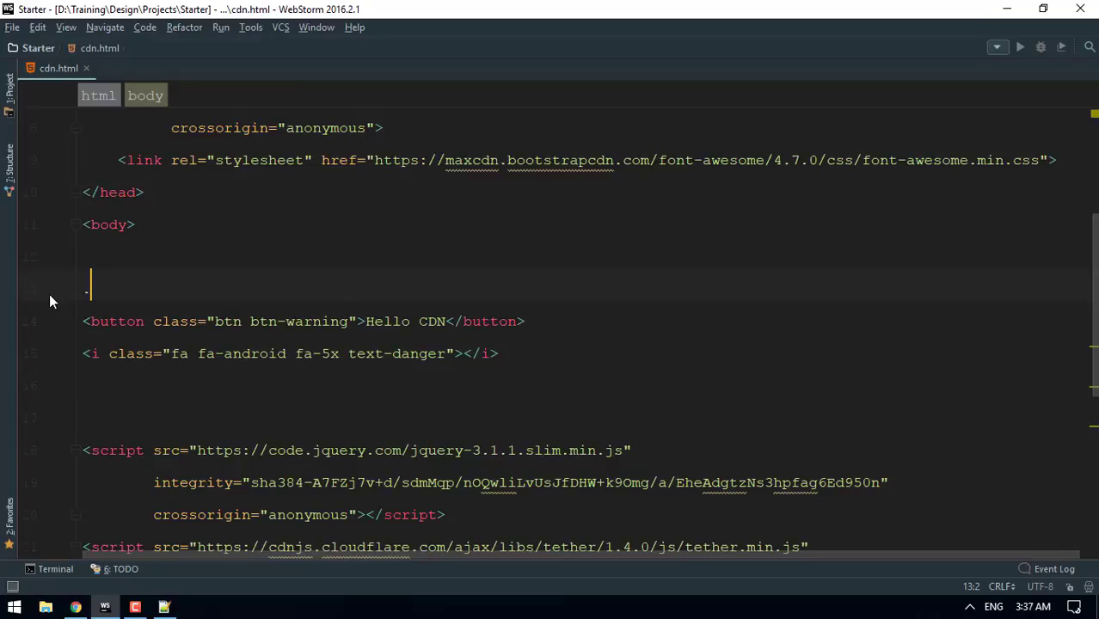
type("container")
key("Tab")
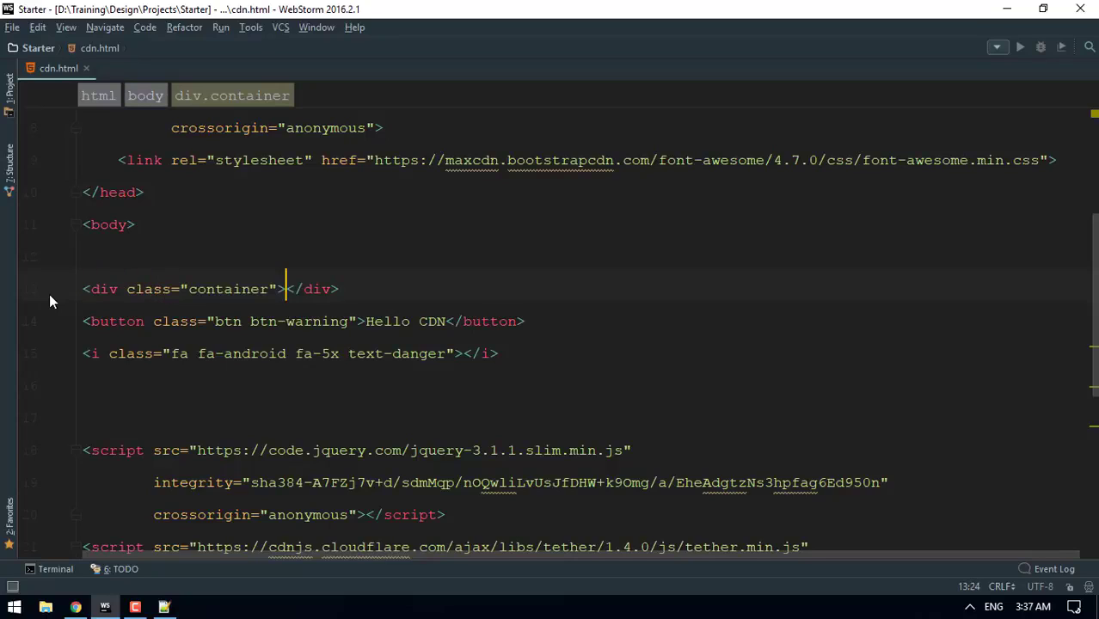
key("Return")
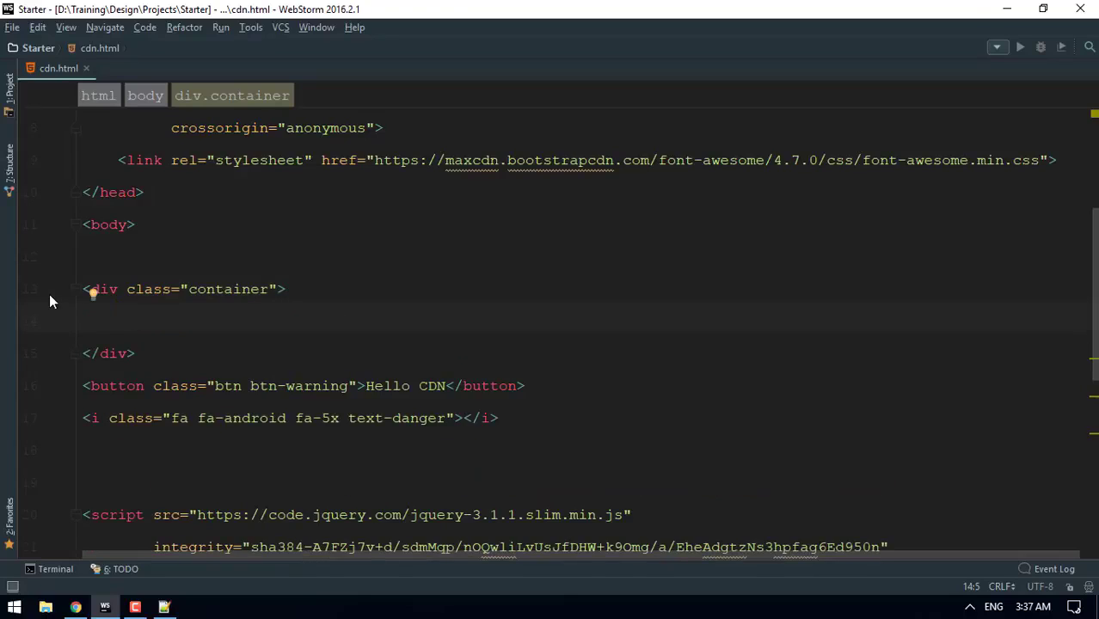
left_click(269, 289)
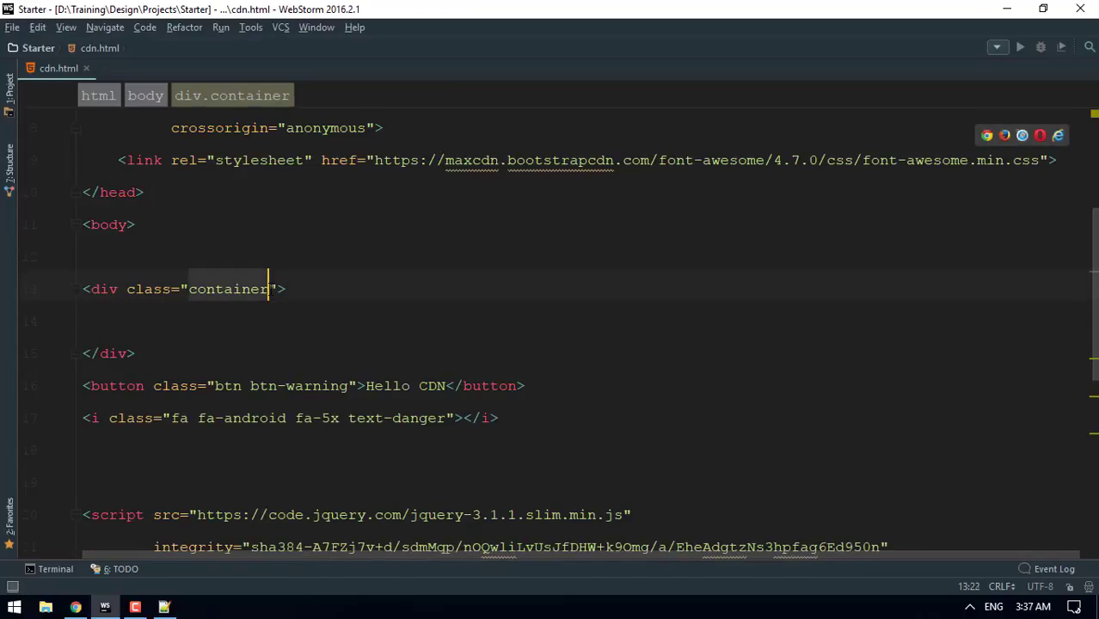
type("bg-")
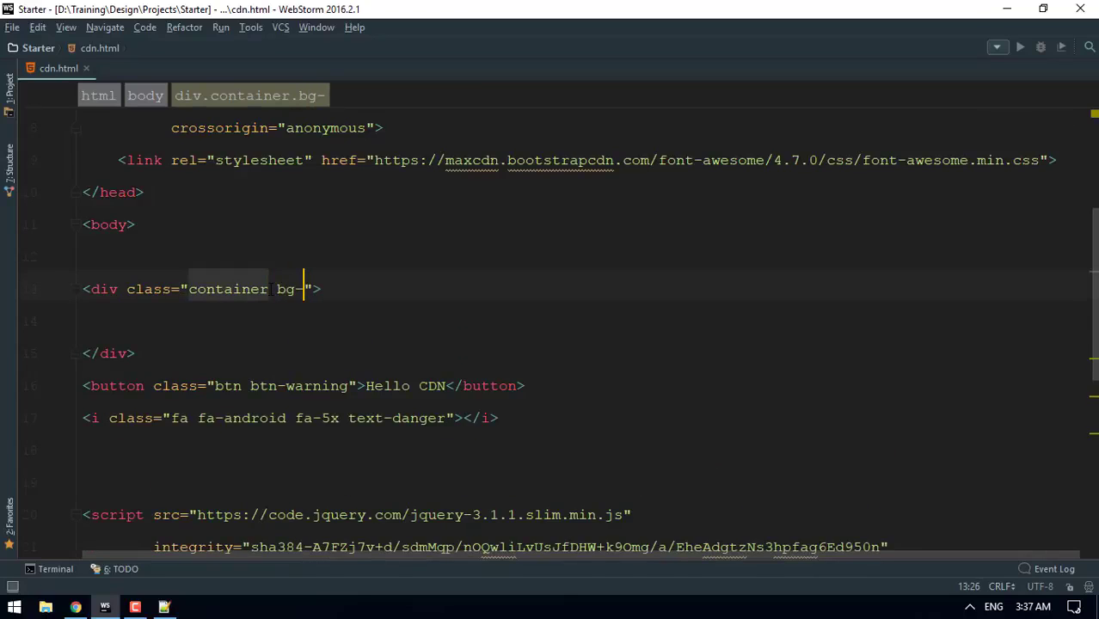
key("BackSpace")
key("BackSpace")
key("BackSpace")
type("bg")
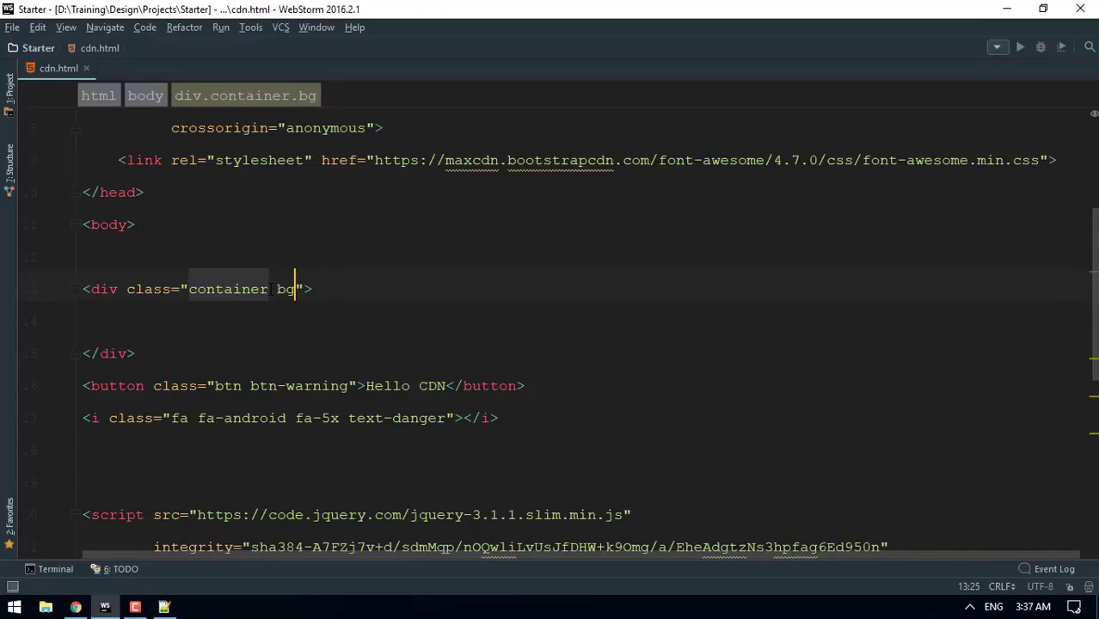
type("-")
type("info")
key("BackSpace")
key("BackSpace")
key("BackSpace")
key("BackSpace")
type("warning")
key("BackSpace")
key("BackSpace")
key("BackSpace")
key("BackSpace")
key("BackSpace")
key("BackSpace")
key("BackSpace")
type("daner")
key("BackSpace")
key("BackSpace")
type("ger")
key("BackSpace")
key("BackSpace")
key("BackSpace")
key("BackSpace")
key("BackSpace")
key("BackSpace")
type("success")
key("BackSpace")
key("BackSpace")
key("BackSpace")
key("BackSpace")
key("BackSpace")
key("BackSpace")
key("BackSpace")
type("primary")
key("BackSpace")
key("BackSpace")
key("BackSpace")
key("BackSpace")
key("BackSpace")
key("BackSpace")
key("BackSpace")
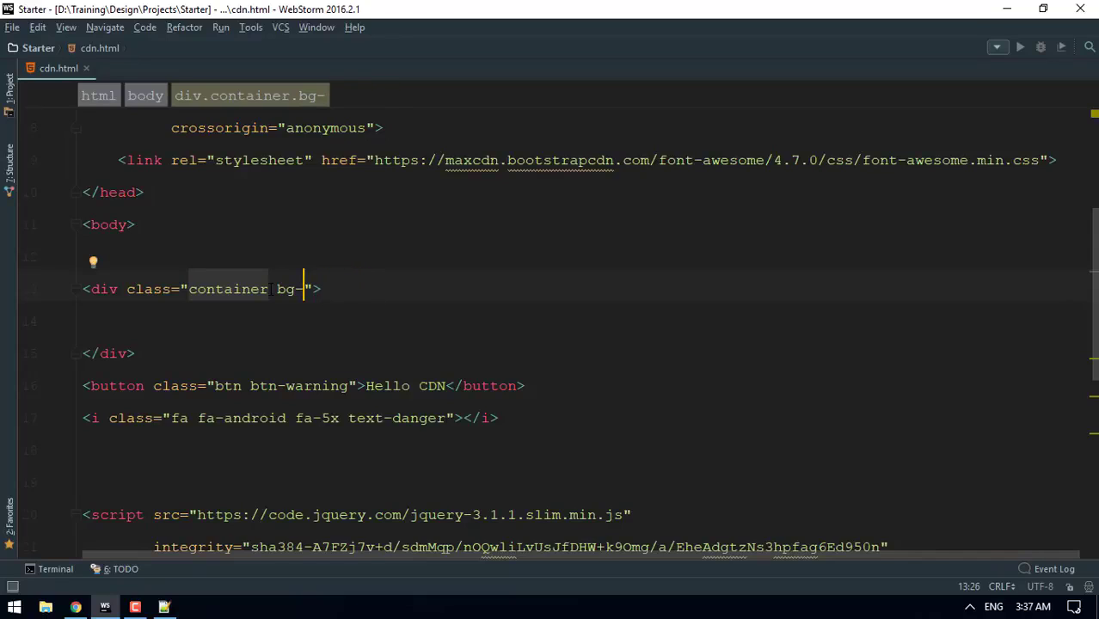
type("danger")
Move the Hello CDN button and Android icon lines inside the container div.
left_click(132, 318)
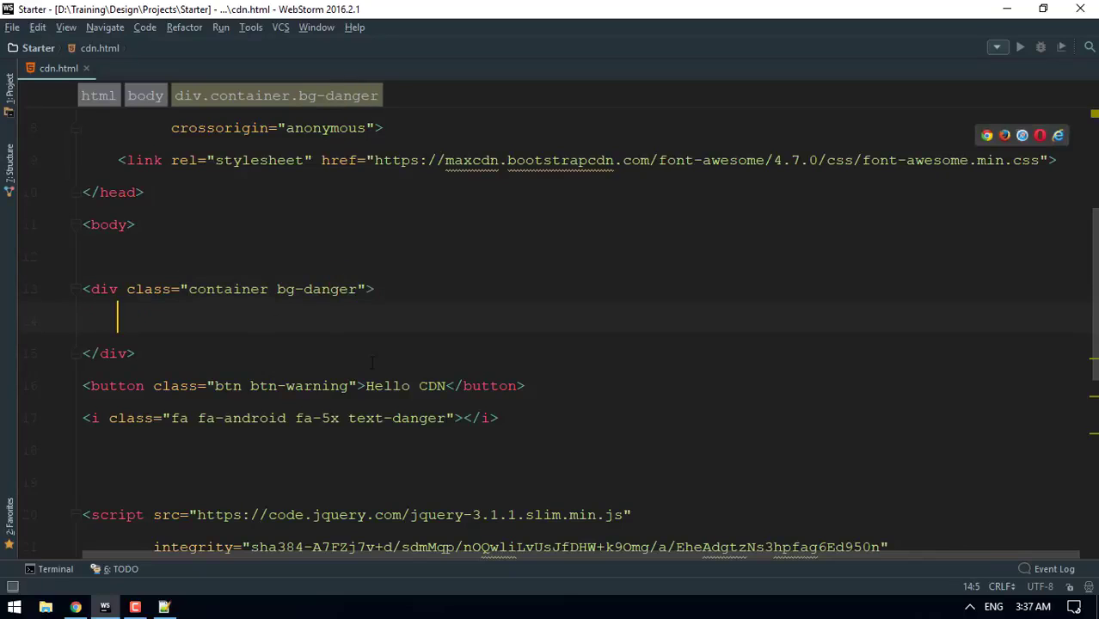
left_click_drag(514, 417, 82, 386)
key("ctrl+x")
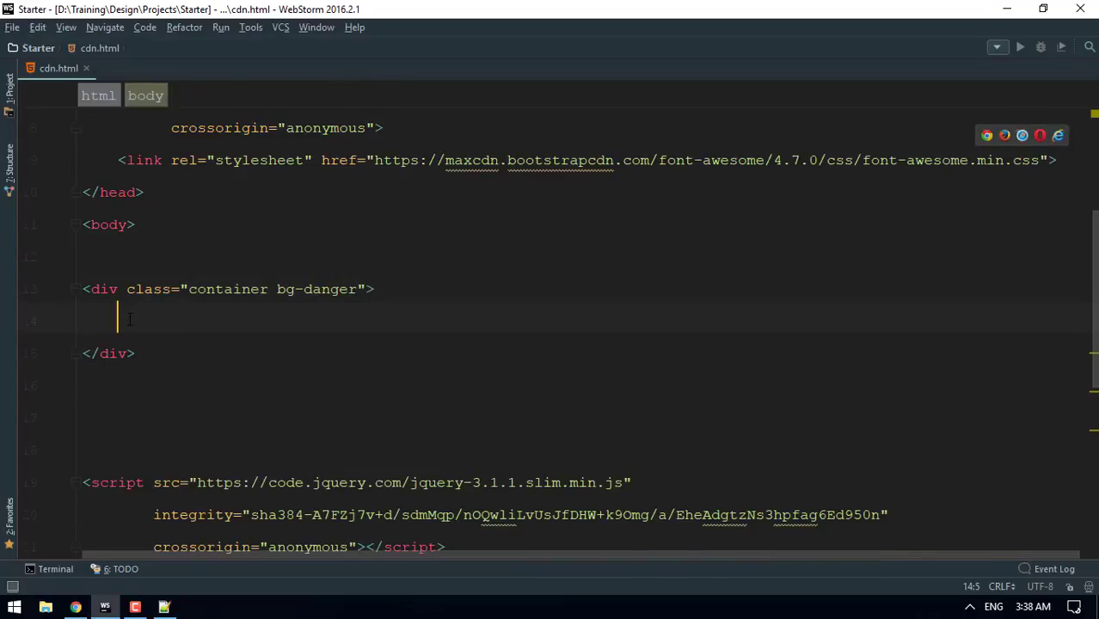
left_click(318, 323)
key("ctrl+v")
left_click(358, 289)
left_click(469, 354)
left_click_drag(357, 289, 295, 289)
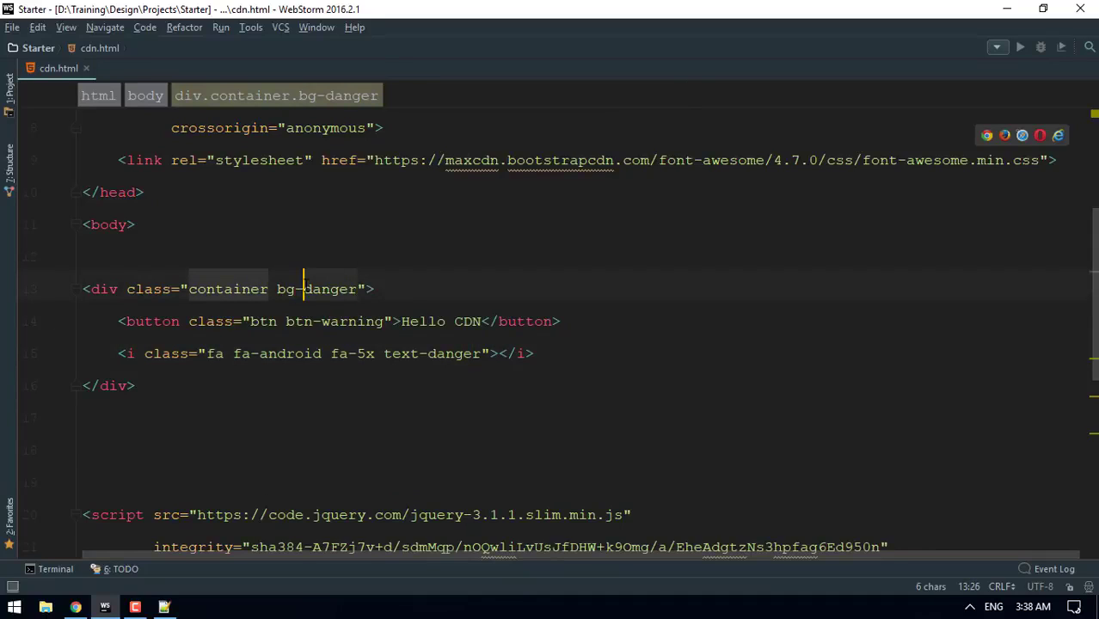
type("-info")
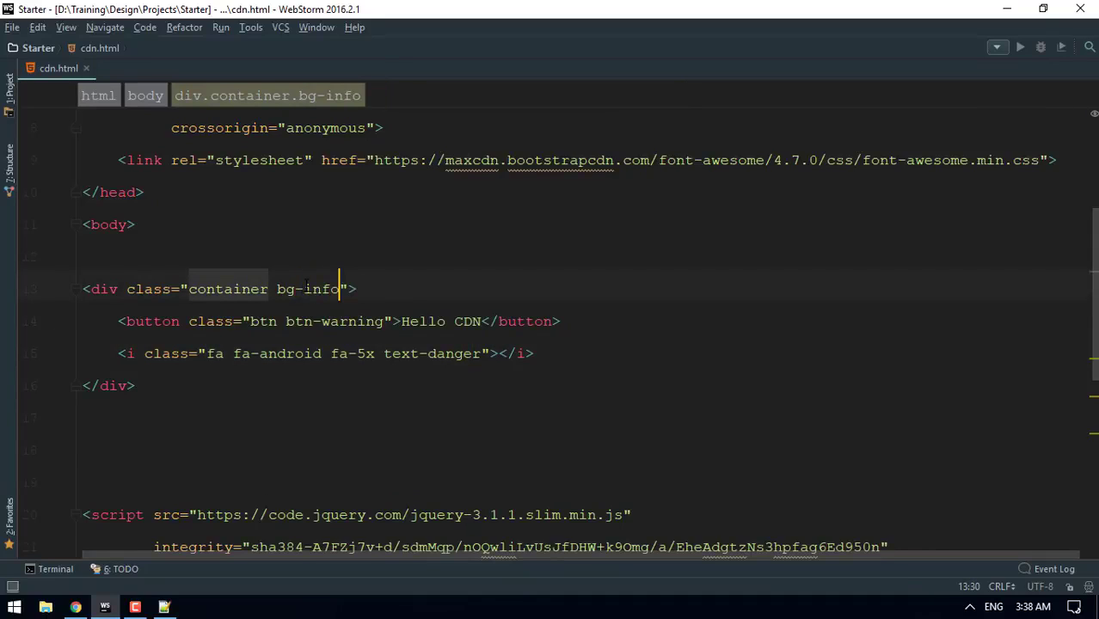
Reload cdn.html in Chrome, view the light blue bg-info banner, and try the Hello CDN button.
key("alt+Tab")
left_click(64, 36)
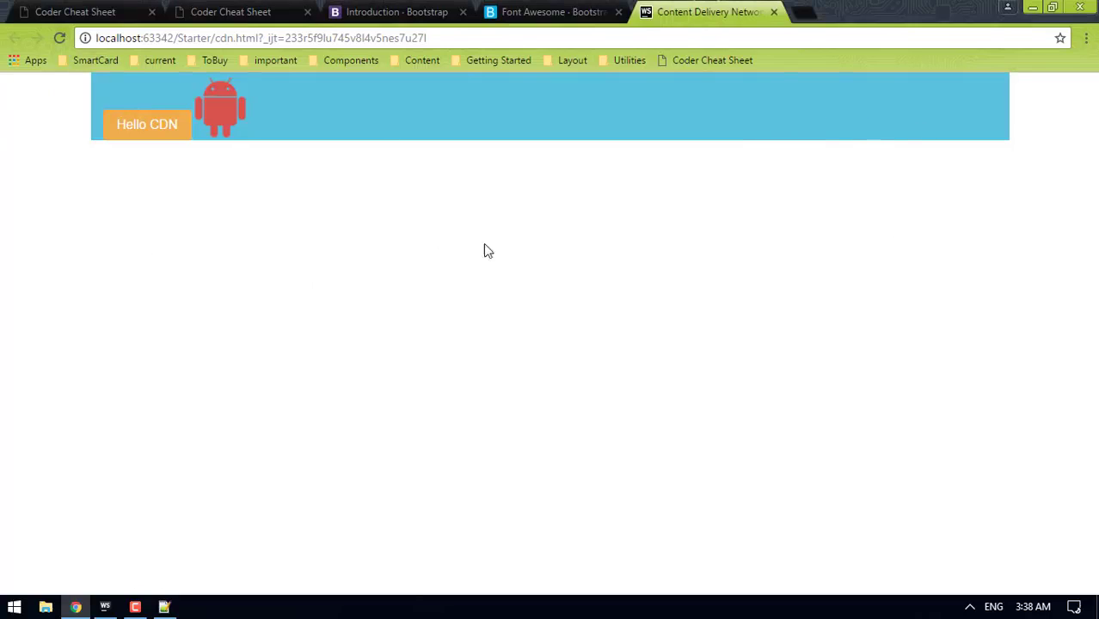
left_click(151, 125)
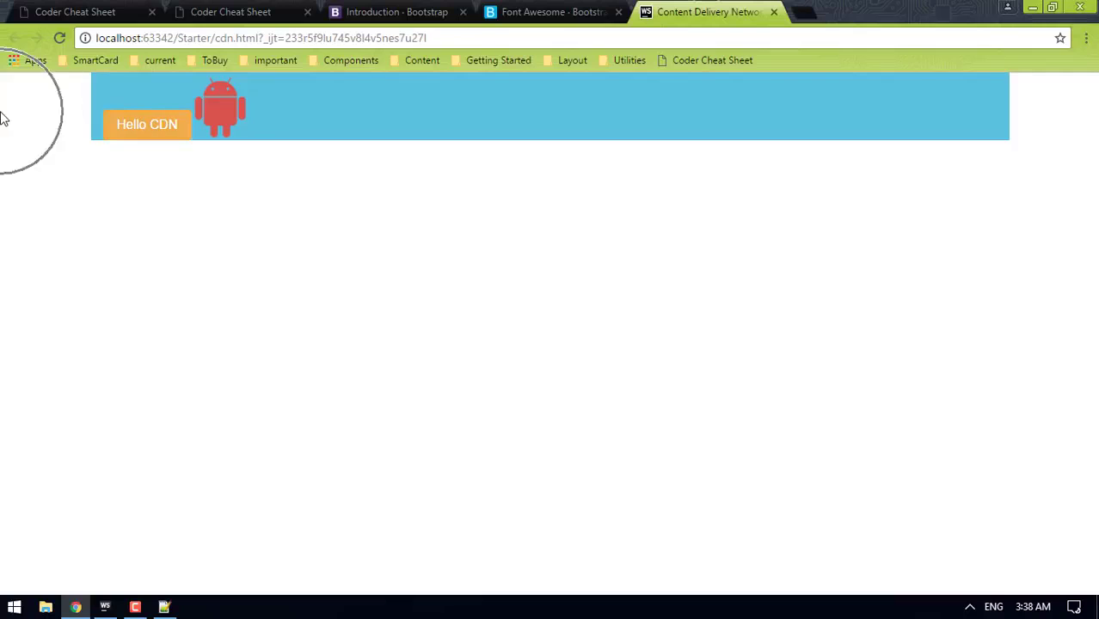
left_click(188, 138)
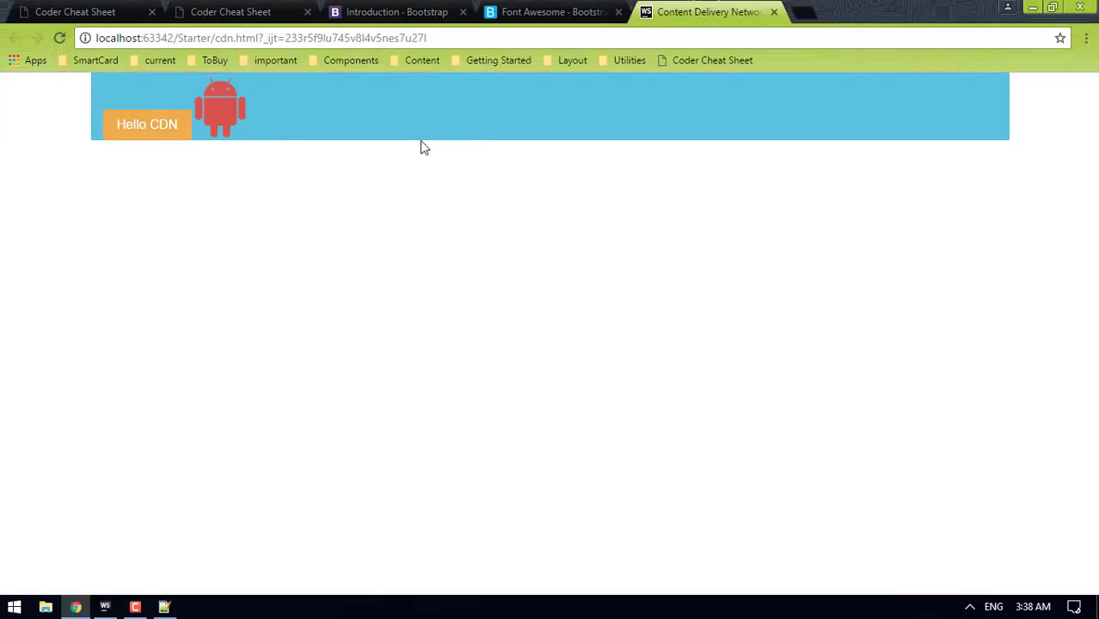
left_click(369, 123)
key("alt+Tab")
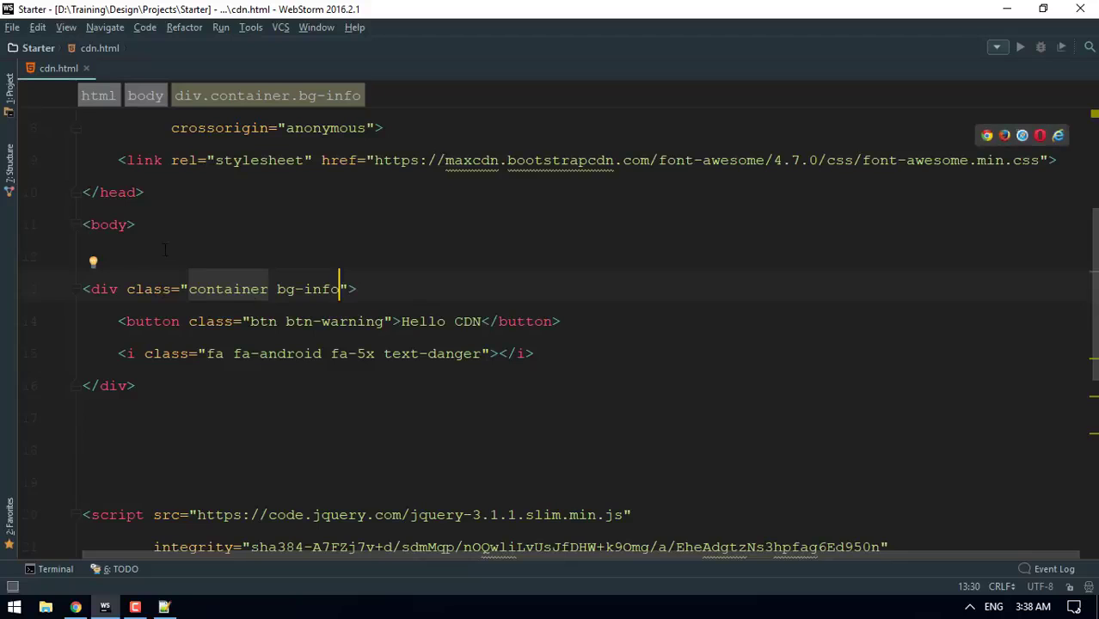
Back in cdn.html, open a new line below the first container div.
left_click(164, 608)
key("shift+Home")
left_click(322, 103)
key("shift+Home")
key("alt+Tab")
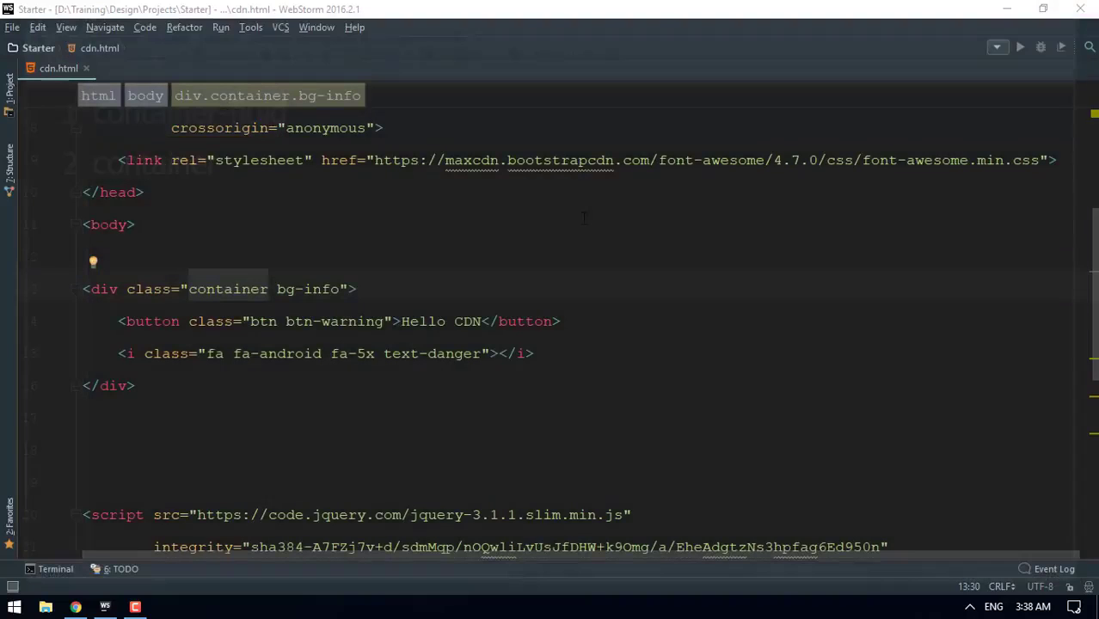
left_click(289, 384)
key("Return")
type(".container-fuid")
Create a container-fluid div holding a copied Hello CDN button with an fa-apple icon.
key("BackSpace")
key("BackSpace")
key("BackSpace")
type("li")
key("BackSpace")
type("uid")
key("Tab")
key("Return")
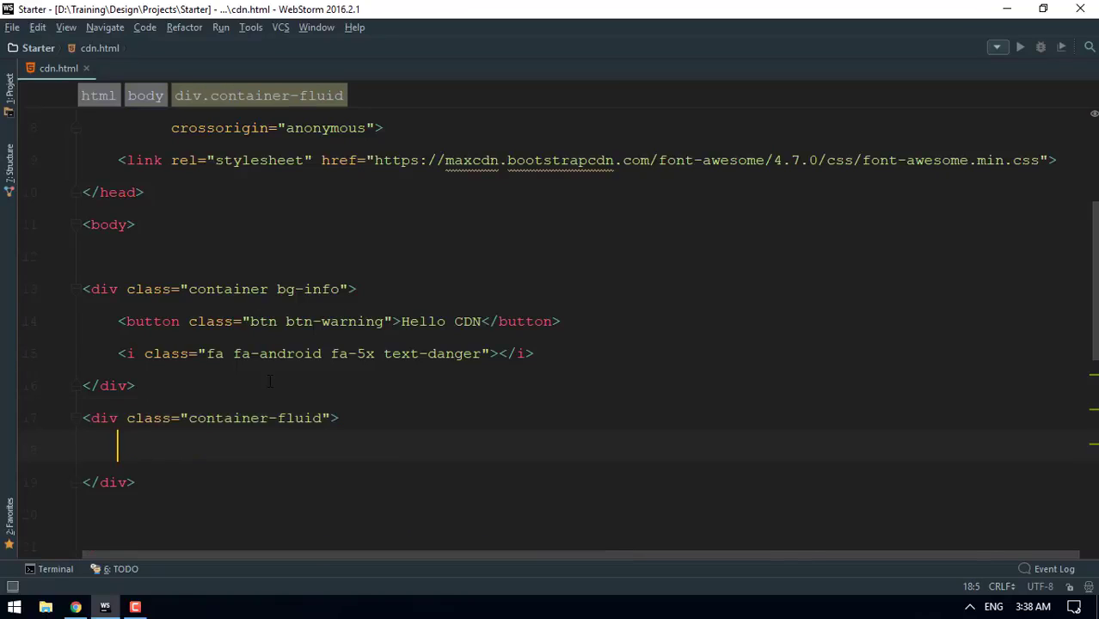
left_click_drag(554, 361, 116, 319)
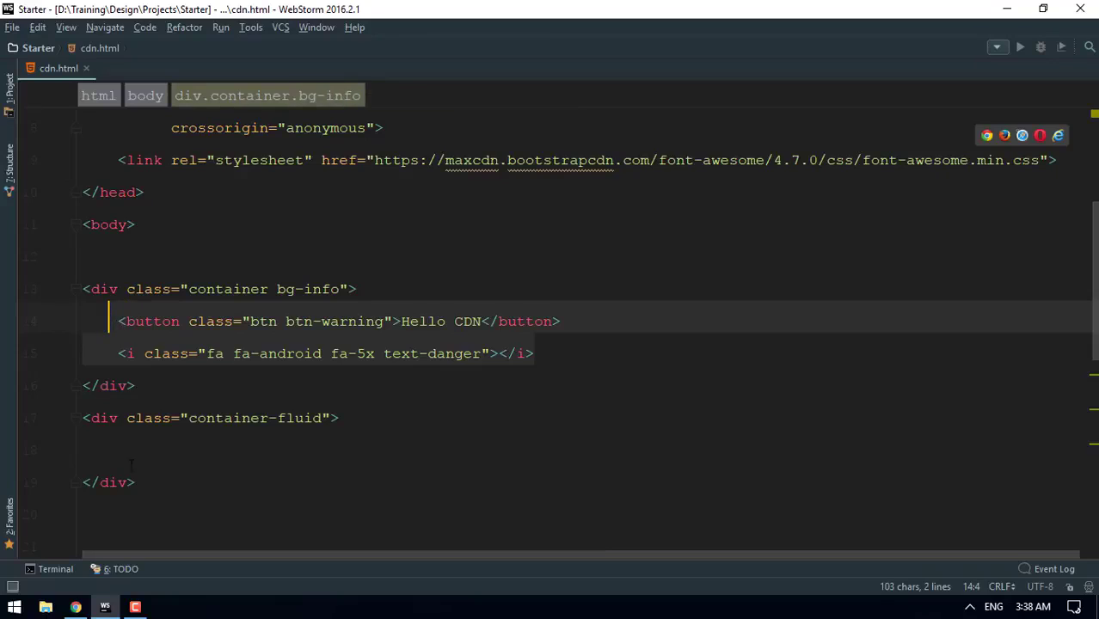
left_click(160, 458)
key("ctrl+v")
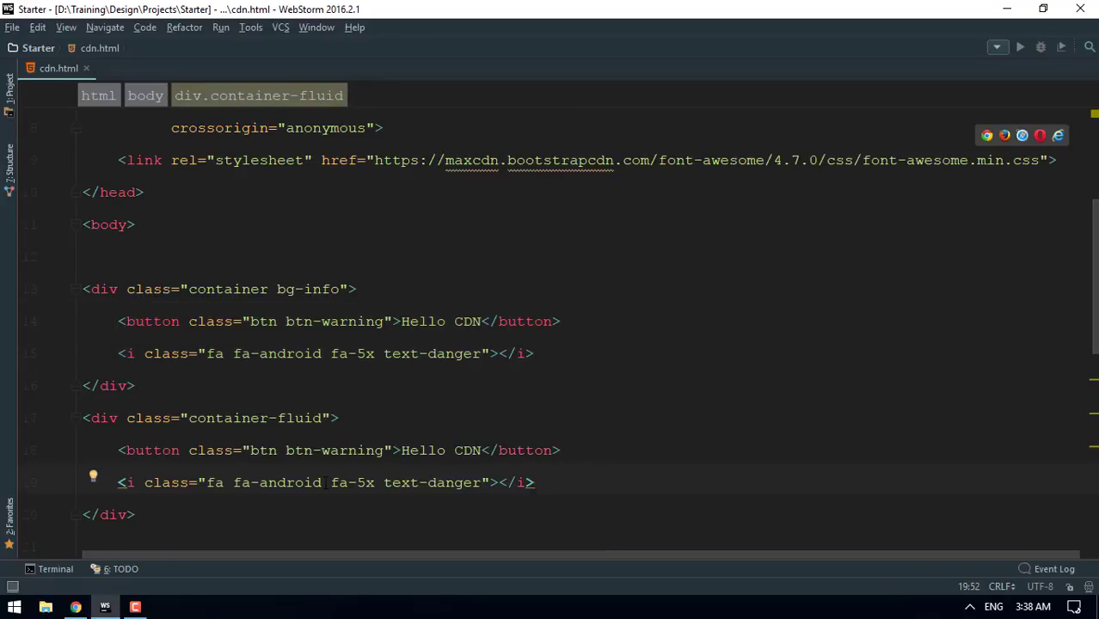
left_click_drag(321, 482, 268, 483)
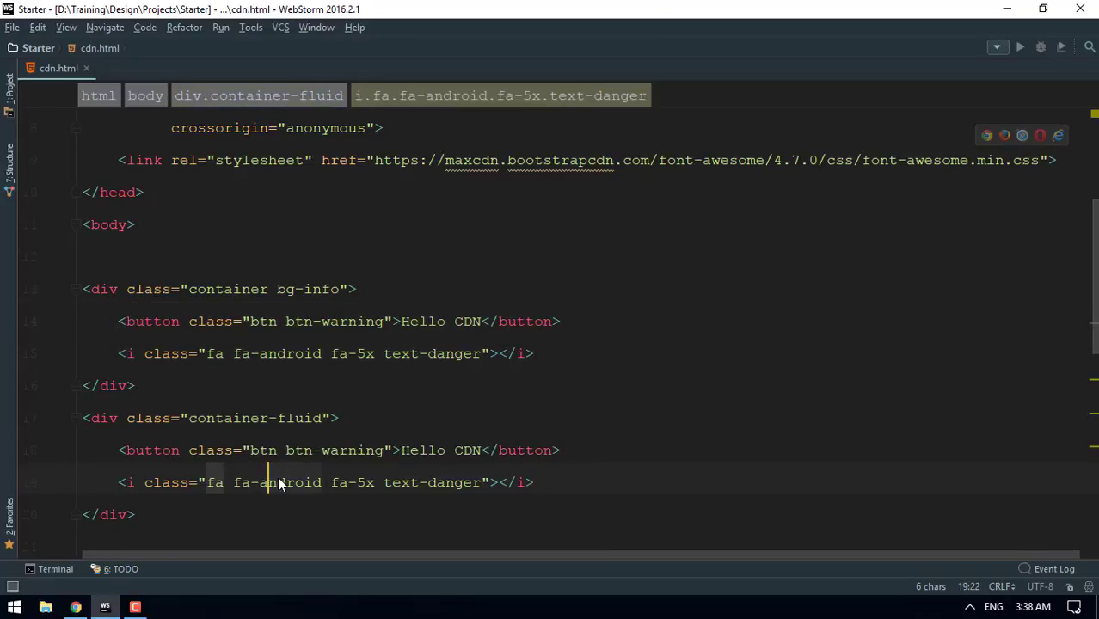
key("BackSpace")
type("pple")
key("alt+Tab")
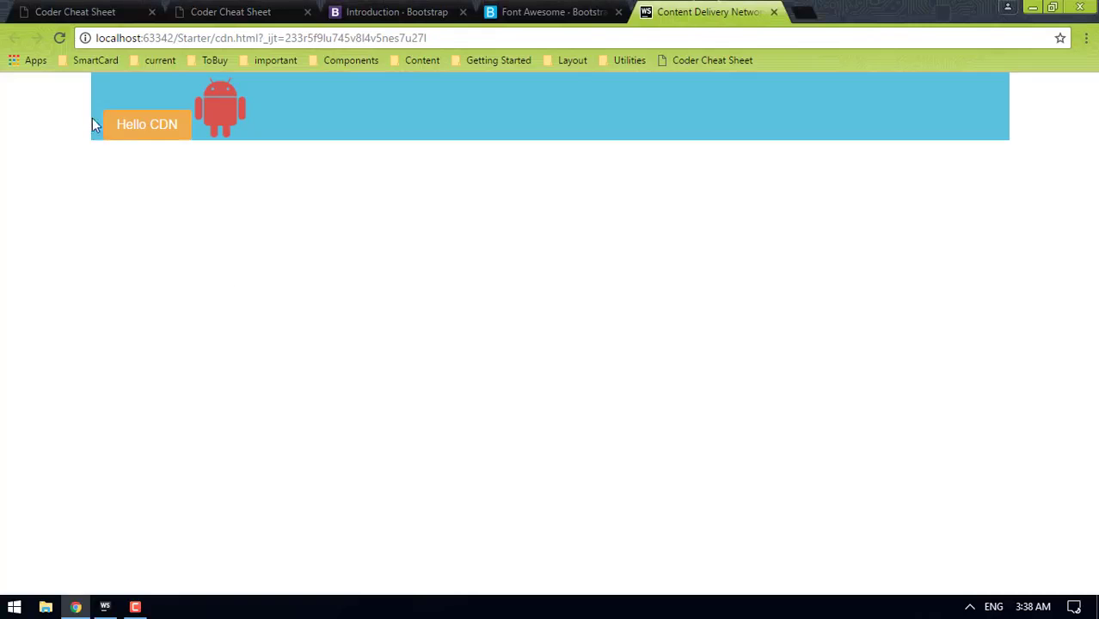
Reload to show the apple row, add bg-success, and reload to turn it green.
left_click(60, 37)
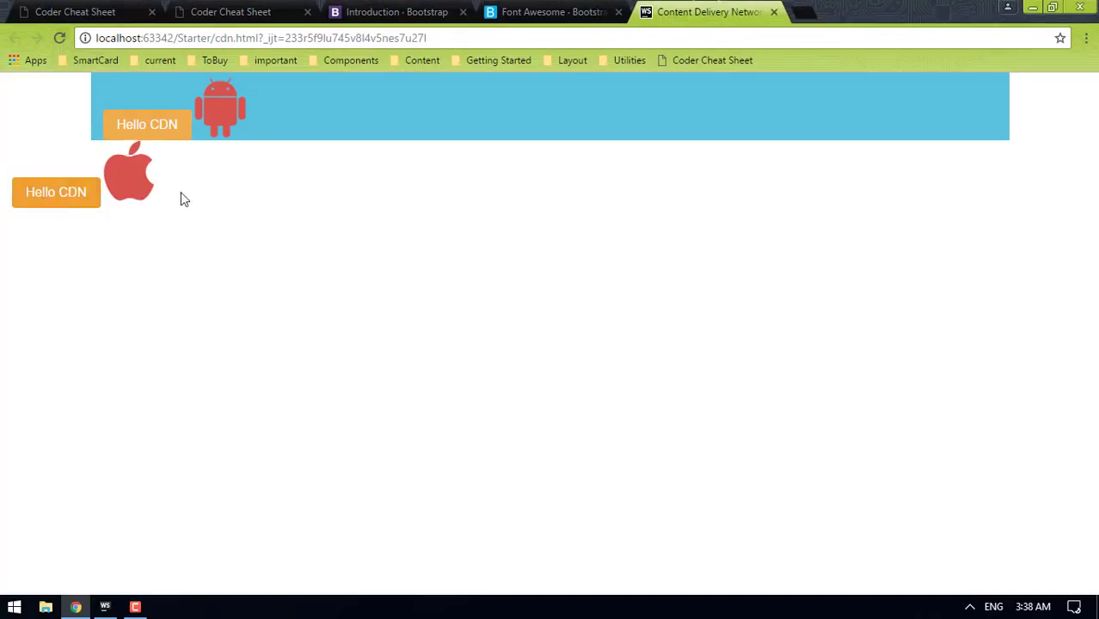
key("alt+Tab")
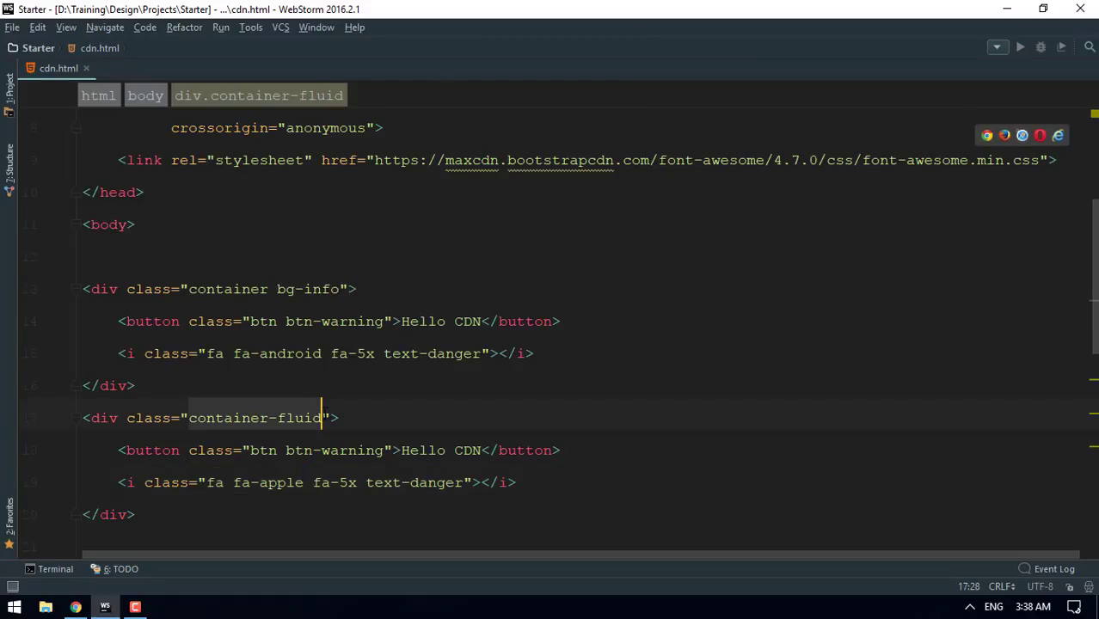
type("bg-")
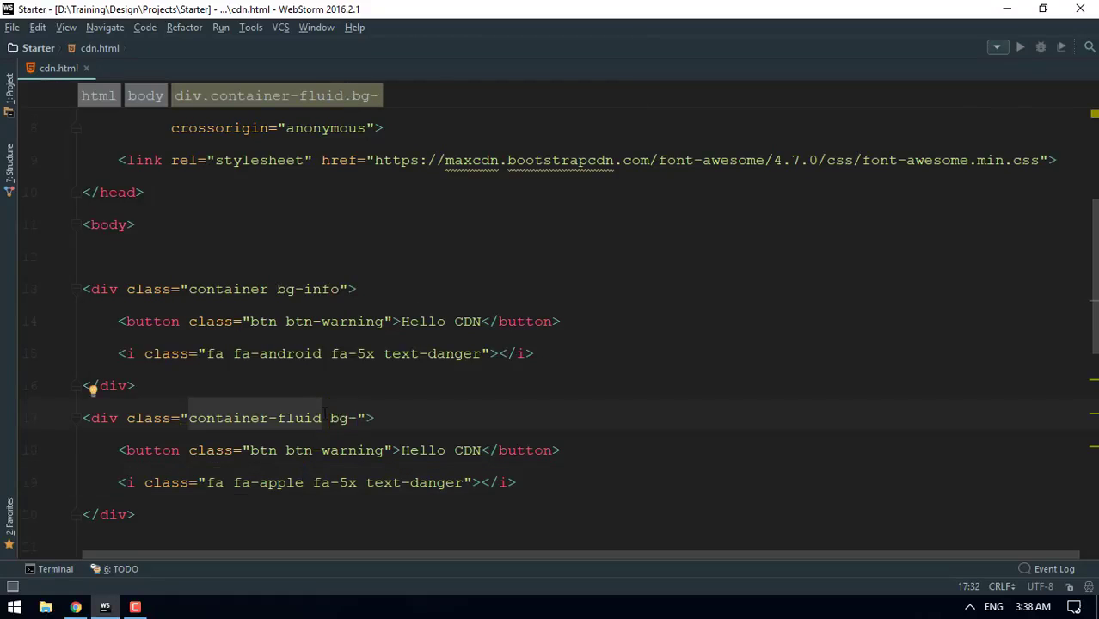
type("success")
key("alt+Tab")
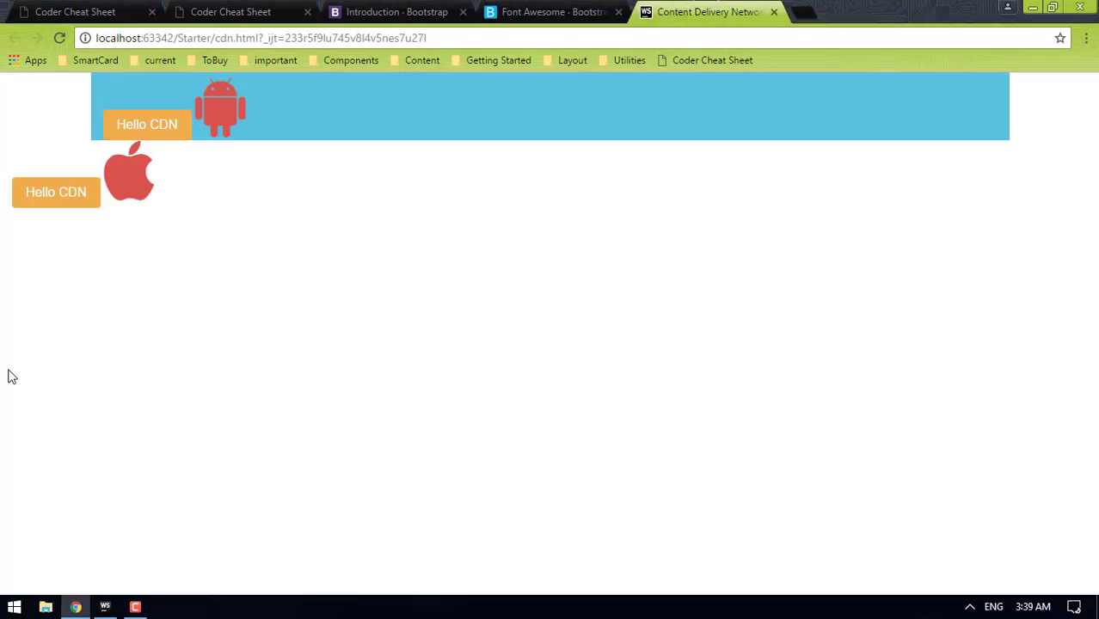
left_click(60, 40)
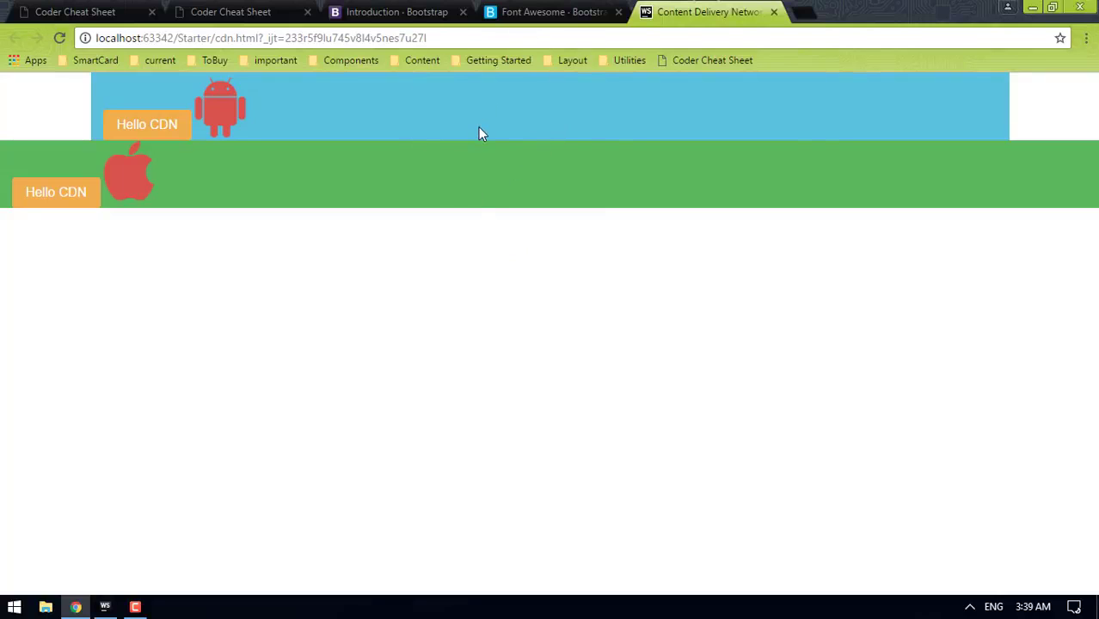
key("alt+Tab")
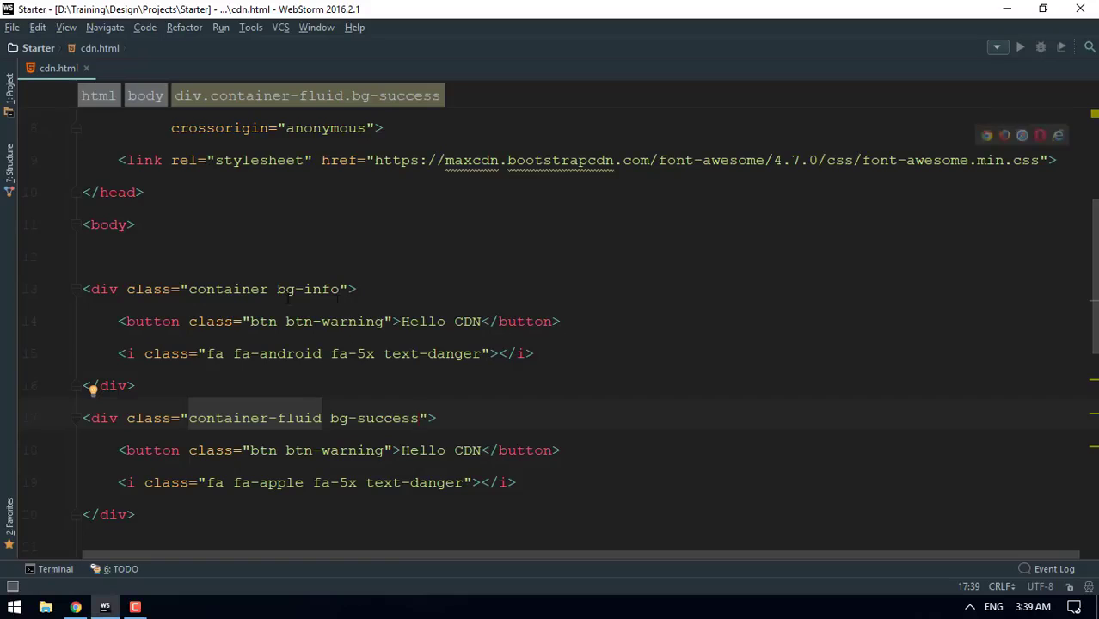
Compare the fixed-width container with the full-width green container-fluid row in Chrome.
left_click(268, 291)
key("alt+Tab")
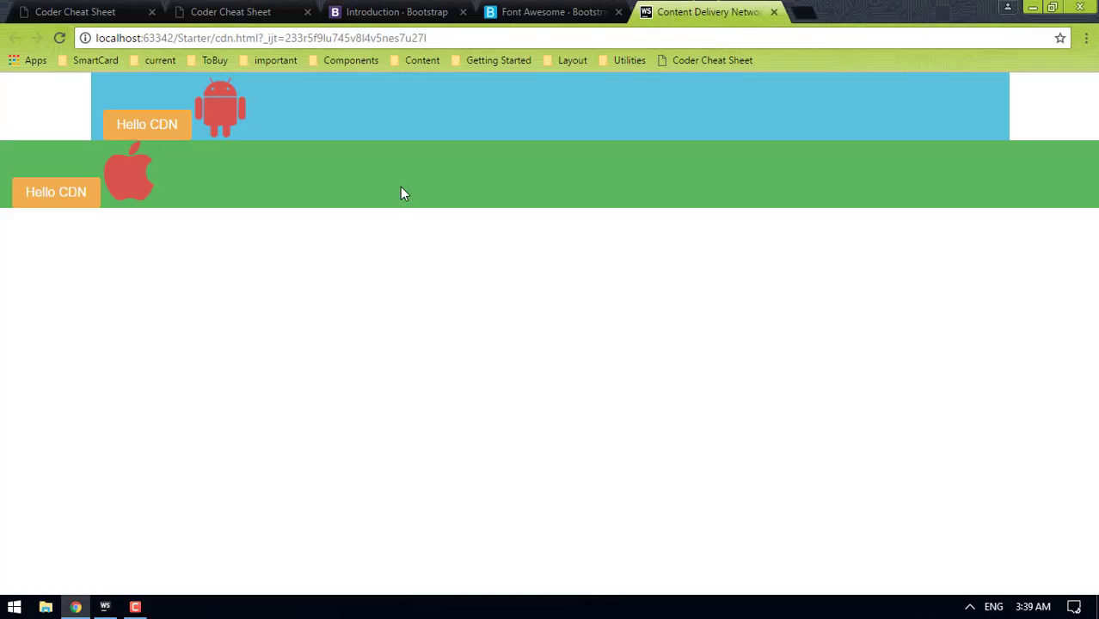
key("alt+Tab")
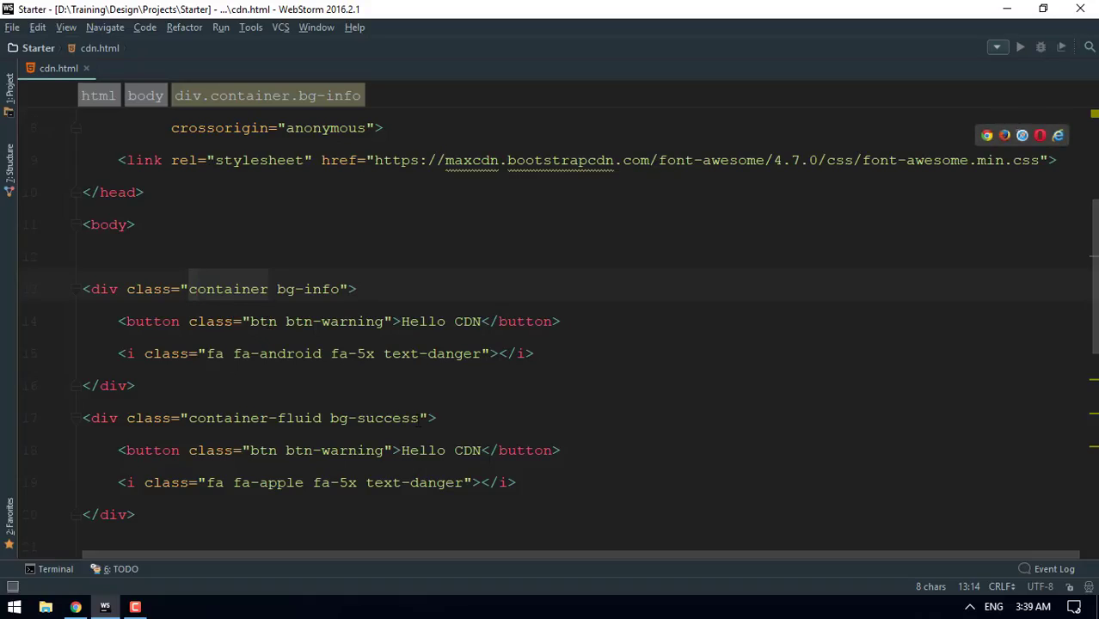
left_click_drag(197, 418, 321, 418)
key("alt+Tab")
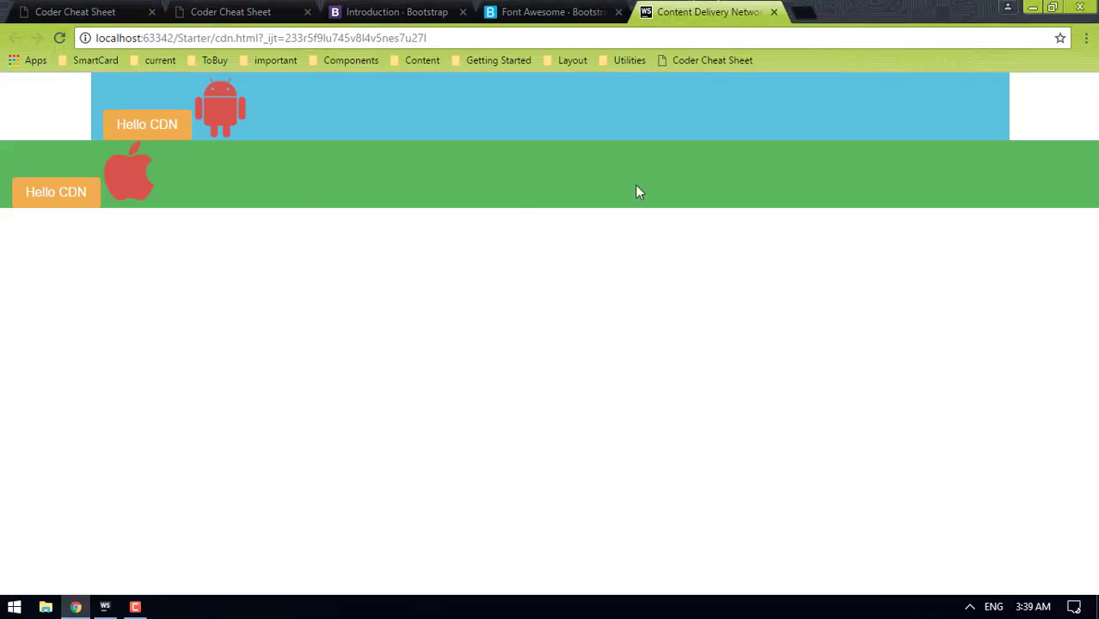
left_click(762, 173)
left_click(560, 111)
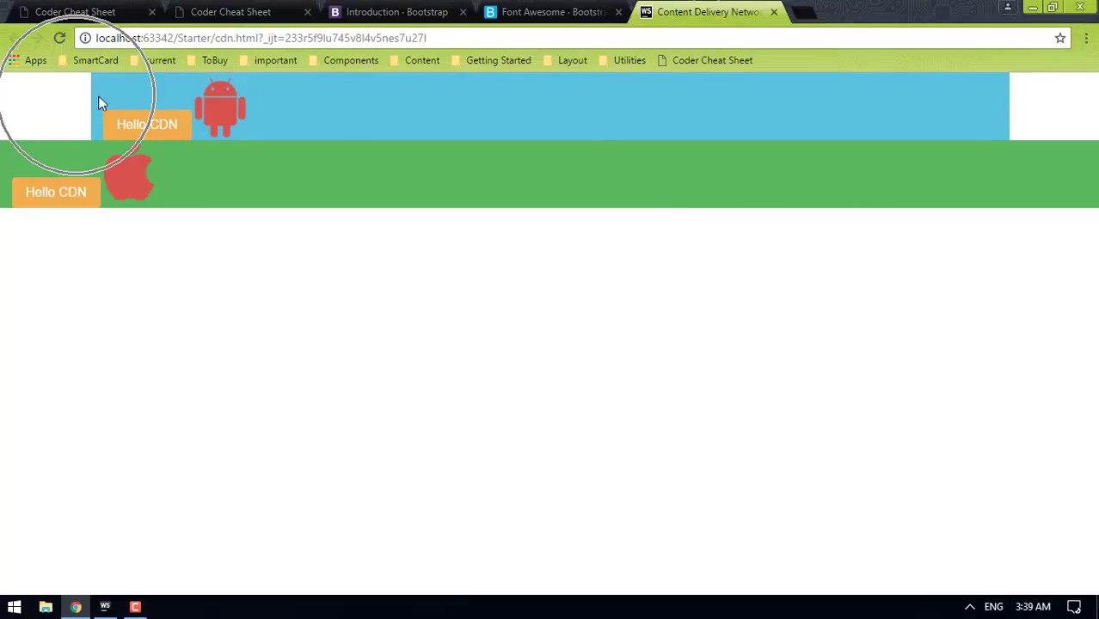
left_click(220, 108)
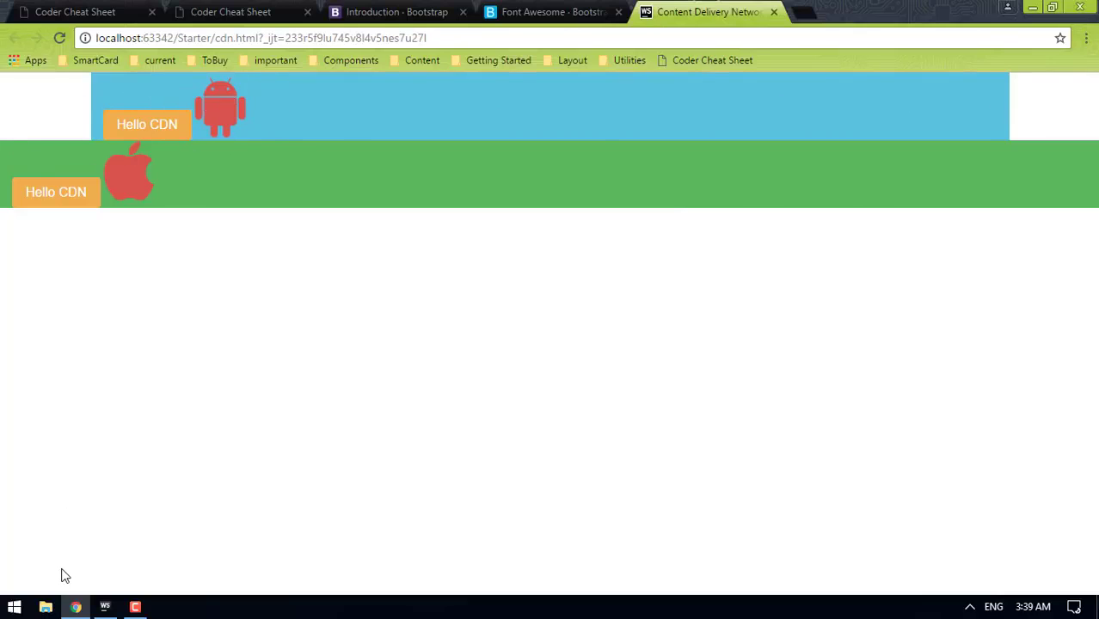
left_click(135, 608)
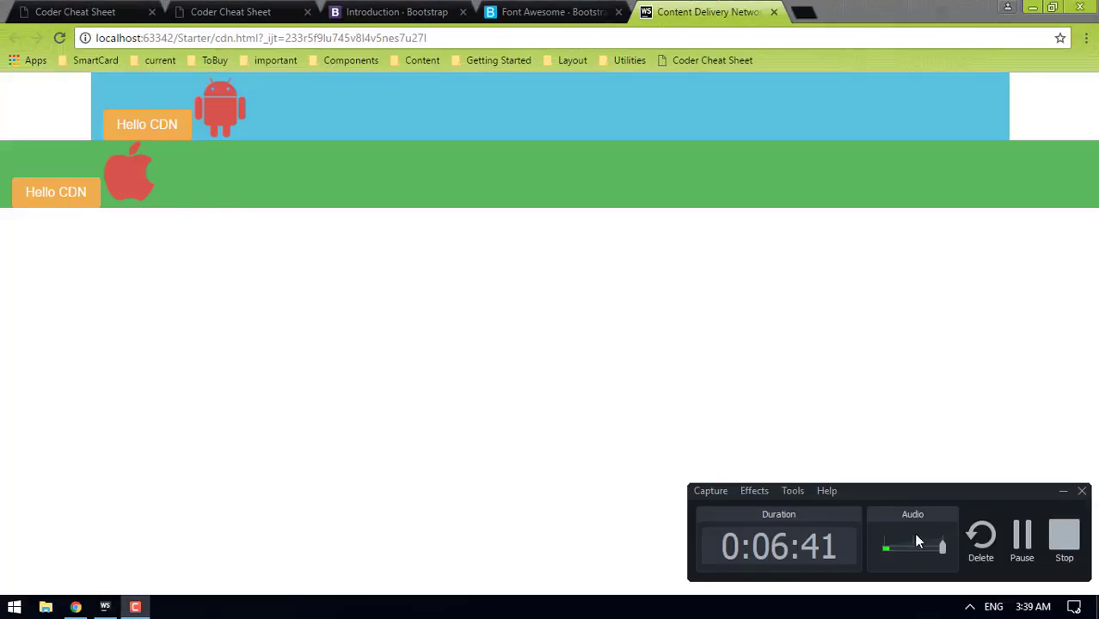
left_click(1064, 491)
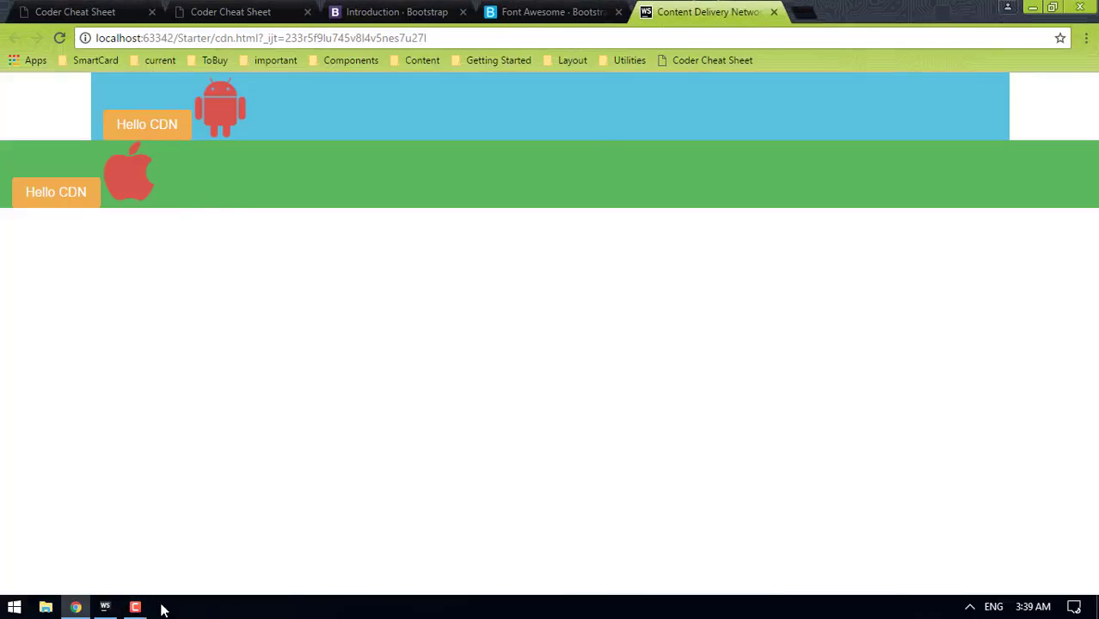
Add an empty inline script block below the last library script.
left_click(106, 607)
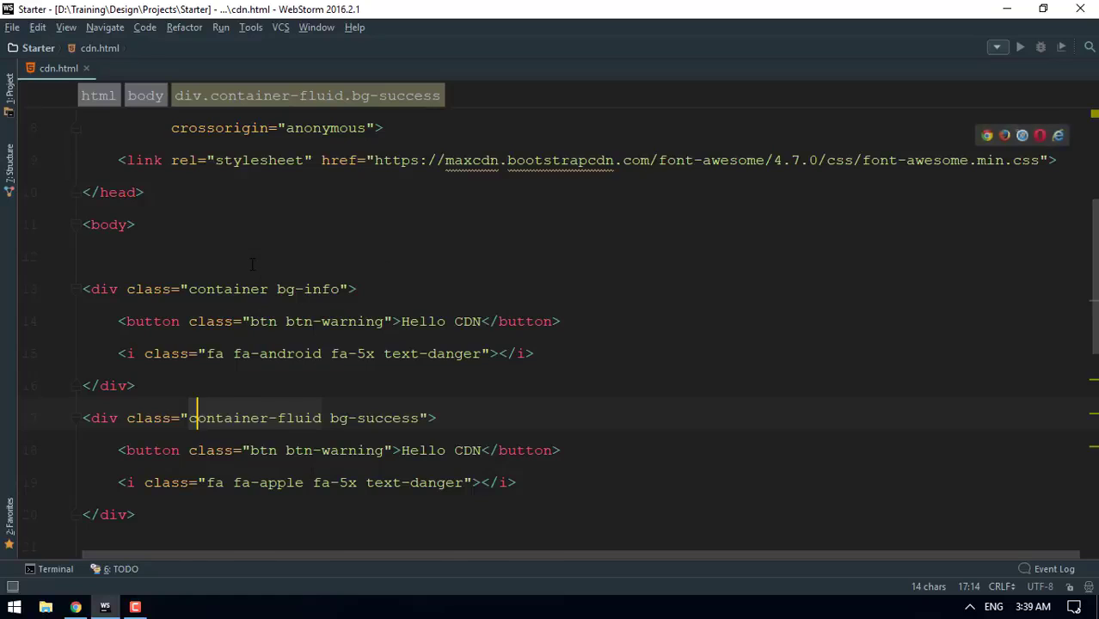
scroll(257, 304, "up", 3)
scroll(256, 304, "down", 6)
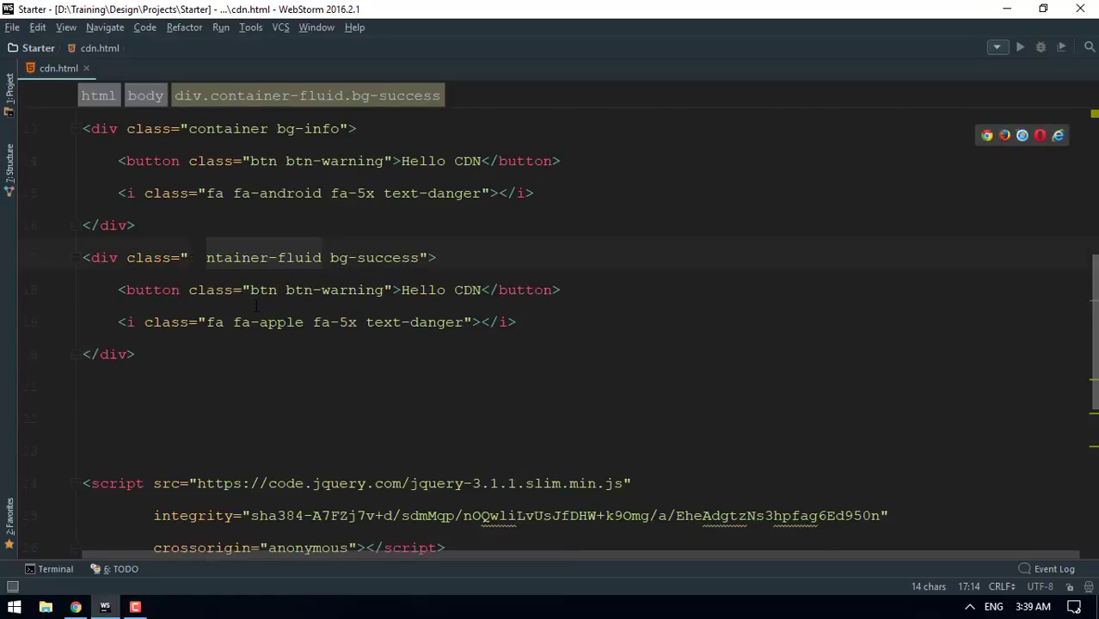
scroll(256, 305, "down", 2)
left_click(559, 362)
key("Return")
type("script")
key("Tab")
key("Return")
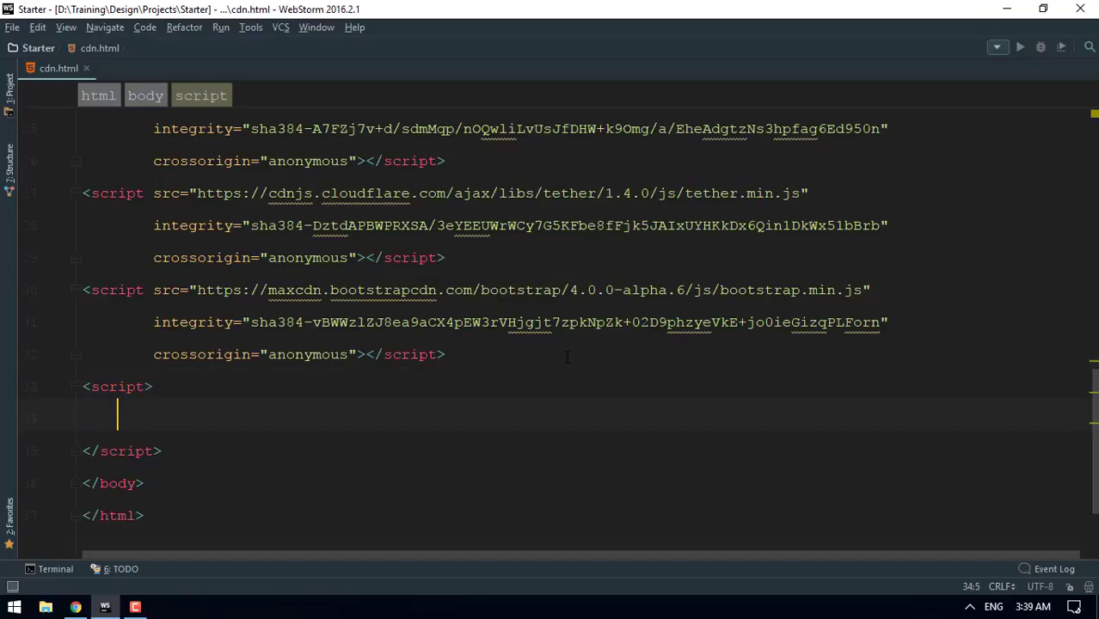
scroll(567, 357, "up", 5)
Declare var container = document.getElementsByClassName("container")[0] in the script.
double_click(229, 221)
scroll(300, 427, "down", 3)
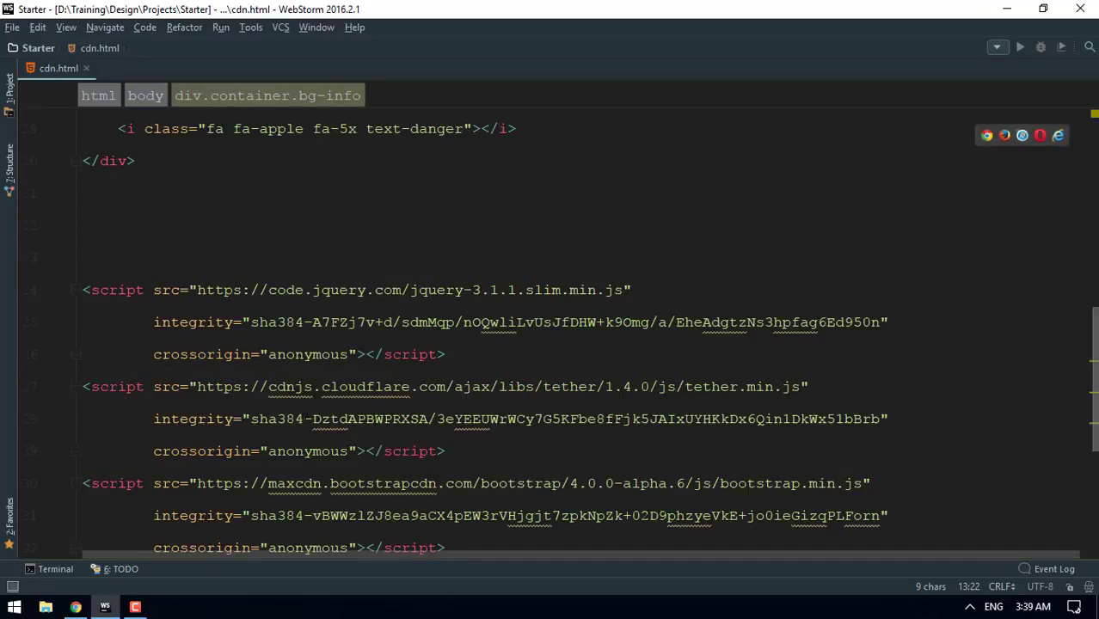
scroll(300, 427, "down", 3)
left_click(167, 323)
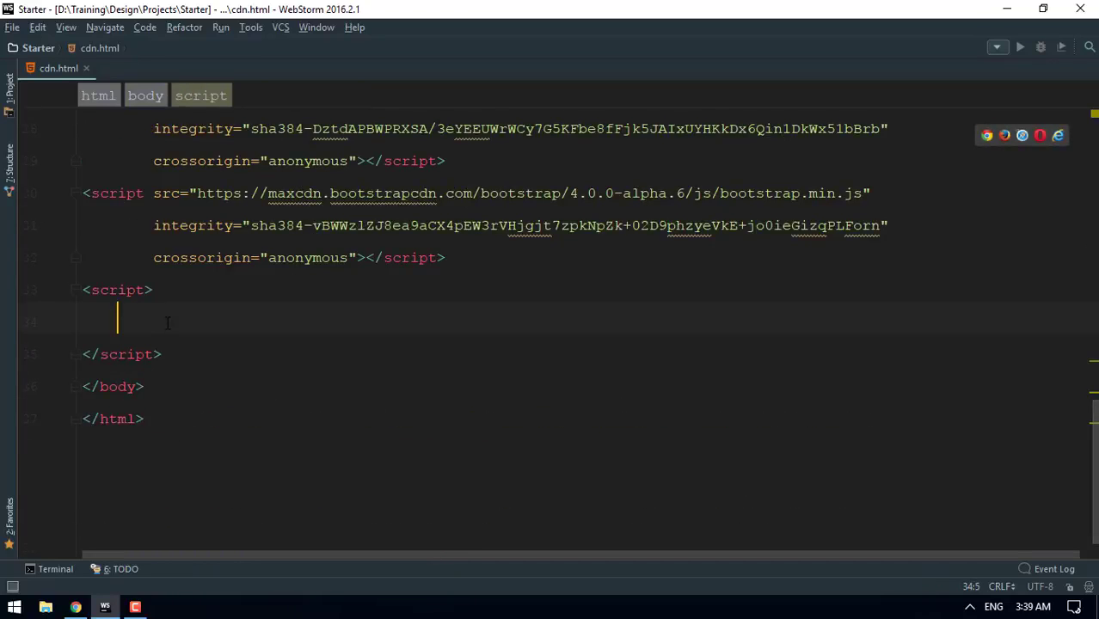
type("var cona")
key("BackSpace")
type("tainer = ")
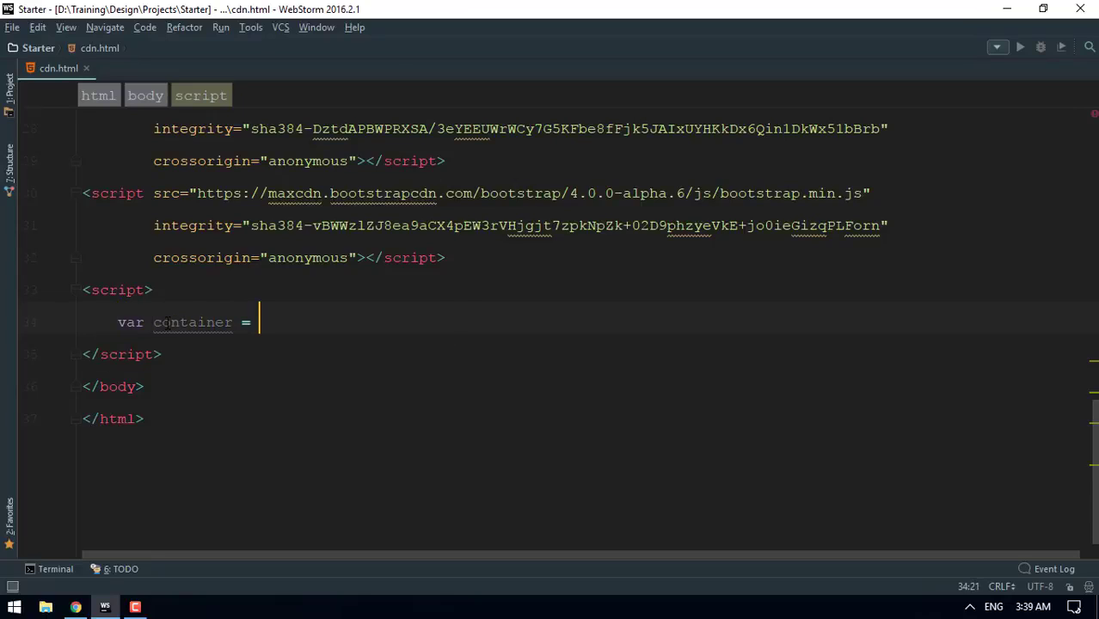
type("document.get")
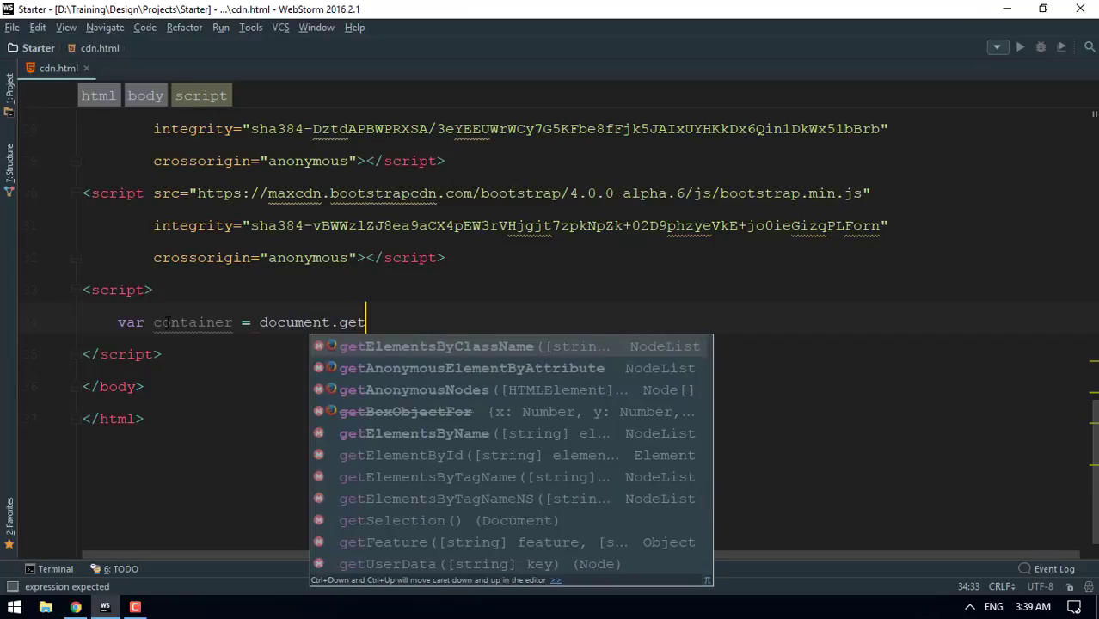
type("ElementsB")
key("Return")
type("\"container\"")
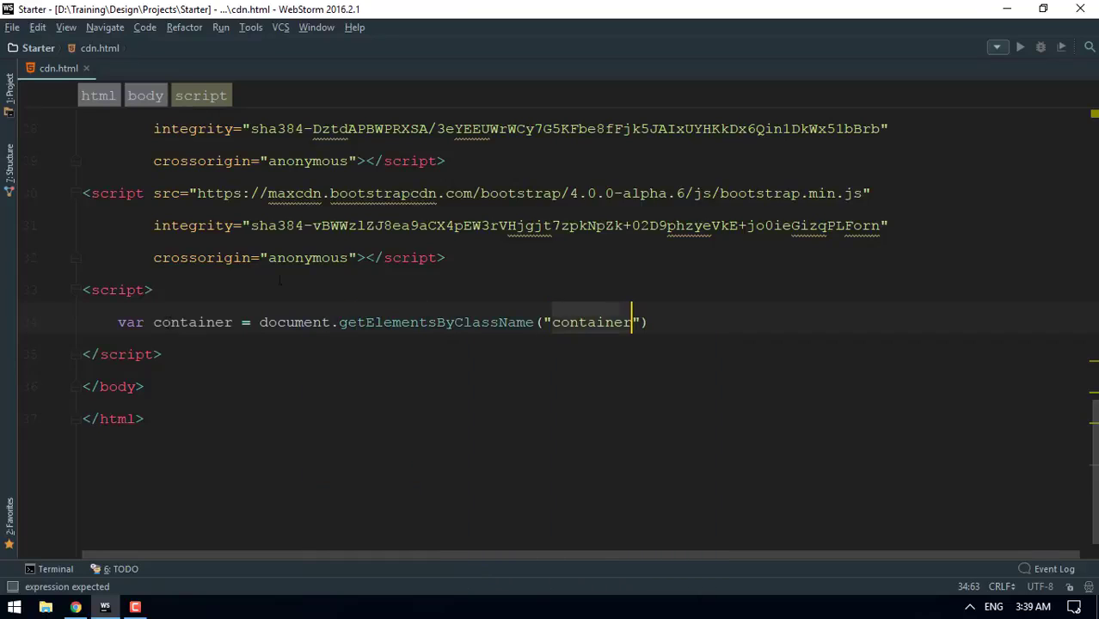
left_click(663, 325)
type("[")
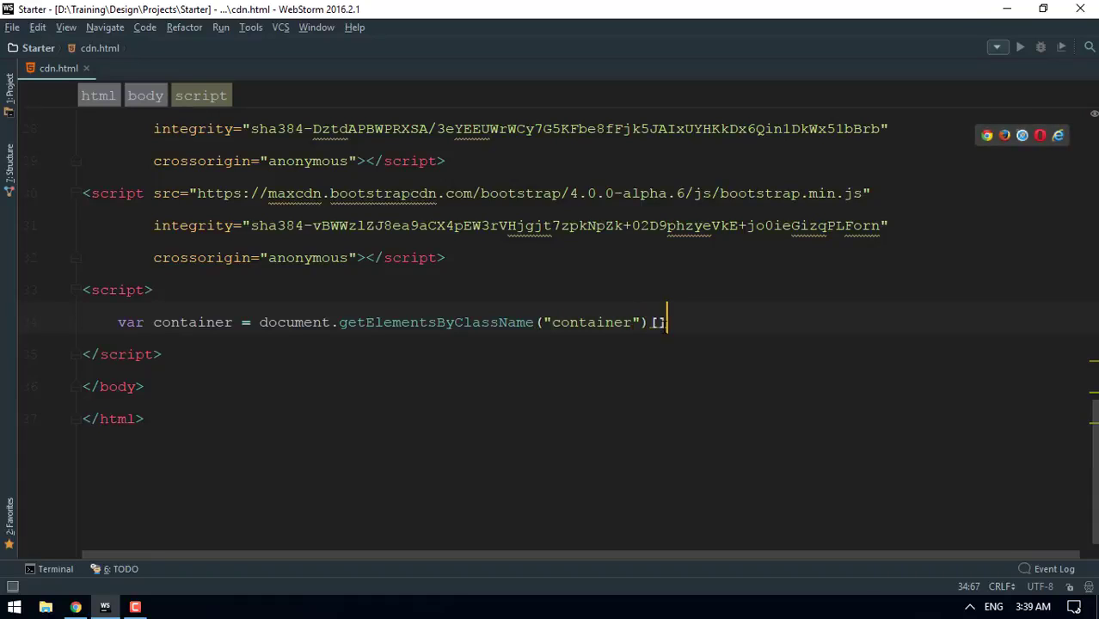
type("0];")
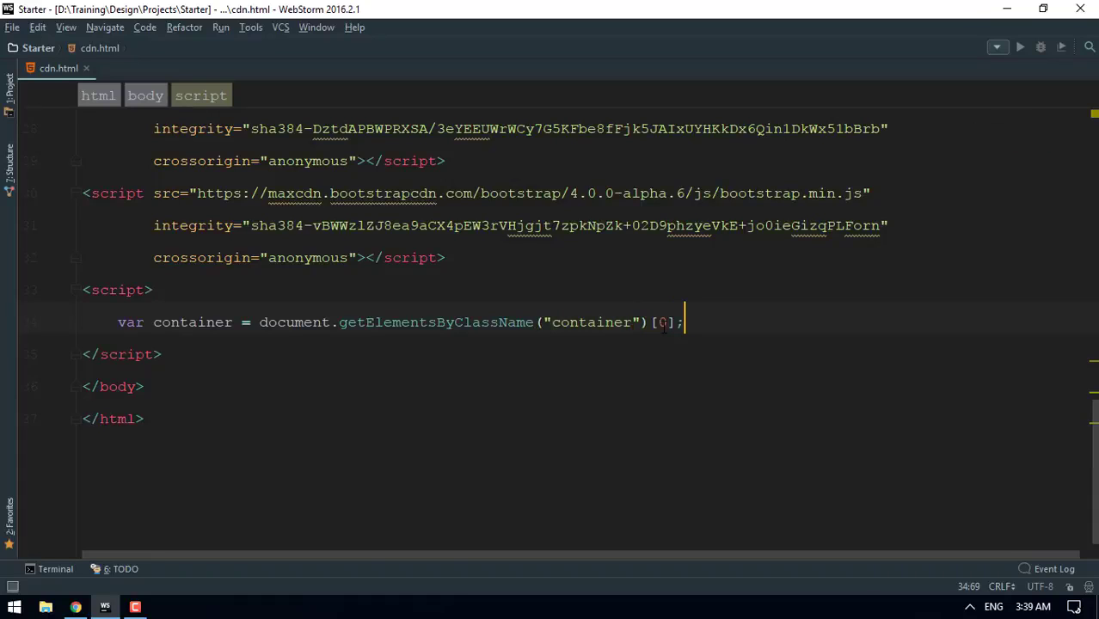
scroll(663, 326, "up", 5)
double_click(151, 129)
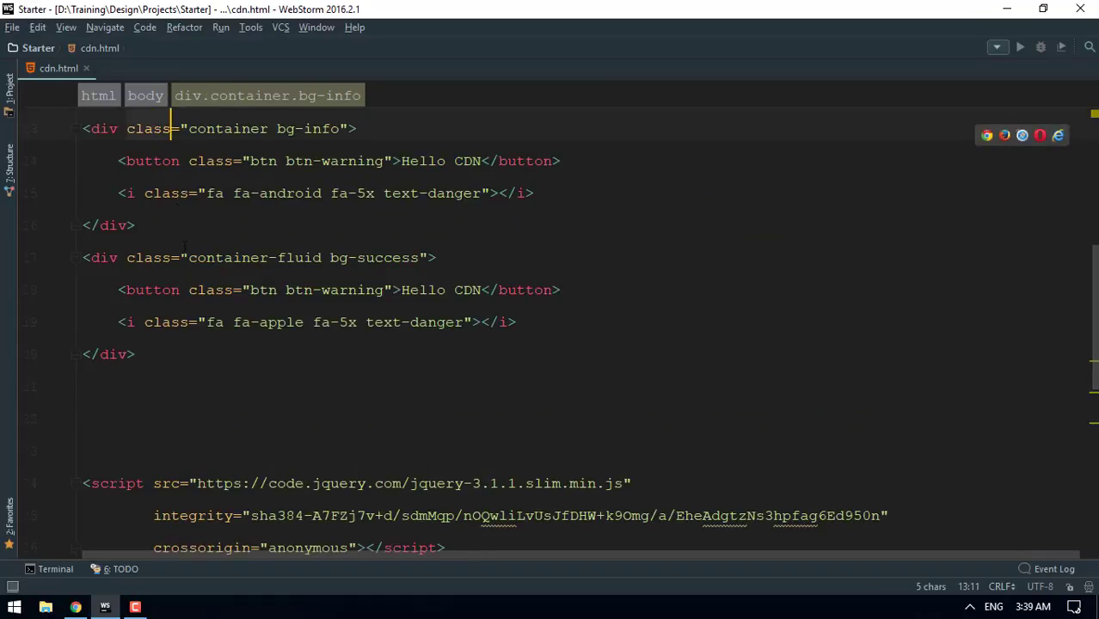
left_click(163, 257)
left_click(227, 129)
left_click(136, 225)
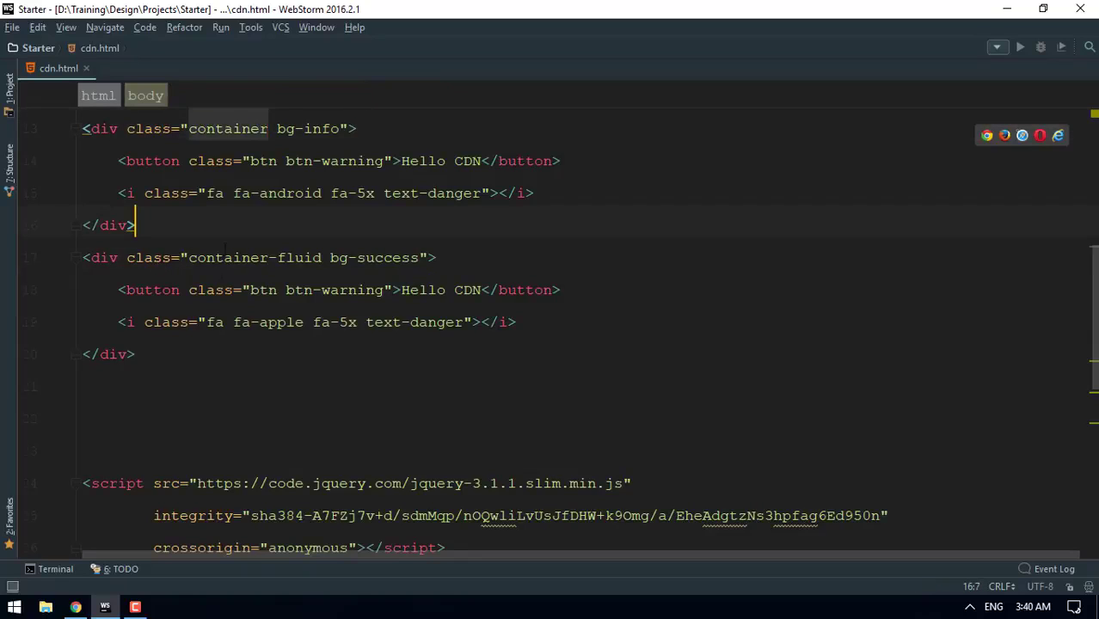
left_click_drag(269, 129, 189, 129)
scroll(321, 377, "down", 2)
scroll(321, 377, "down", 3)
scroll(321, 377, "down", 1)
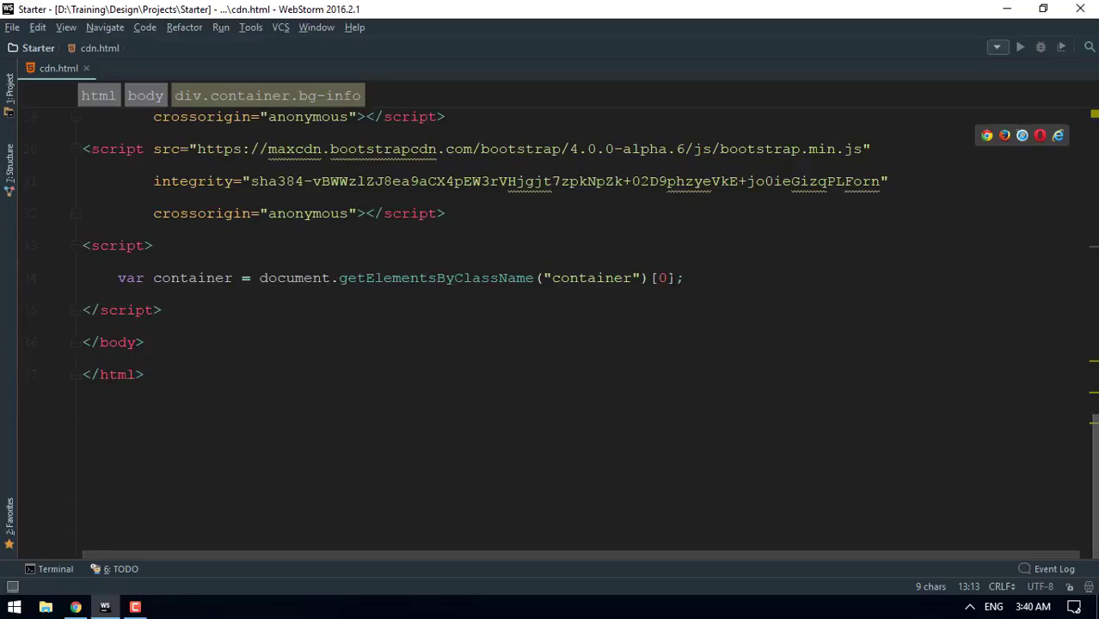
left_click(735, 278)
key("Return")
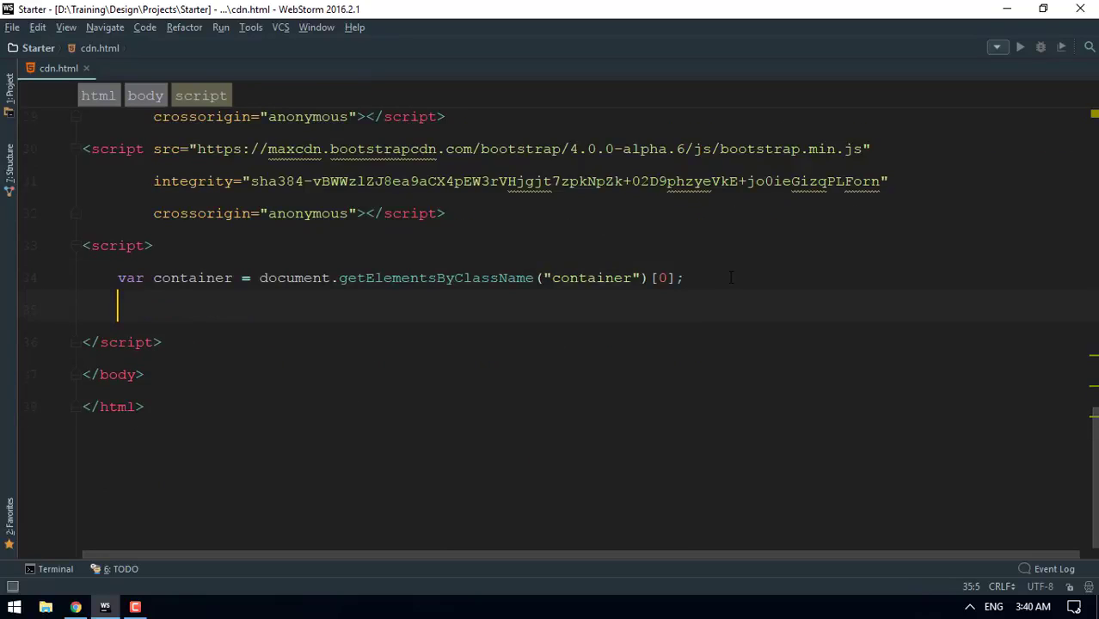
key("BackSpace")
scroll(513, 382, "up", 7)
scroll(513, 382, "up", 3)
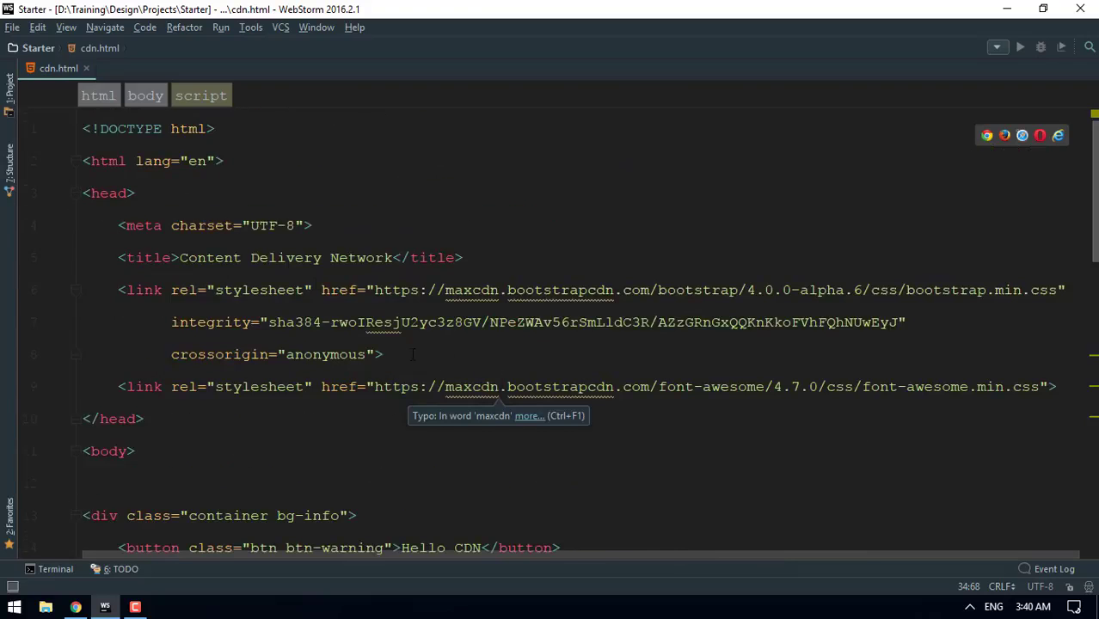
scroll(228, 331, "down", 3)
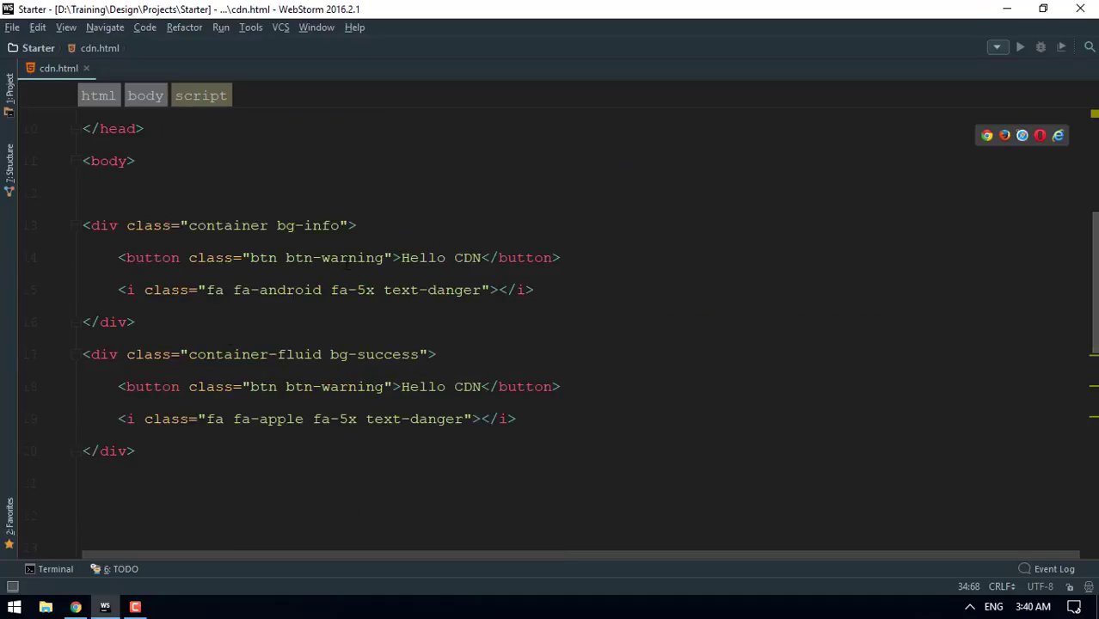
left_click_drag(356, 225, 83, 225)
left_click_drag(135, 321, 59, 229)
scroll(617, 408, "down", 2)
scroll(617, 408, "down", 3)
scroll(617, 408, "down", 1)
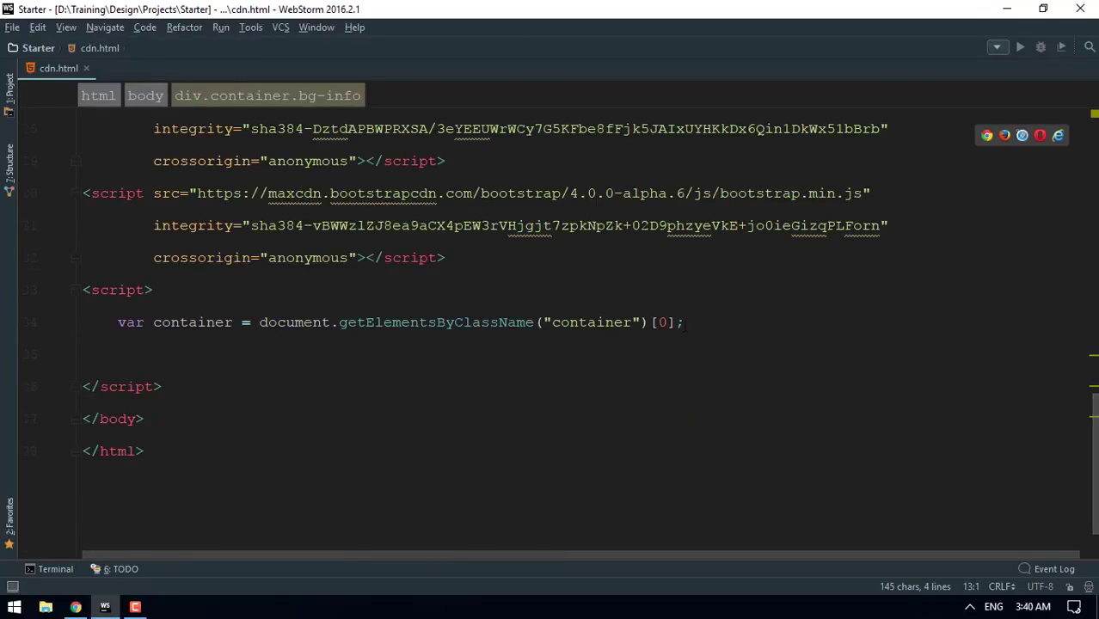
Add a p#para paragraph on line 12 and var para = document.getElementById("para").
left_click(740, 324)
key("Return")
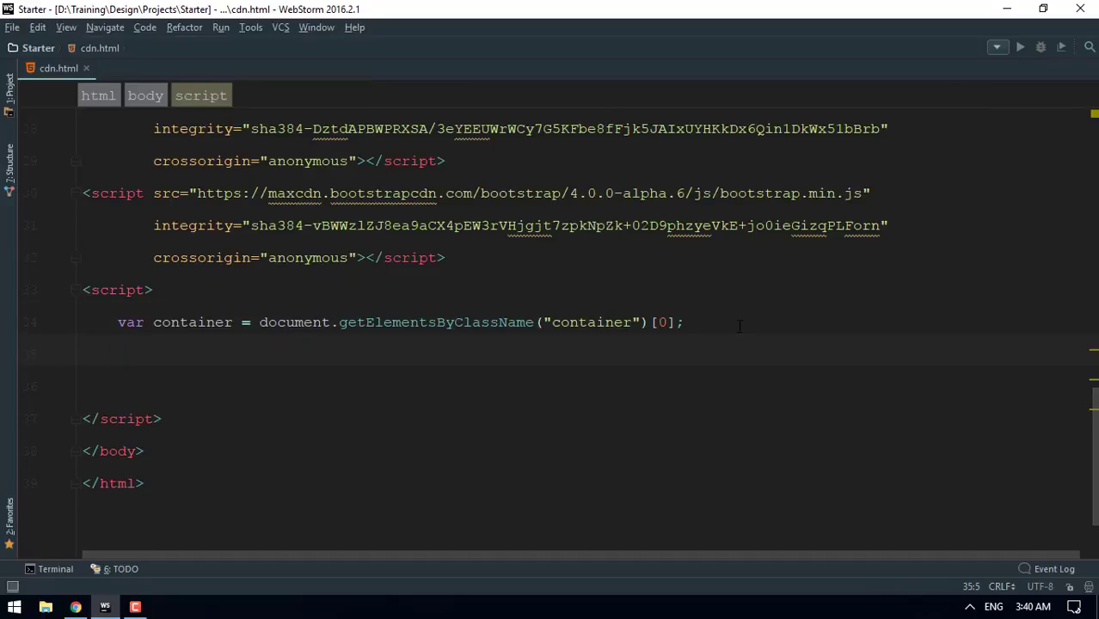
scroll(739, 326, "up", 4)
scroll(331, 205, "up", 2)
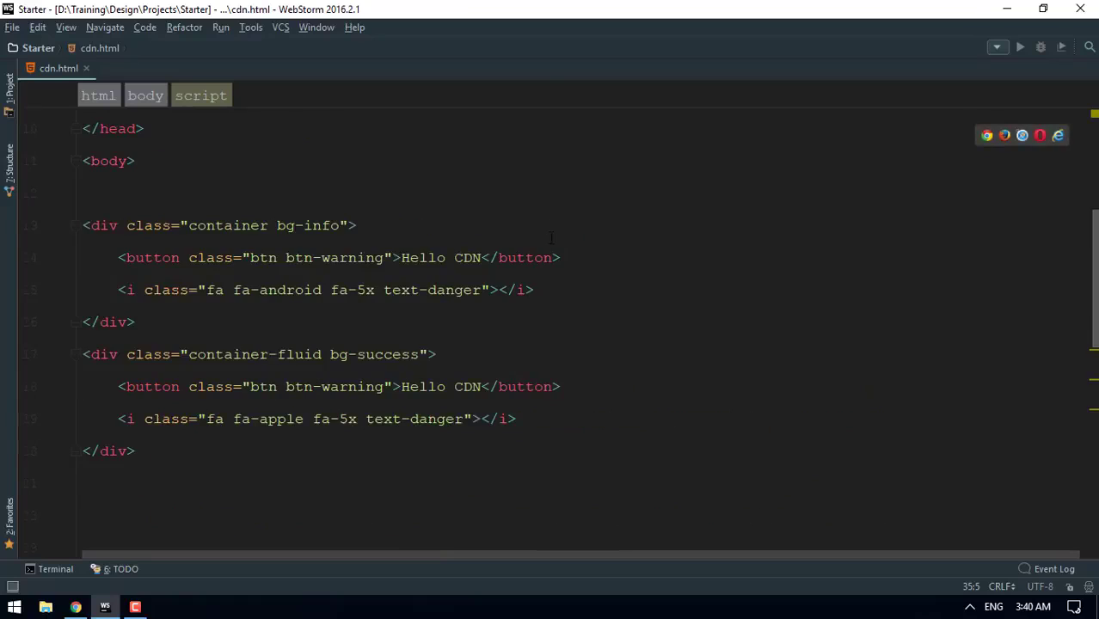
left_click(298, 189)
type("p#para")
key("Tab")
scroll(294, 182, "down", 5)
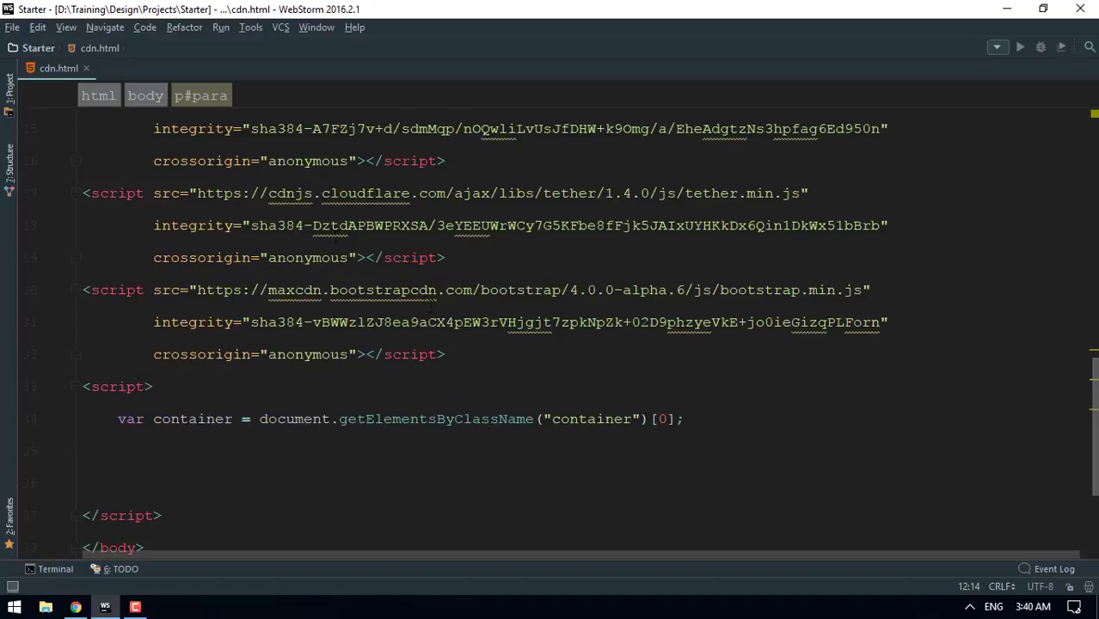
left_click(745, 418)
key("Return")
type("var para  document.")
key("BackSpace")
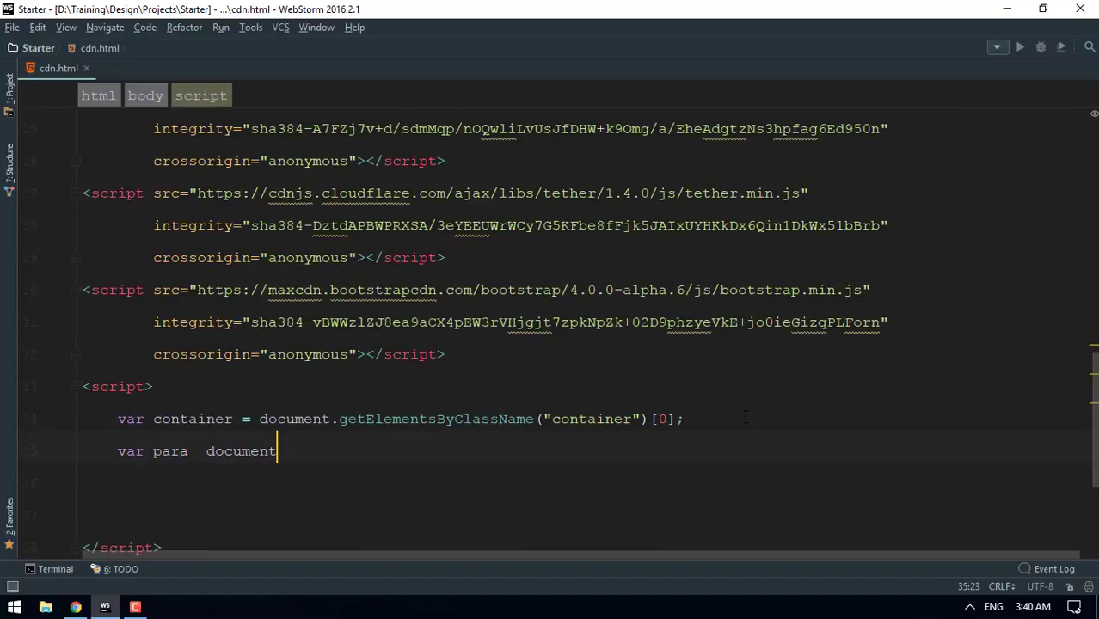
key("ctrl+BackSpace")
type("= ")
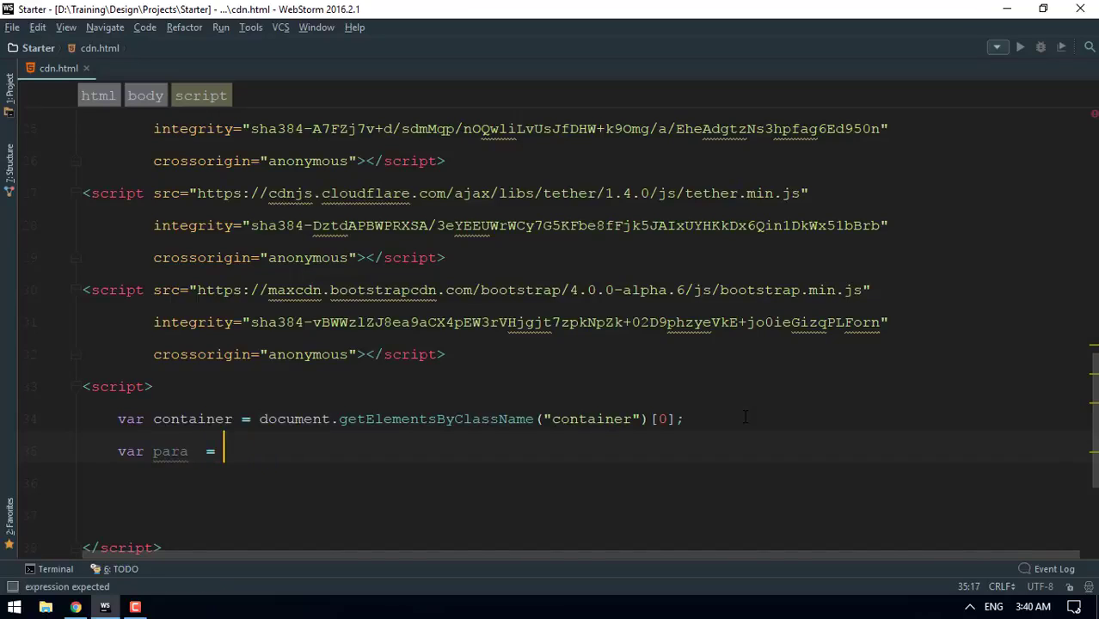
type("document.g")
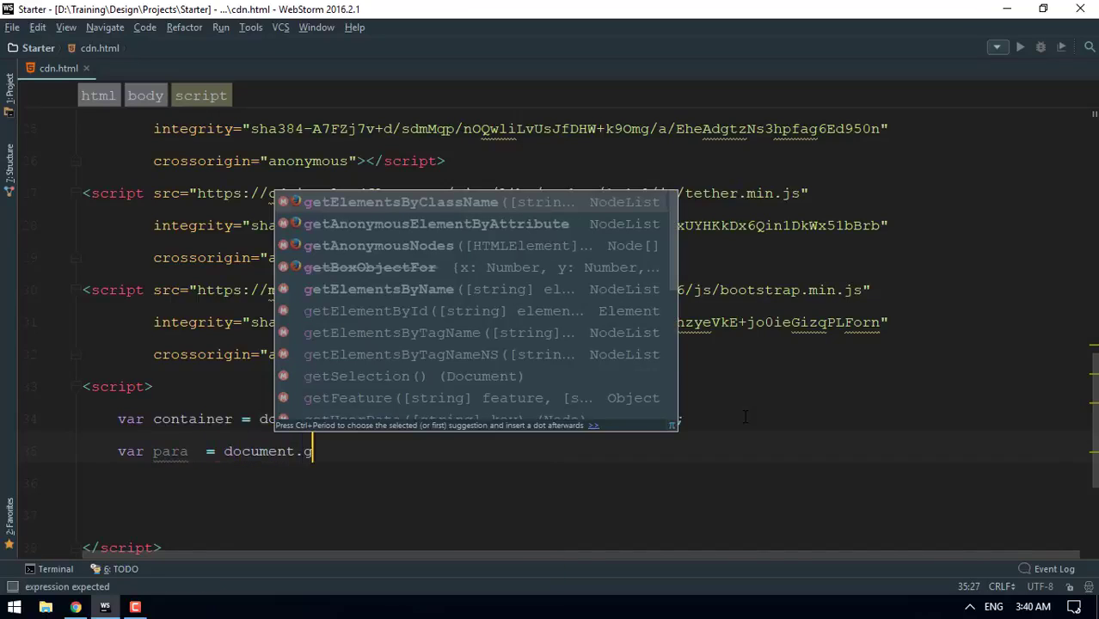
type("etEle")
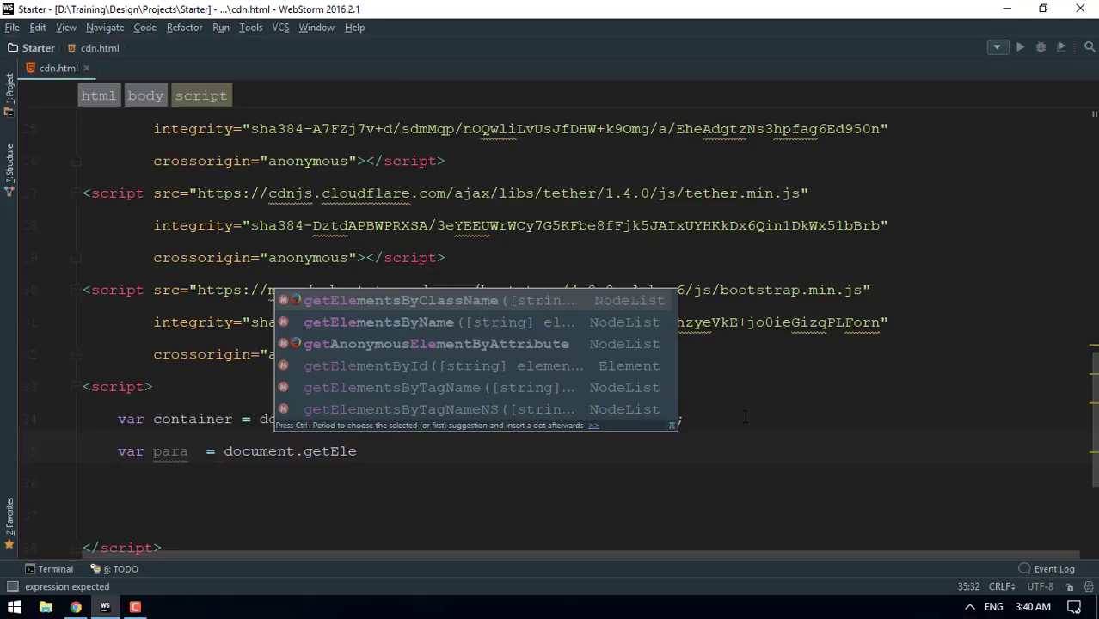
type("mentByI")
key("Return")
type("\"para\");")
key("Return")
scroll(745, 417, "down", 2)
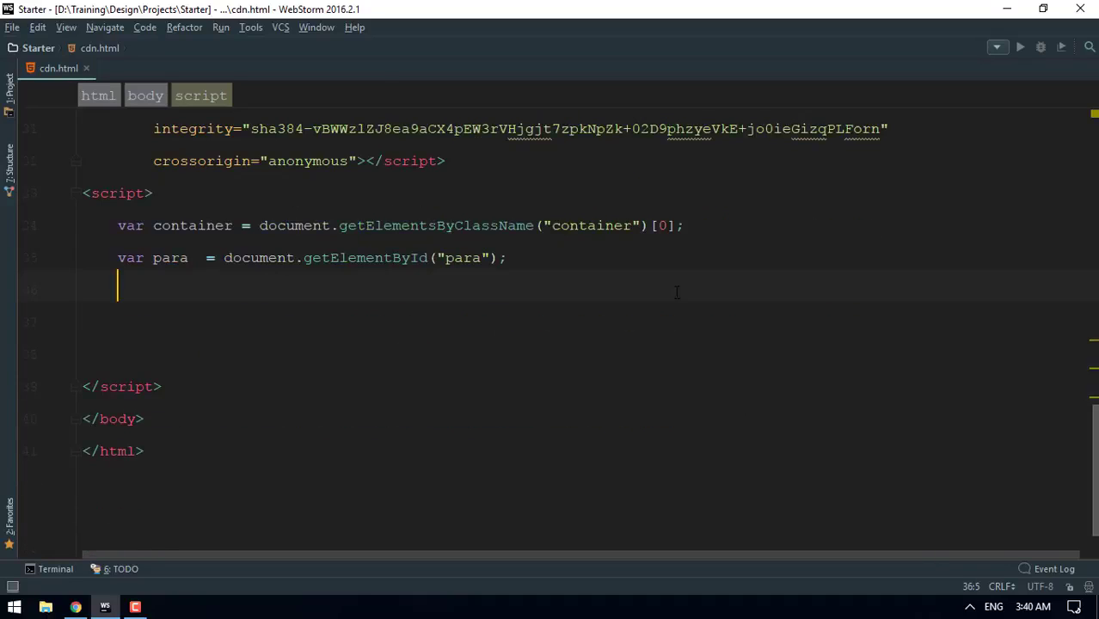
Write a line setting para's content to container.innerWidth plus " px".
key("Return")
type("para.innerHTML = cont")
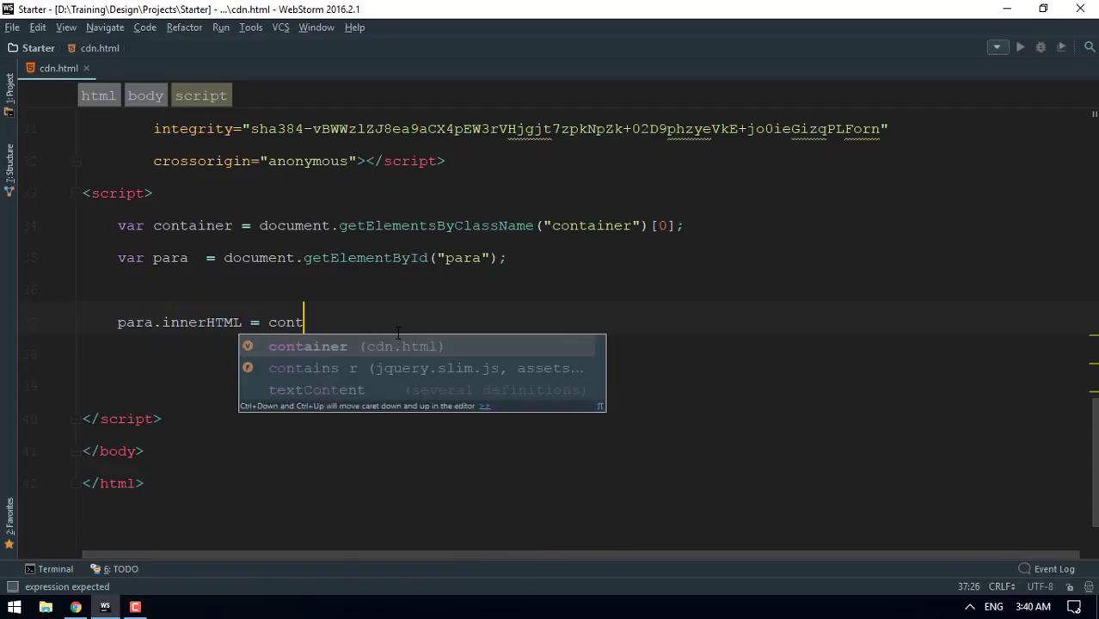
type("ainer.")
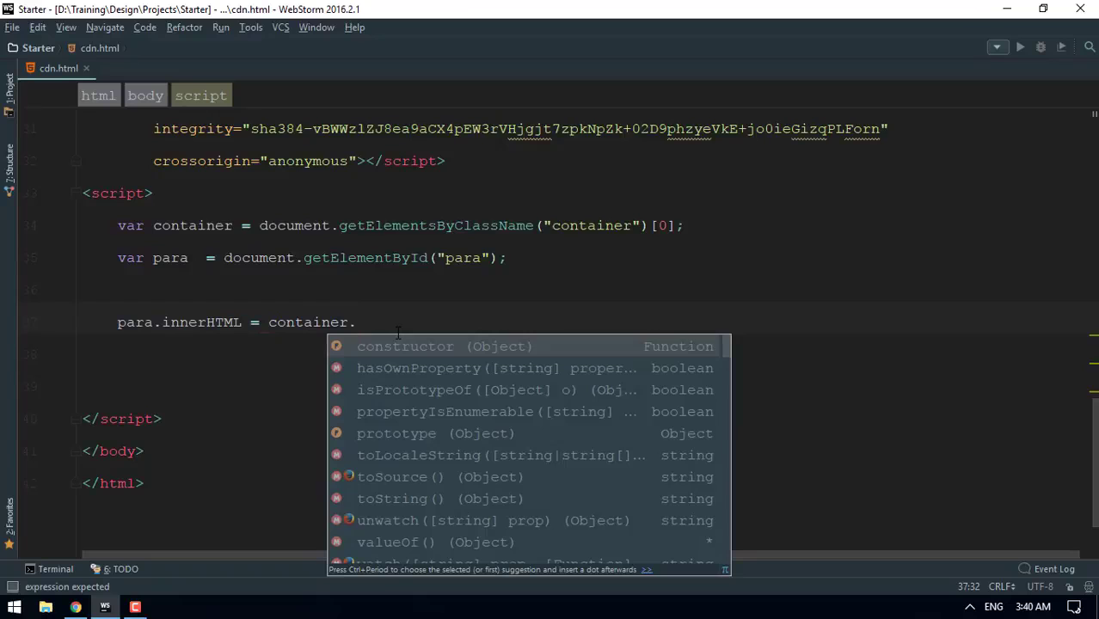
type("innerW")
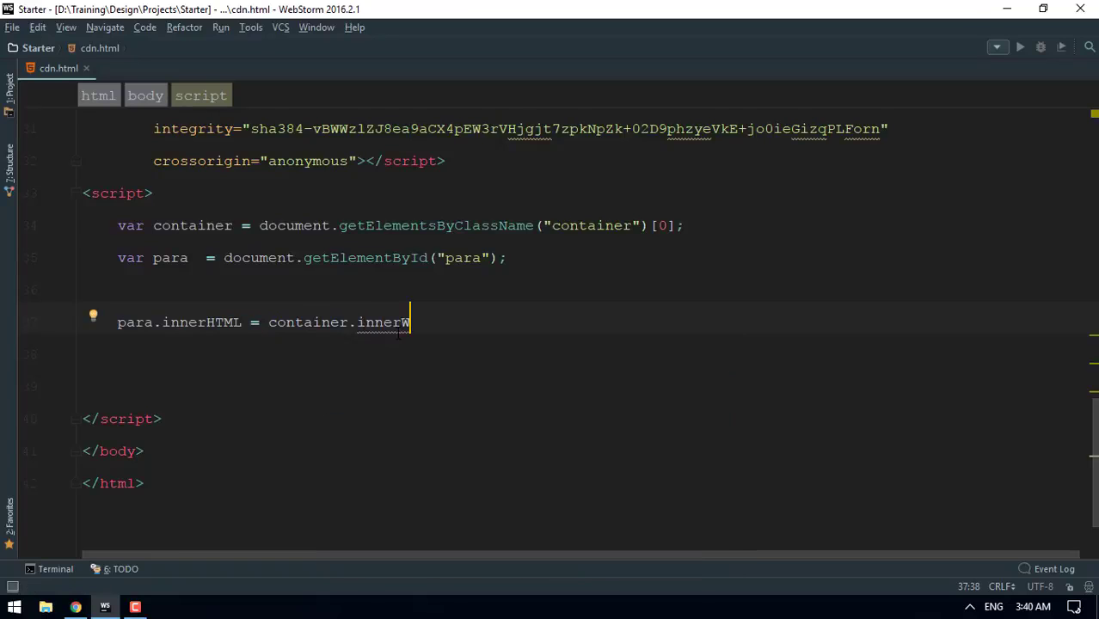
type("idth();")
key("BackSpace")
key("BackSpace")
key("BackSpace")
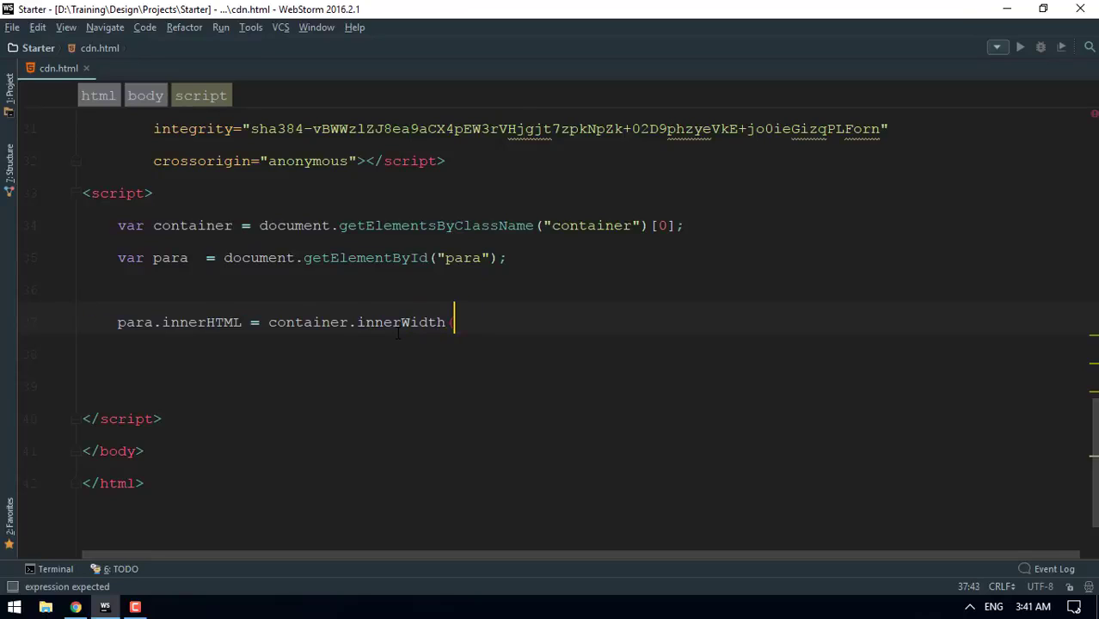
type("+ \"px\";")
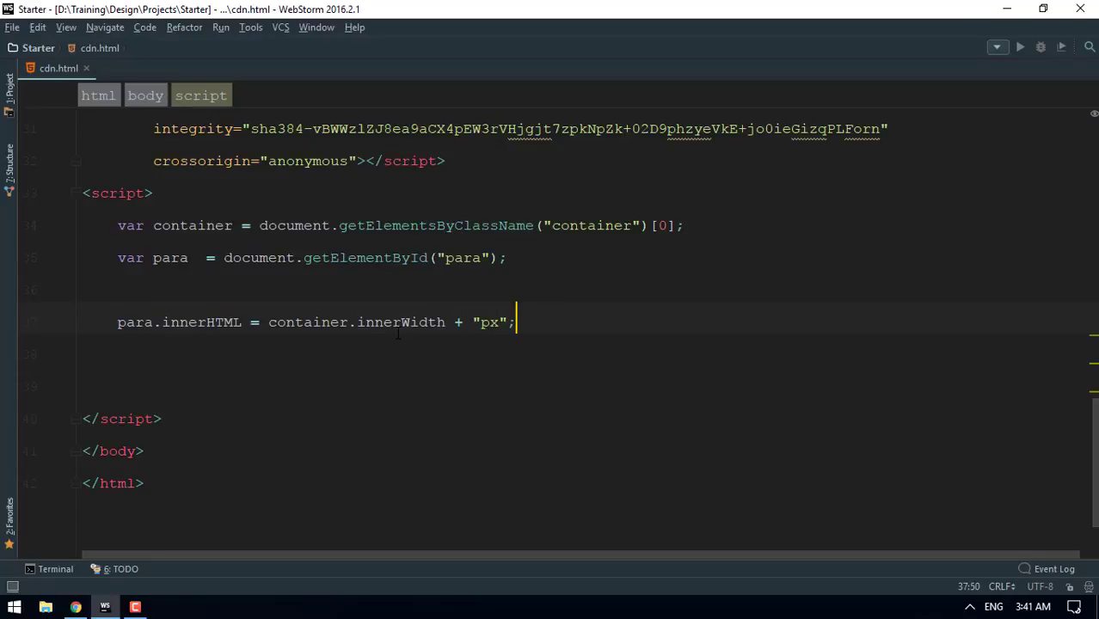
key("Left")
key("Left")
key("Left")
key("Left")
Reload the page in Chrome, see 'undefined px', and return to the editor.
key("alt+Tab")
left_click(57, 38)
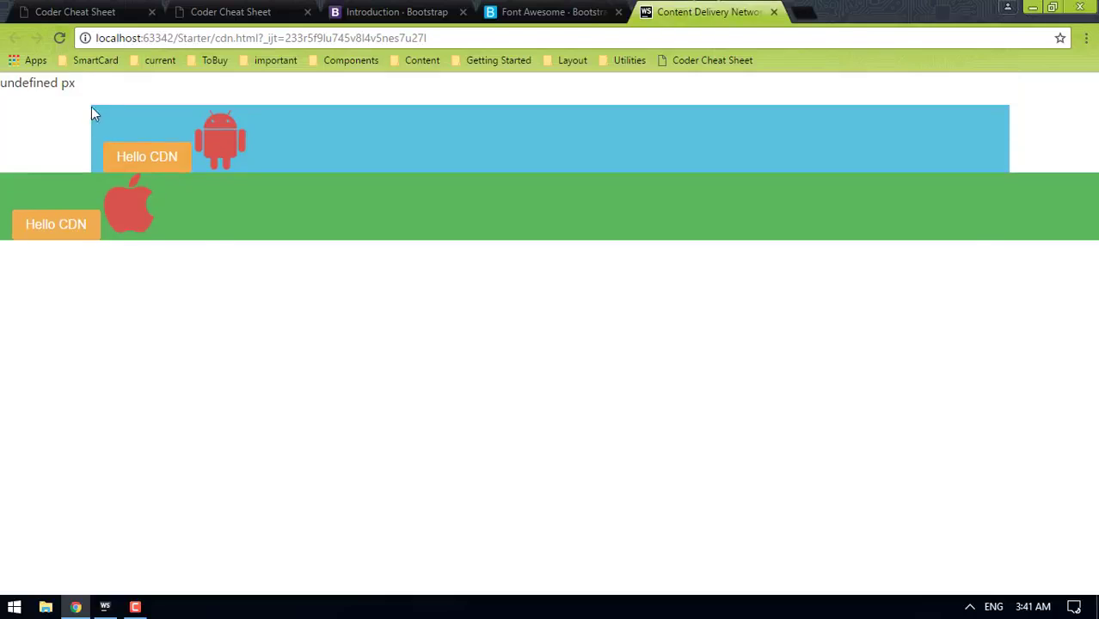
left_click_drag(86, 83, 1, 79)
key("alt+Tab")
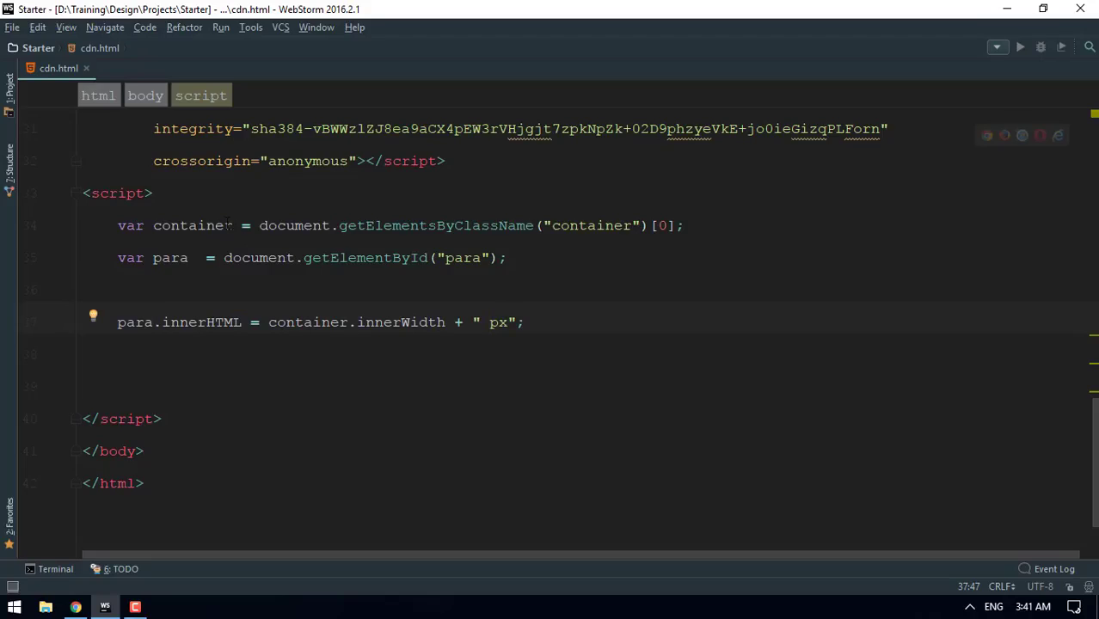
Replace innerWidth with the autocompleted clientWidth on the script's output line.
left_click(260, 225)
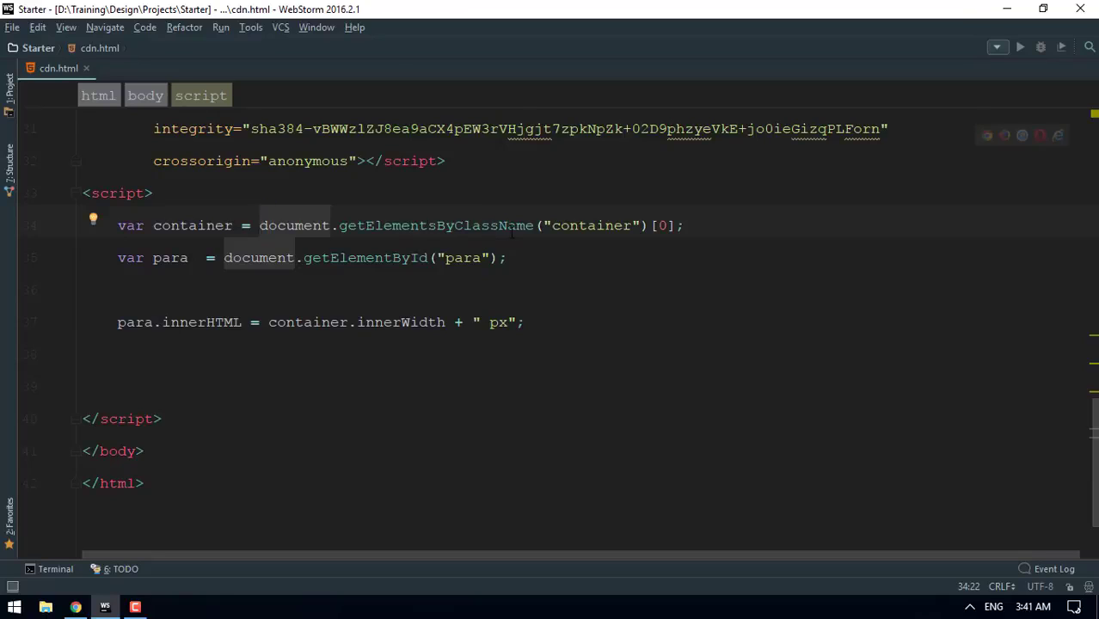
left_click(596, 226)
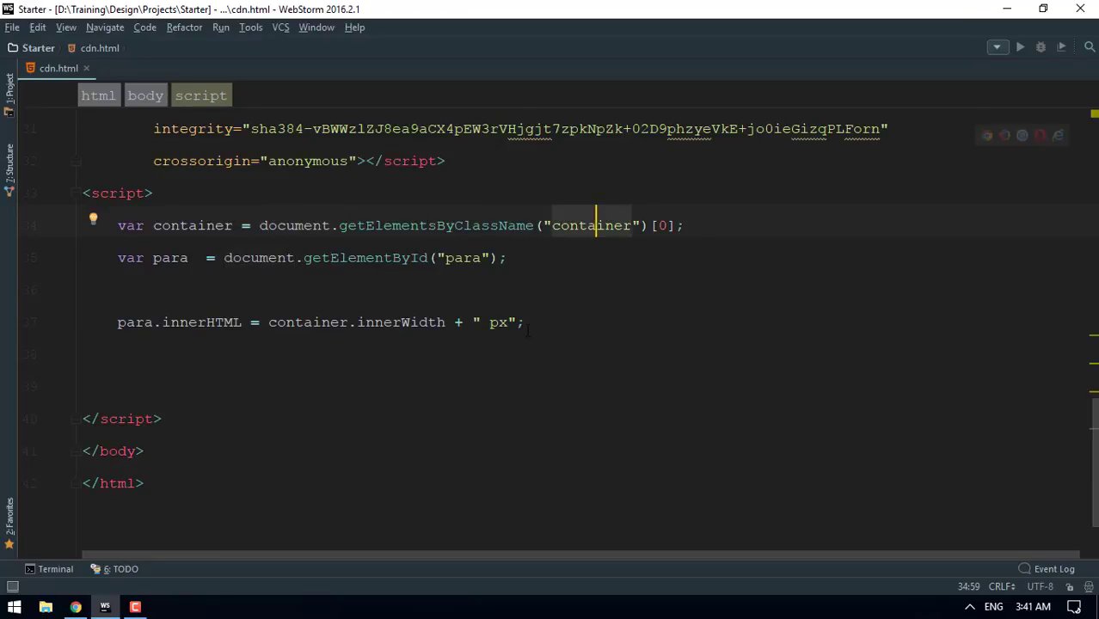
left_click(446, 322)
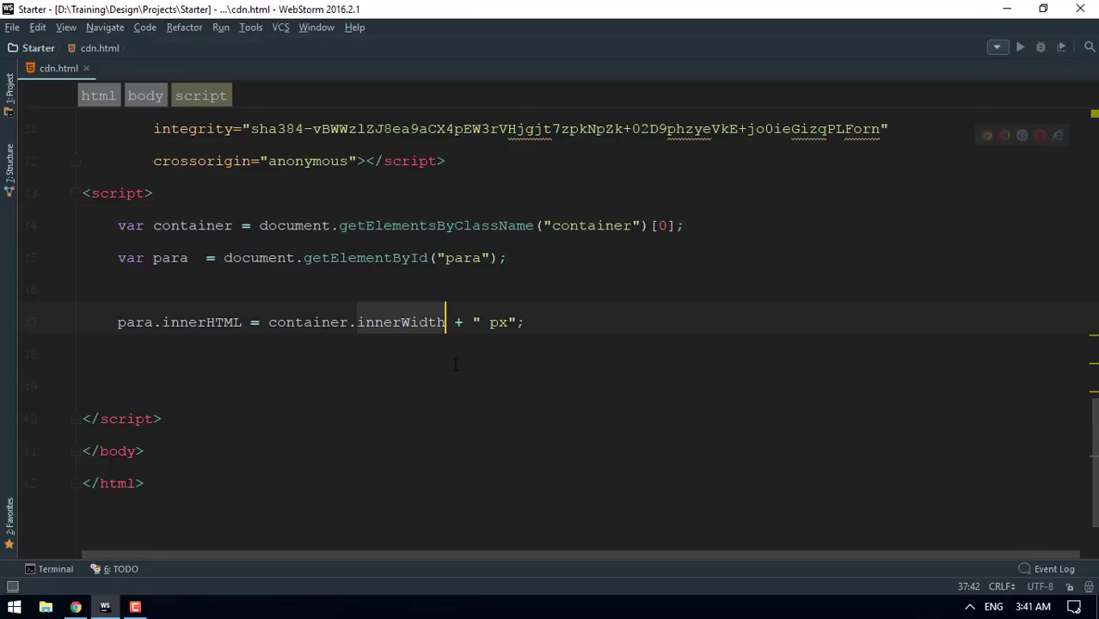
key("BackSpace")
key("BackSpace")
key("BackSpace")
key("BackSpace")
key("BackSpace")
key("BackSpace")
key("BackSpace")
key("BackSpace")
key("BackSpace")
key("BackSpace")
type("W")
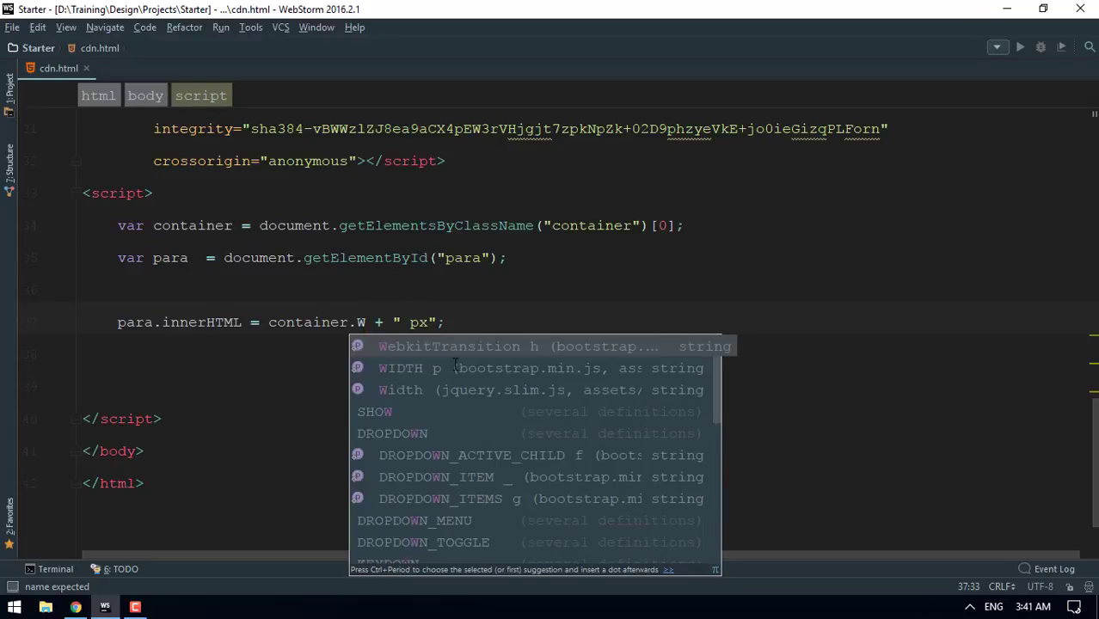
key("BackSpace")
type("in")
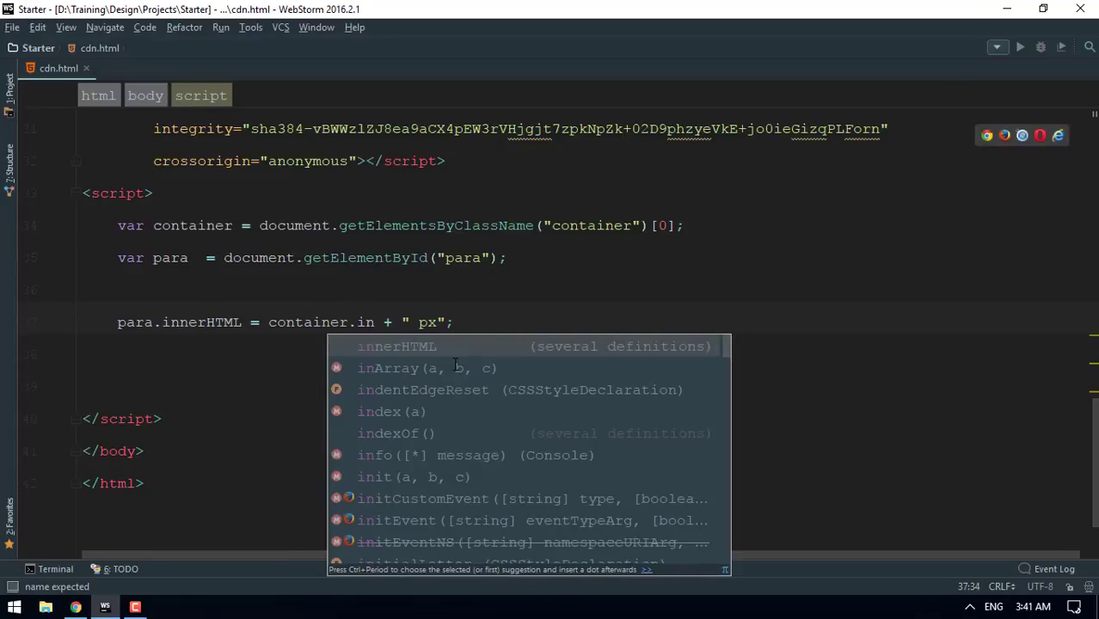
type("er")
key("Escape")
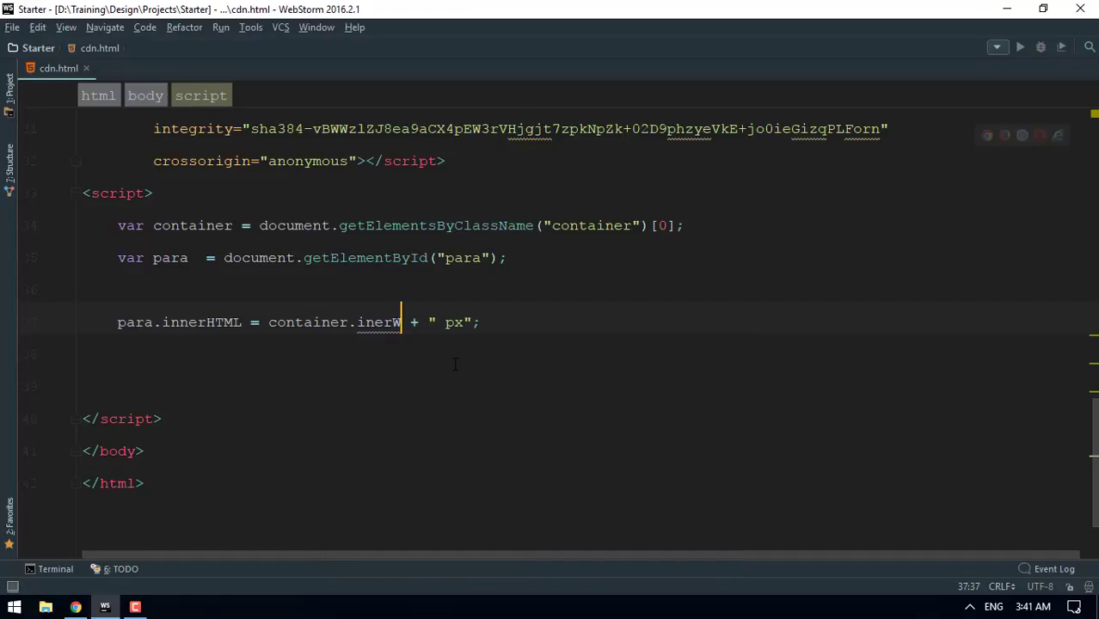
key("BackSpace")
key("BackSpace")
key("BackSpace")
key("BackSpace")
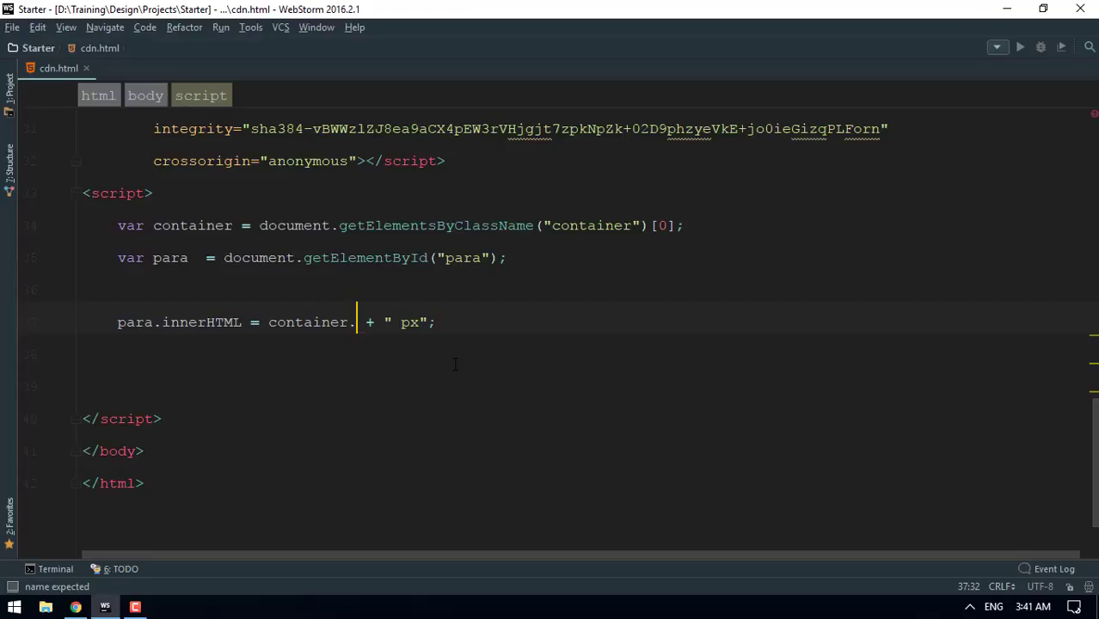
key("BackSpace")
key("BackSpace")
key("BackSpace")
key("BackSpace")
key("BackSpace")
key("BackSpace")
key("BackSpace")
key("BackSpace")
key("BackSpace")
type("d")
key("BackSpace")
type("co")
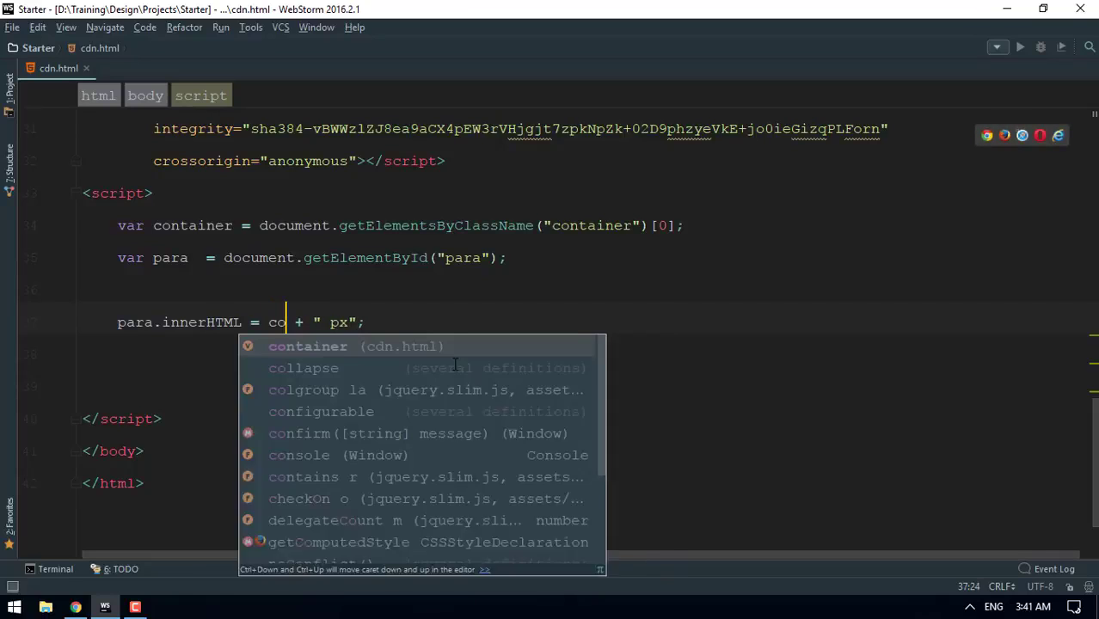
type("ntainer.")
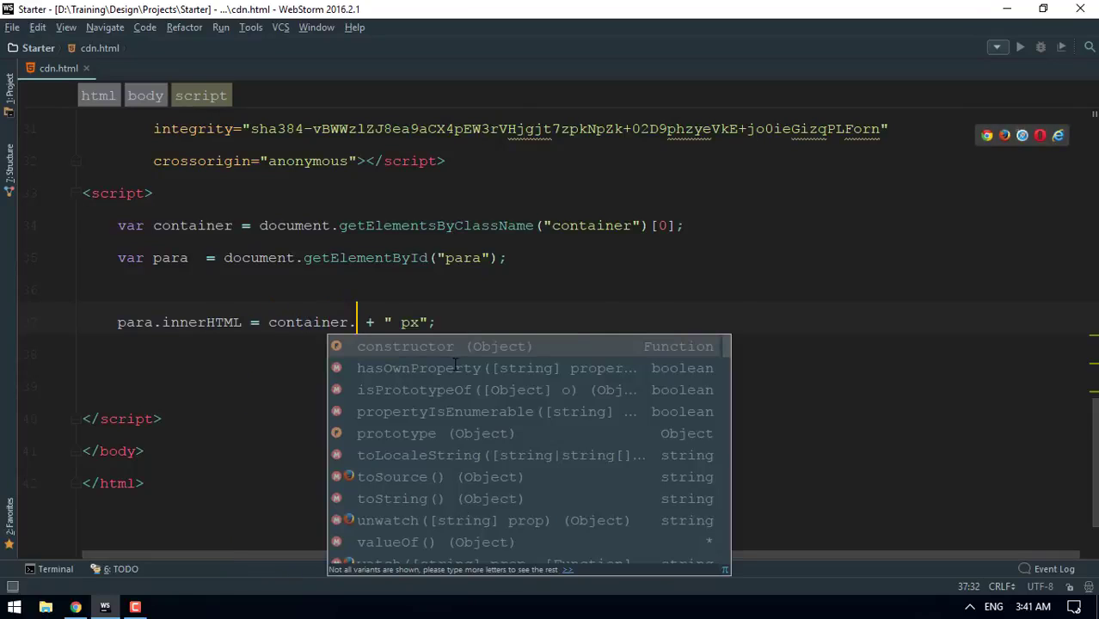
type("W")
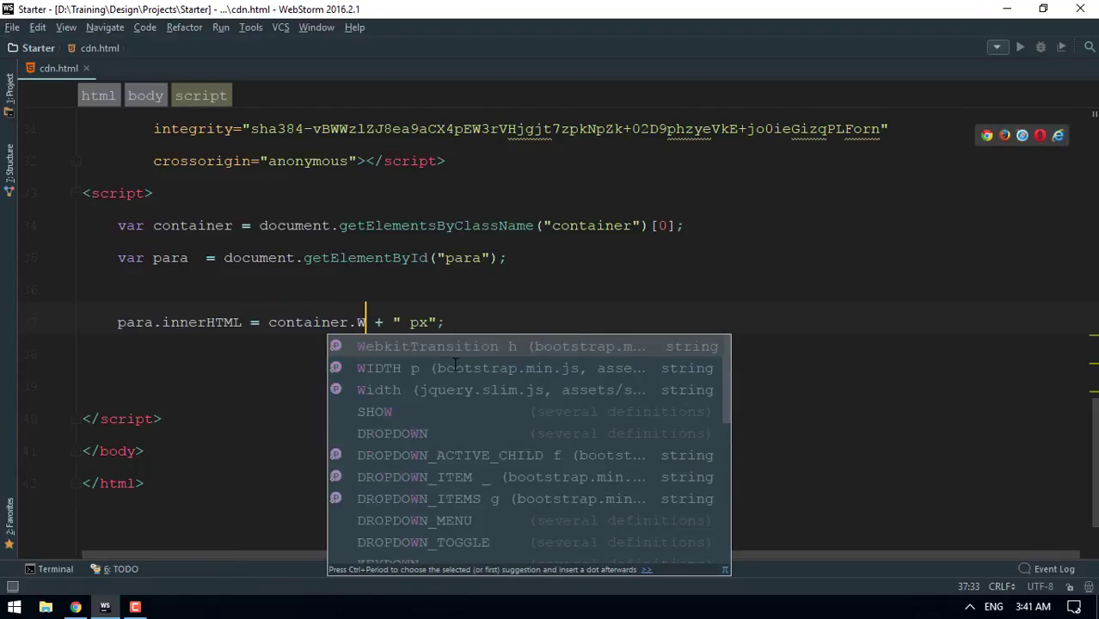
scroll(425, 504, "down", 2)
scroll(416, 476, "down", 2)
scroll(413, 481, "down", 2)
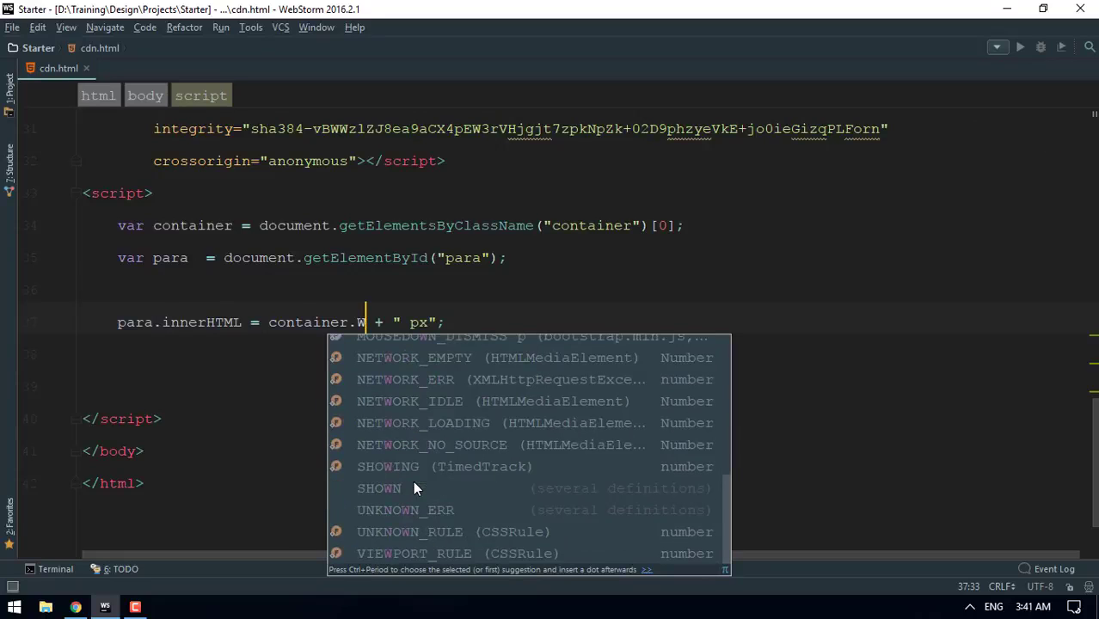
scroll(461, 523, "up", 5)
scroll(463, 525, "up", 1)
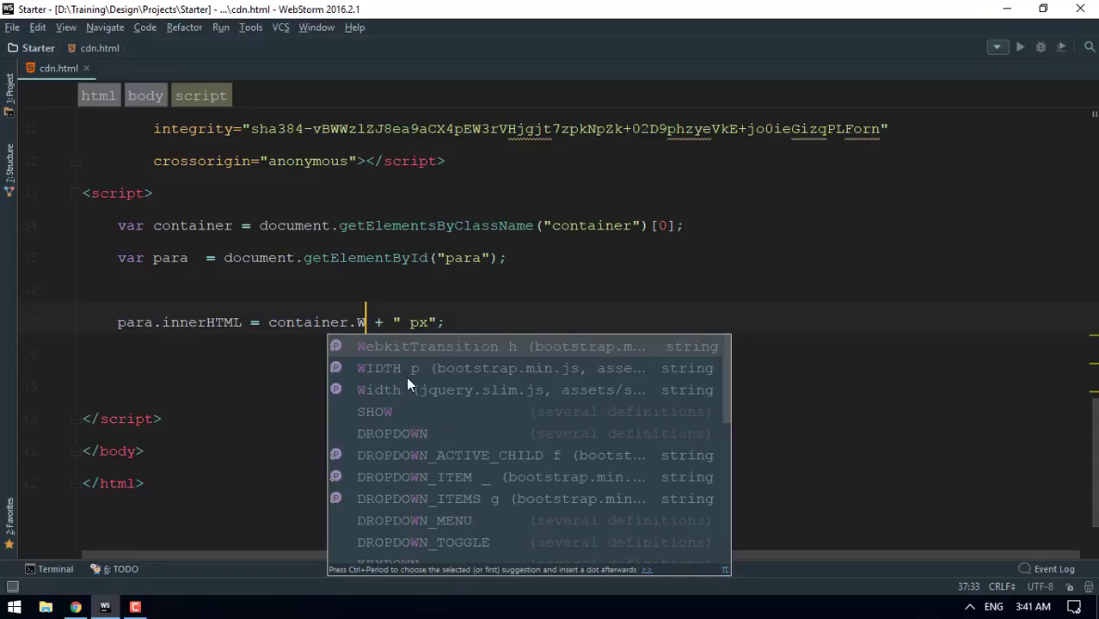
key("Escape")
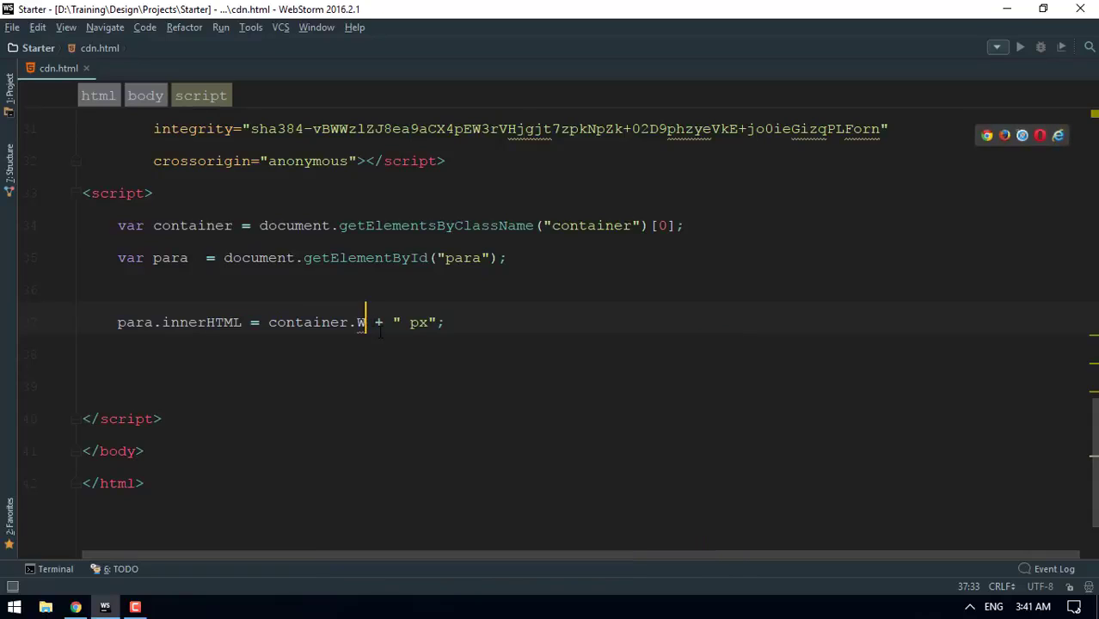
key("BackSpace")
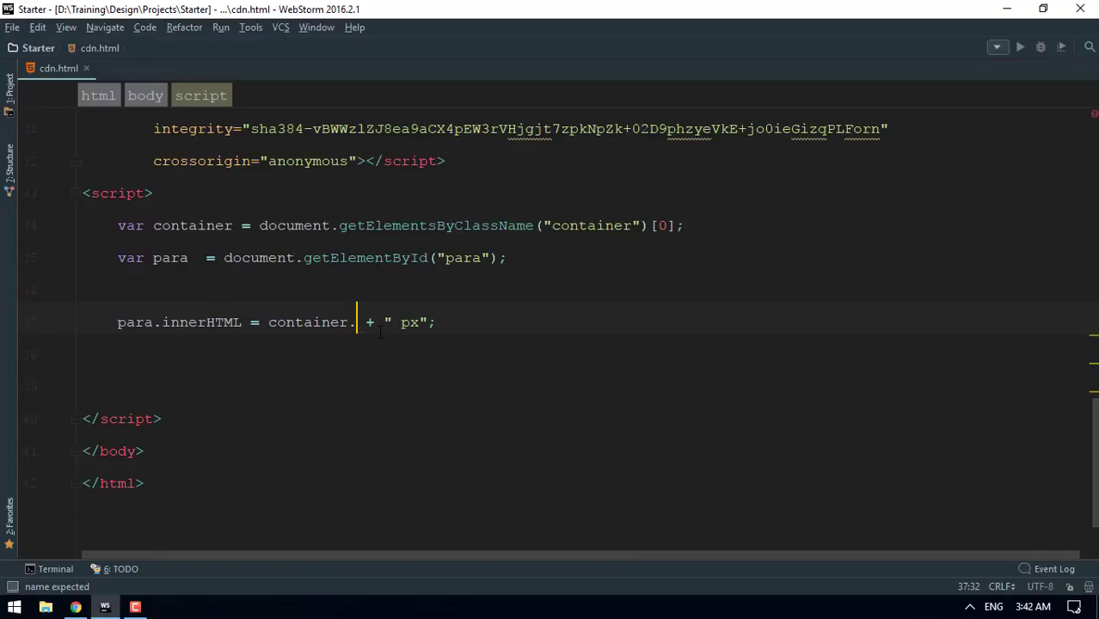
type("clientW")
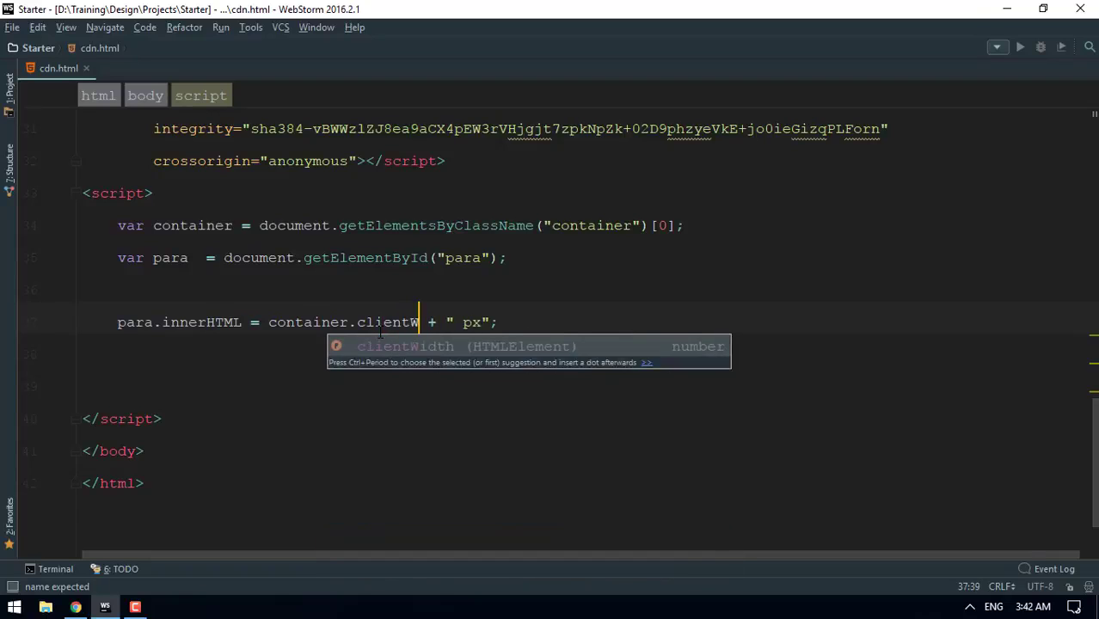
key("Return")
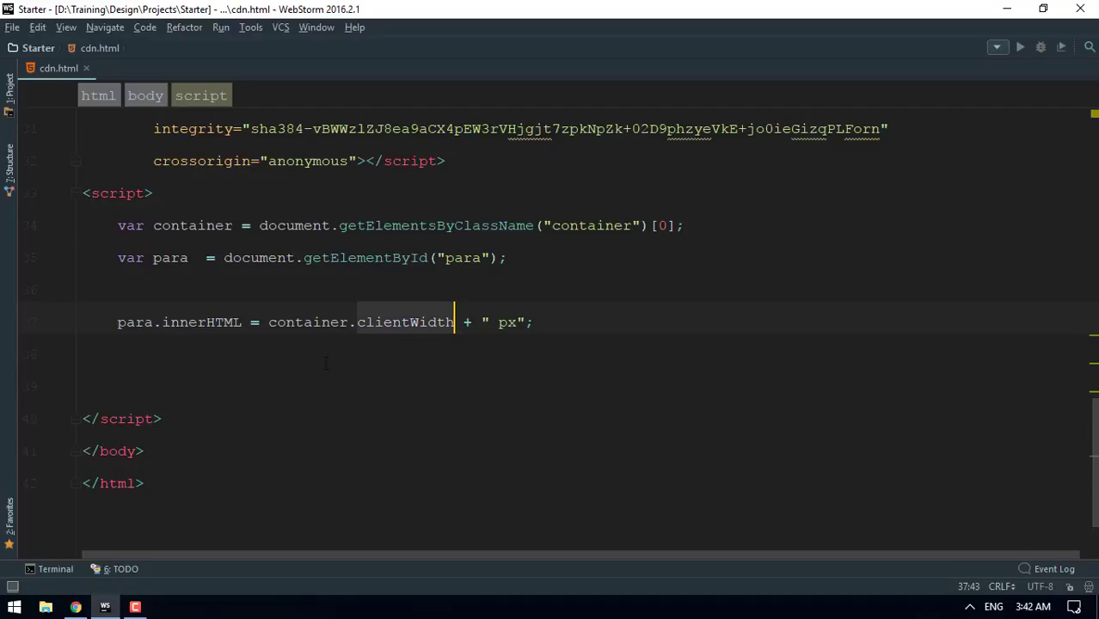
Reload cdn.html in Chrome and select the '1140 px' output to verify it.
left_click(983, 135)
key("ctrl+a")
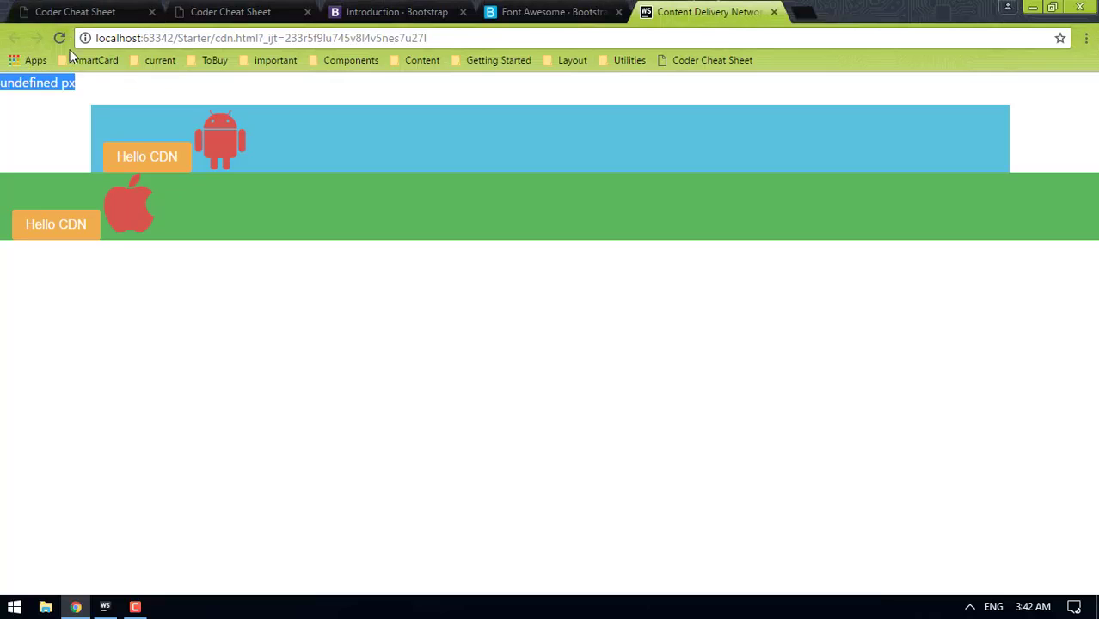
left_click(60, 38)
left_click_drag(50, 83, 0, 83)
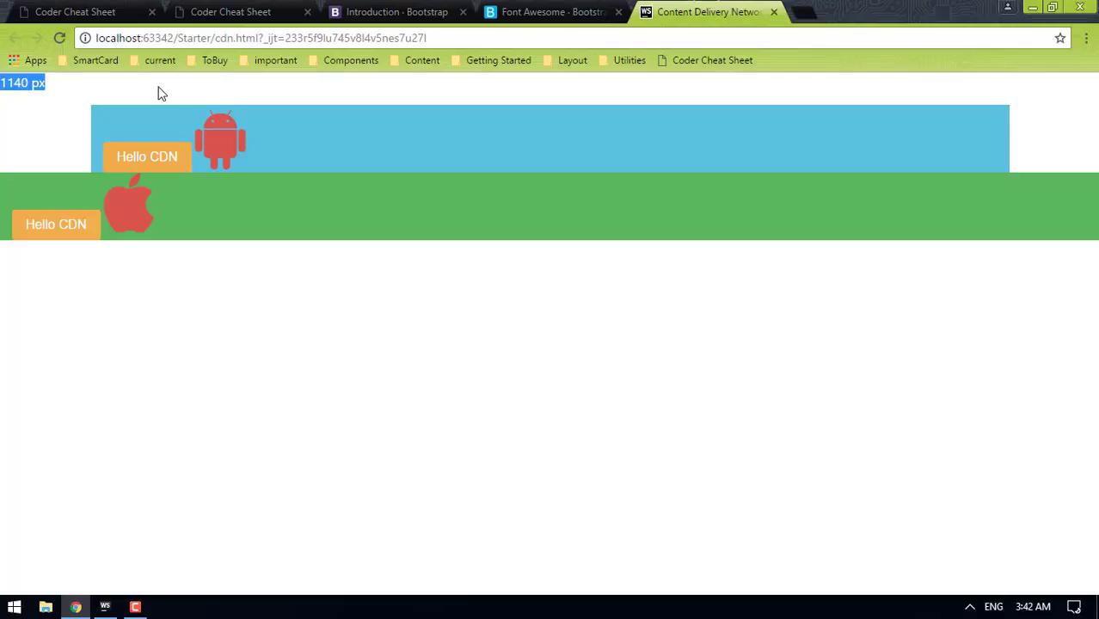
left_click(48, 81)
left_click(538, 146)
left_click(444, 137)
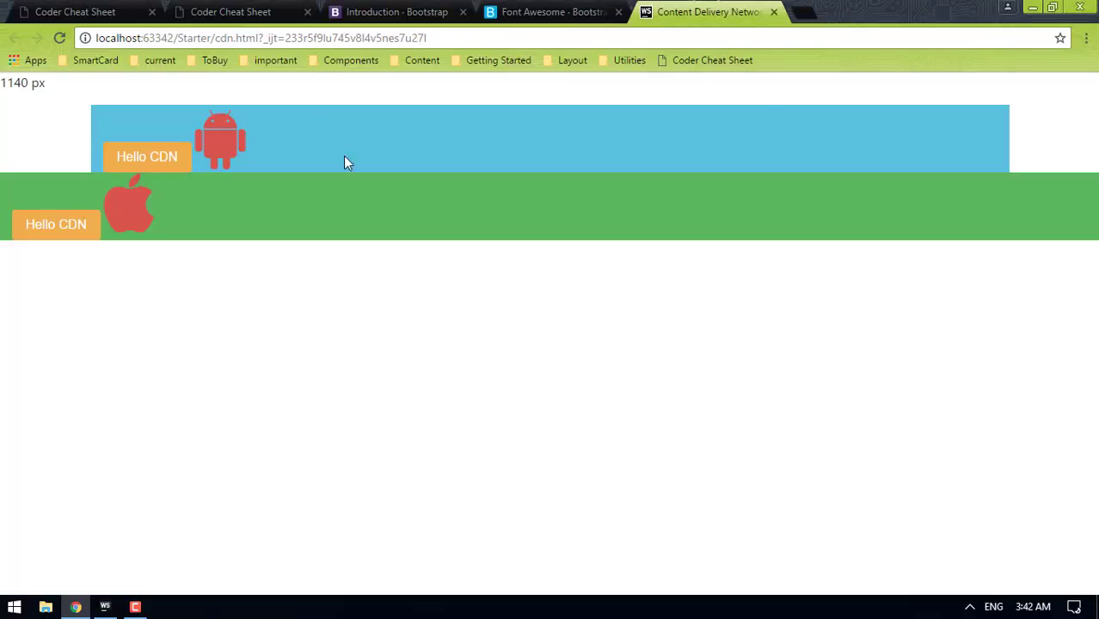
left_click(248, 206)
left_click(317, 207)
left_click(1052, 7)
mouse_move(757, 258)
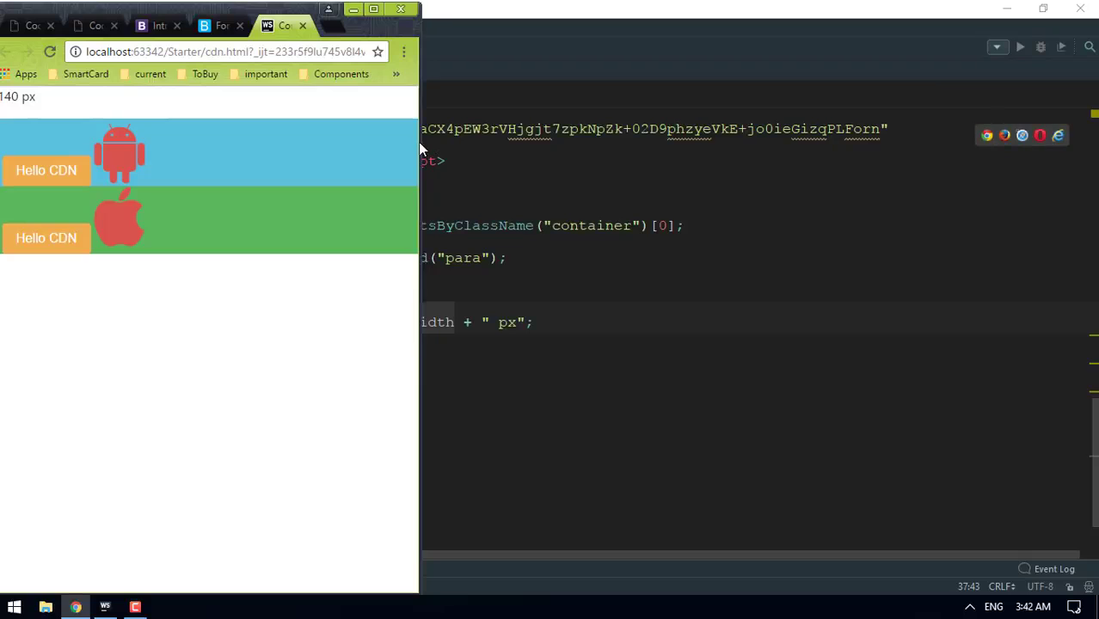
left_click_drag(420, 144, 472, 140)
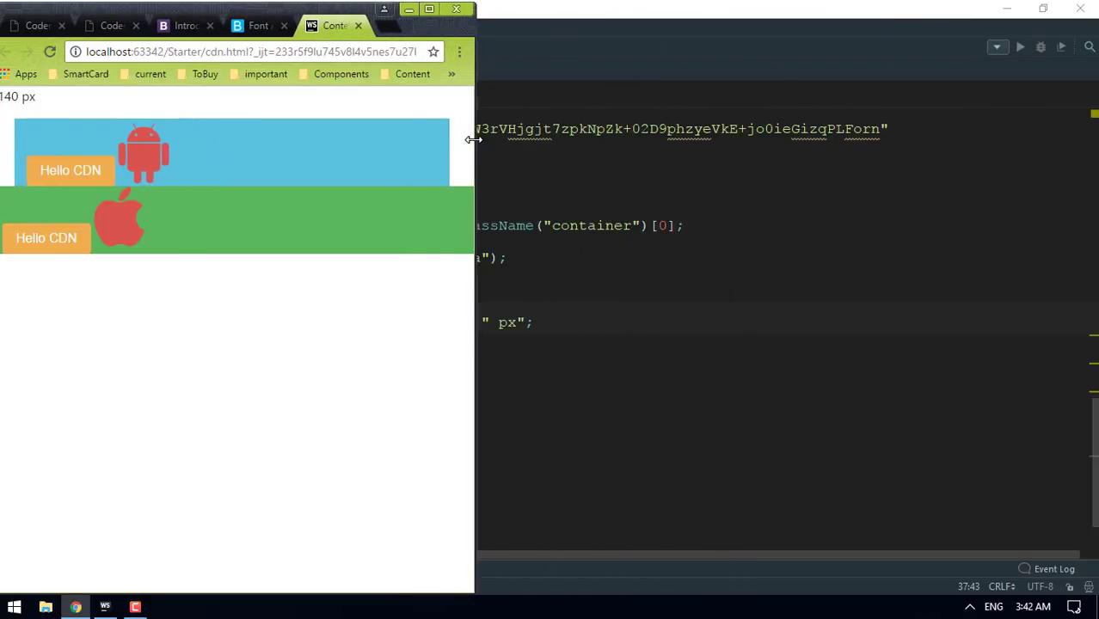
left_click_drag(472, 139, 1094, 125)
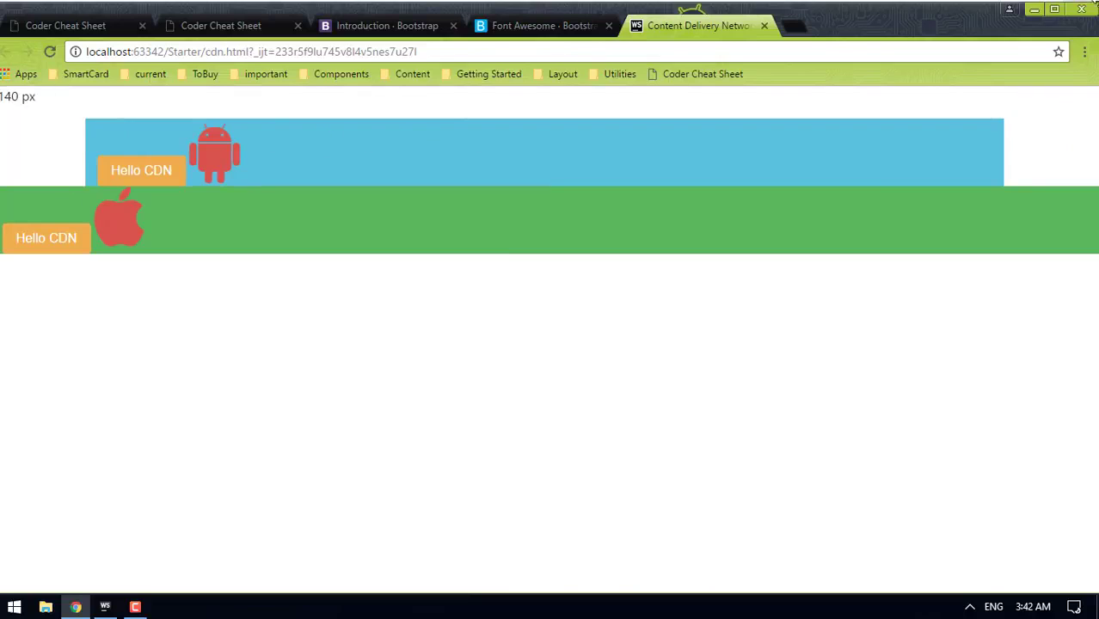
left_click(1053, 8)
triple_click(54, 89)
left_click(70, 115)
left_click(266, 229)
left_click(266, 227)
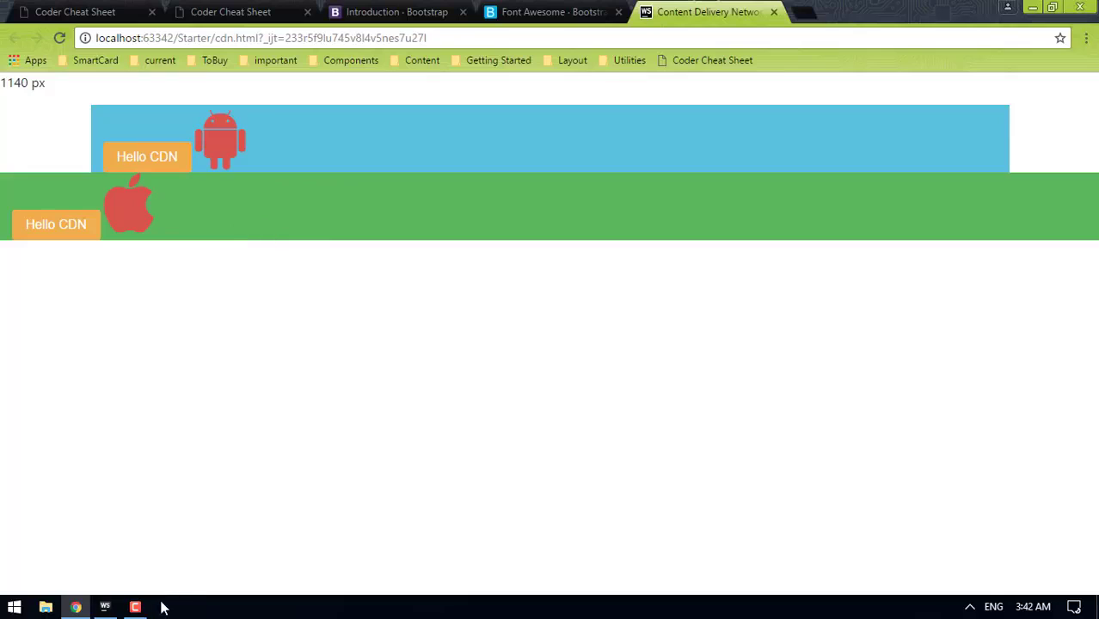
left_click(135, 607)
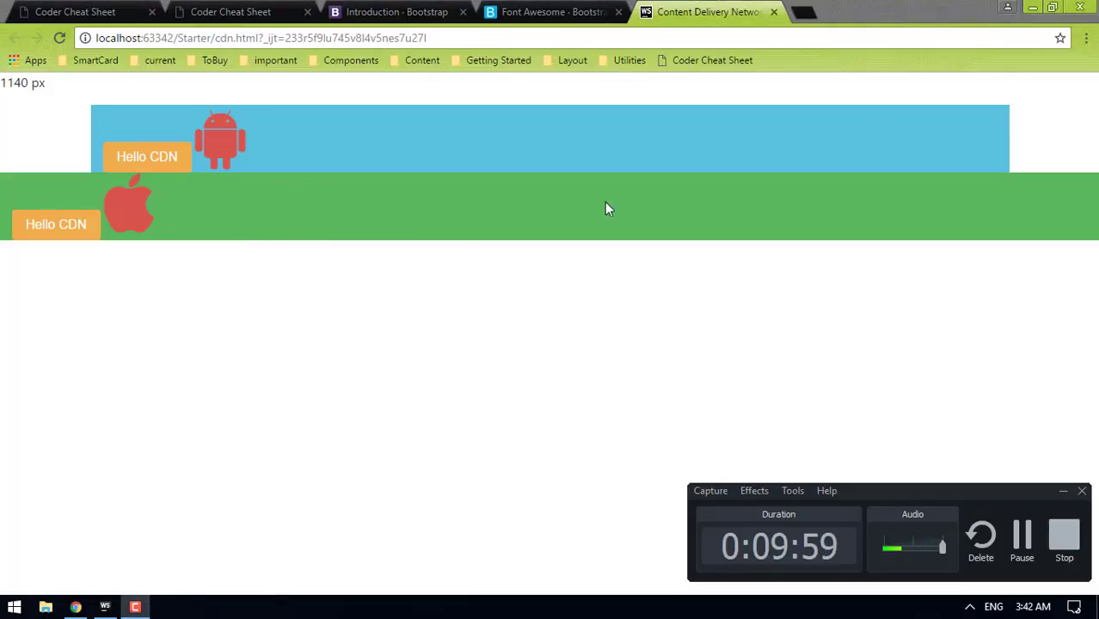